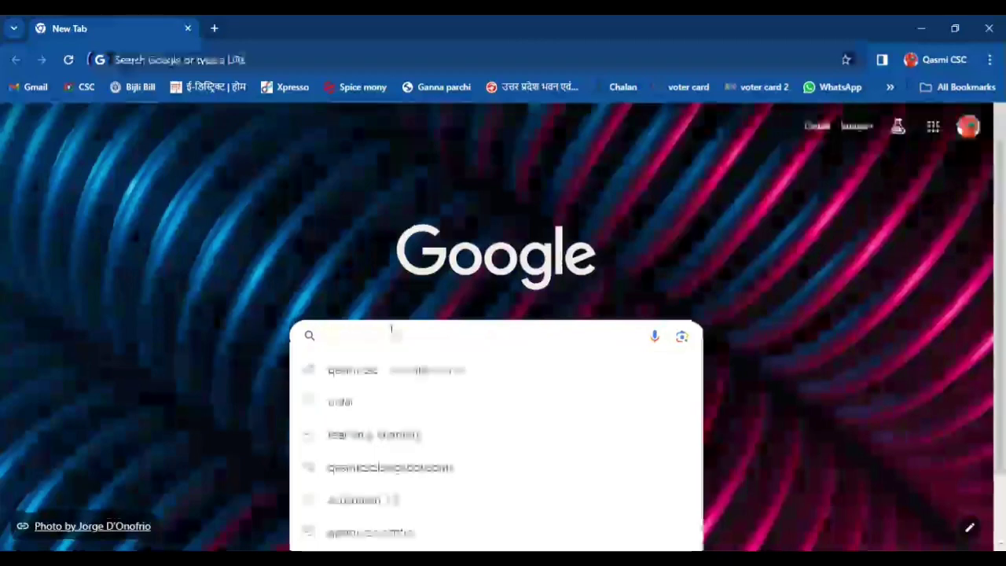
Search Google for qasmicsc.blogspot.com and open the Qasmi CSC blog from the results
right_click(390, 330)
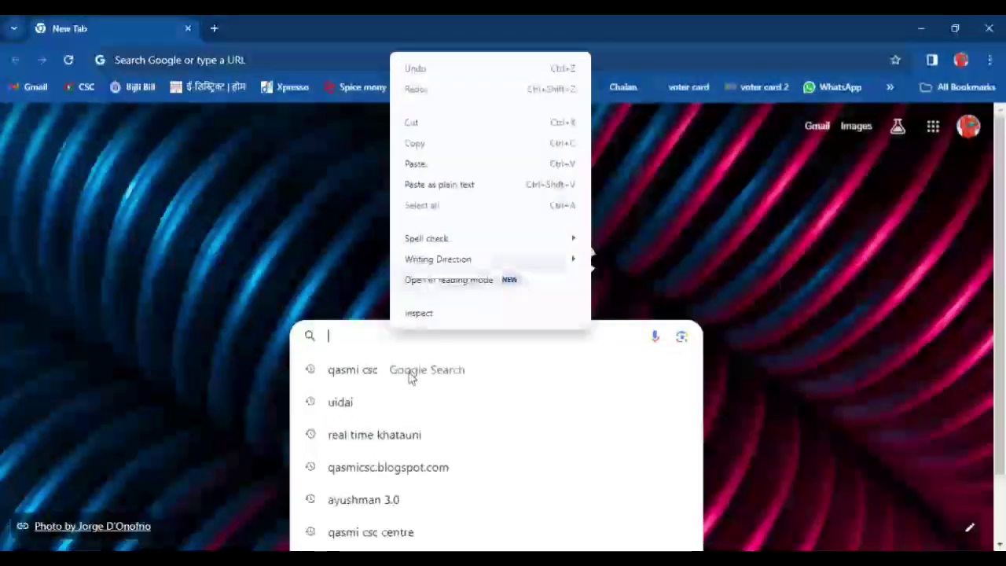
click(415, 164)
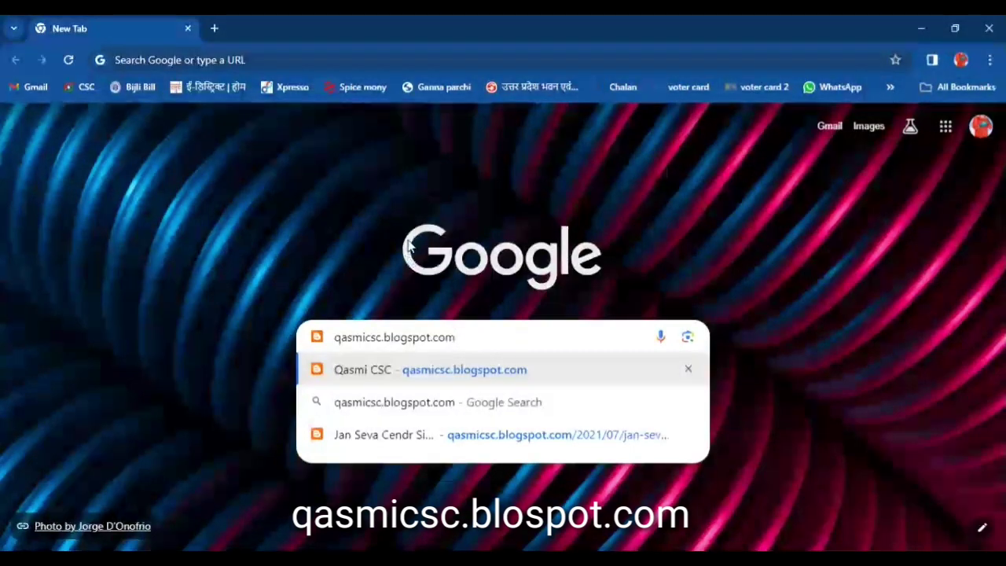
click(429, 405)
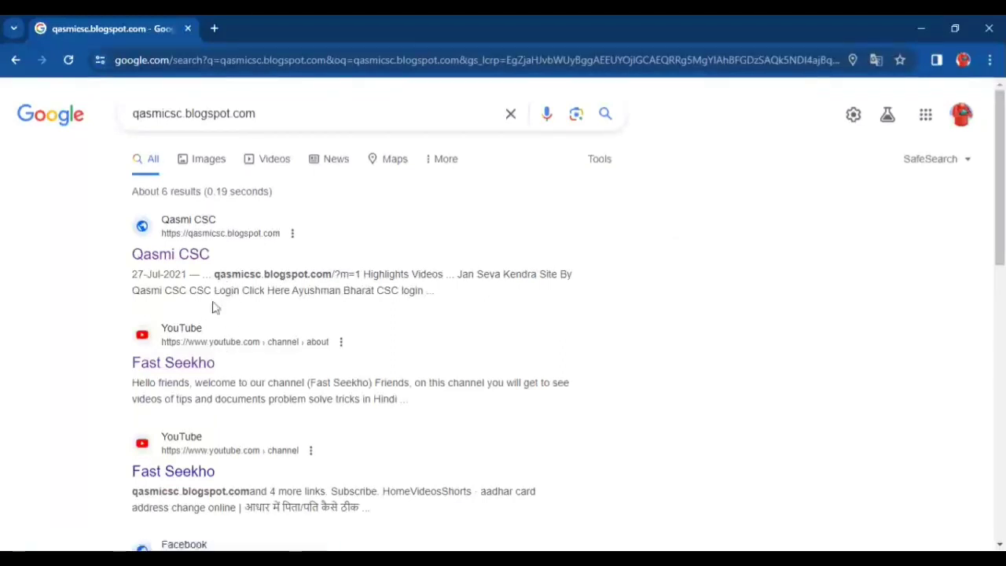
click(202, 260)
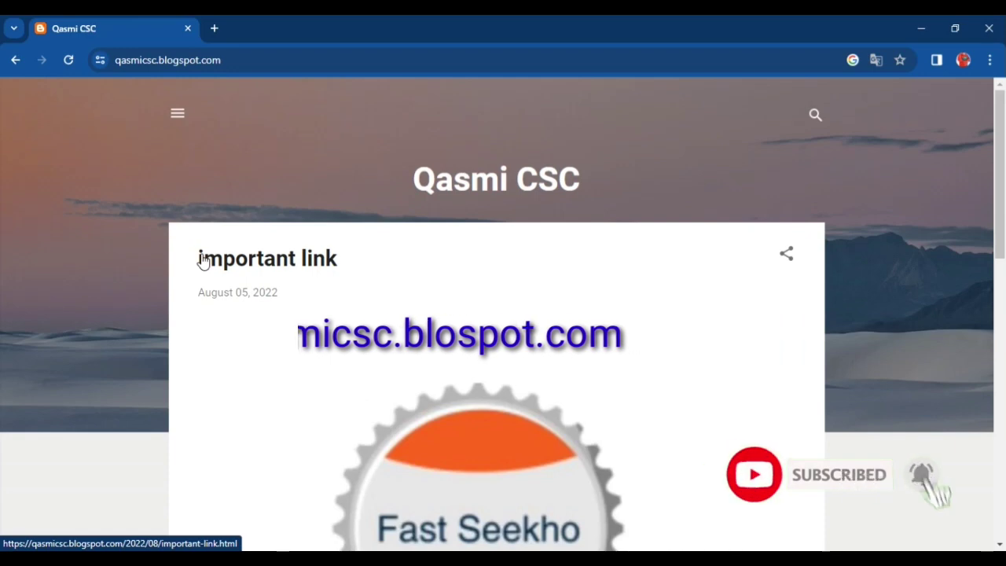
Find the blog post "Jan Seva Cendr Site By Qasmi CS" and open it in full
scroll(582, 351, down, 3)
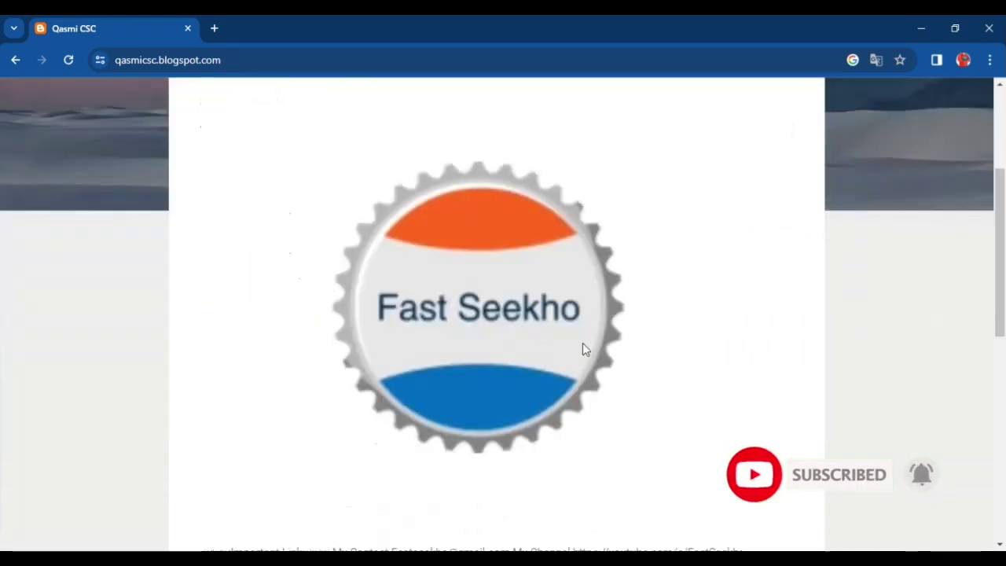
scroll(596, 346, down, 3)
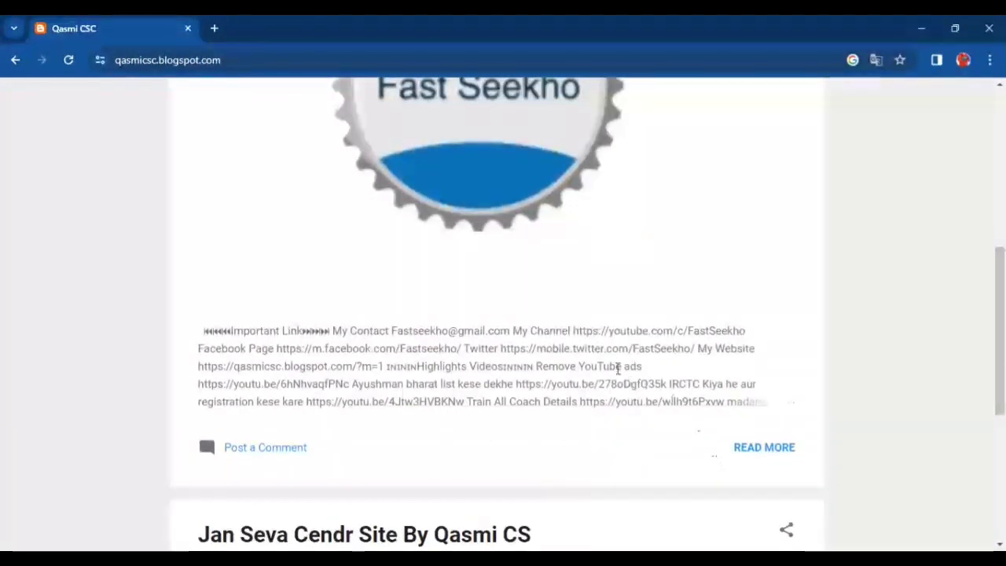
scroll(404, 305, up, 1)
key(ctrl+l)
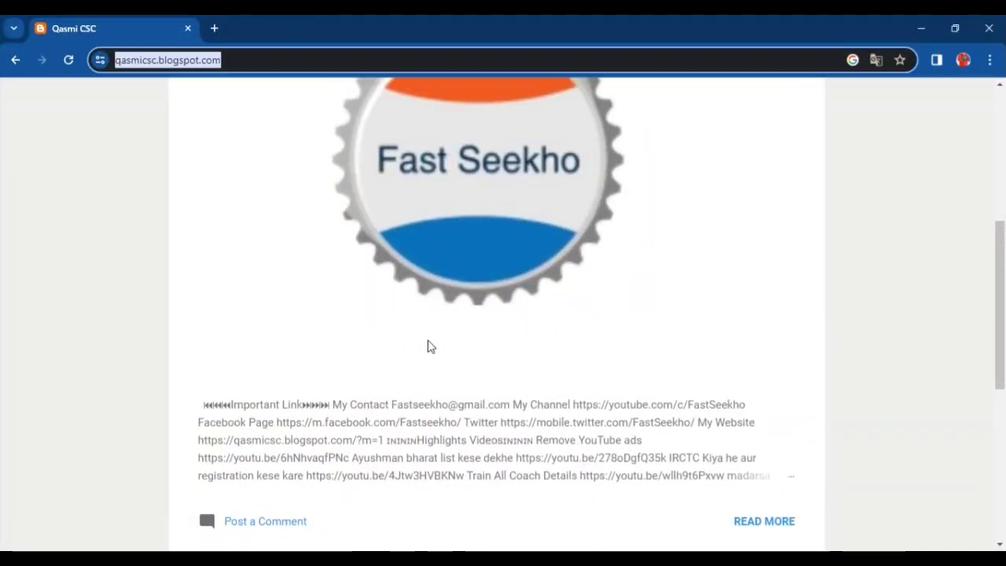
scroll(429, 346, down, 1)
scroll(431, 347, down, 5)
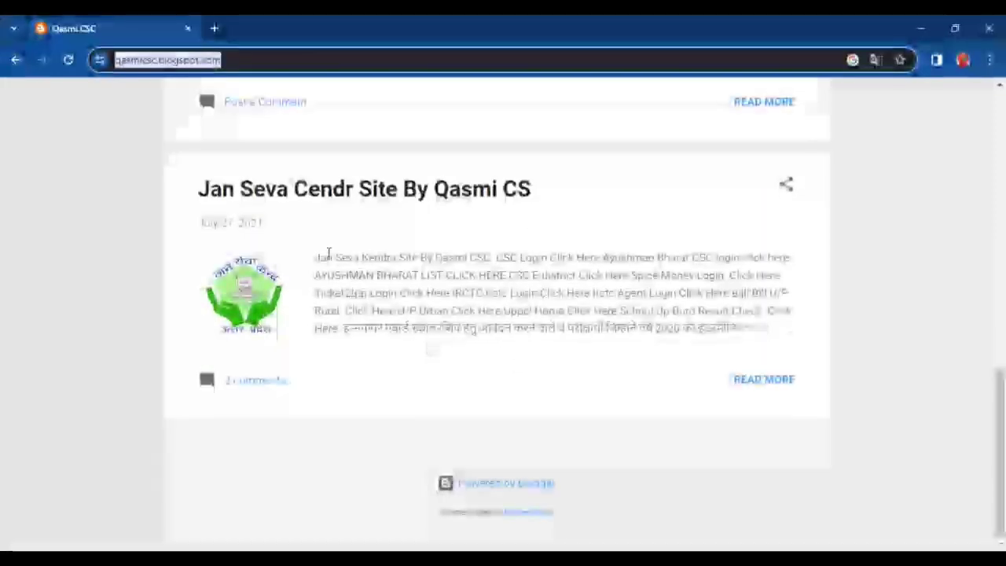
mouse_move(190, 172)
mouse_down()
mouse_move(202, 189)
mouse_move(220, 189)
mouse_up()
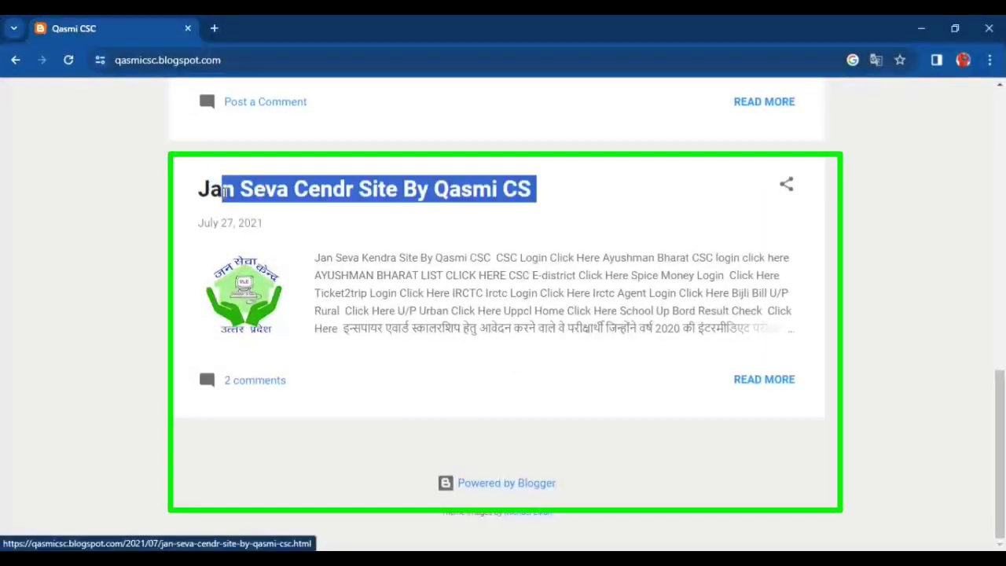
click(187, 197)
drag(716, 373, 811, 401)
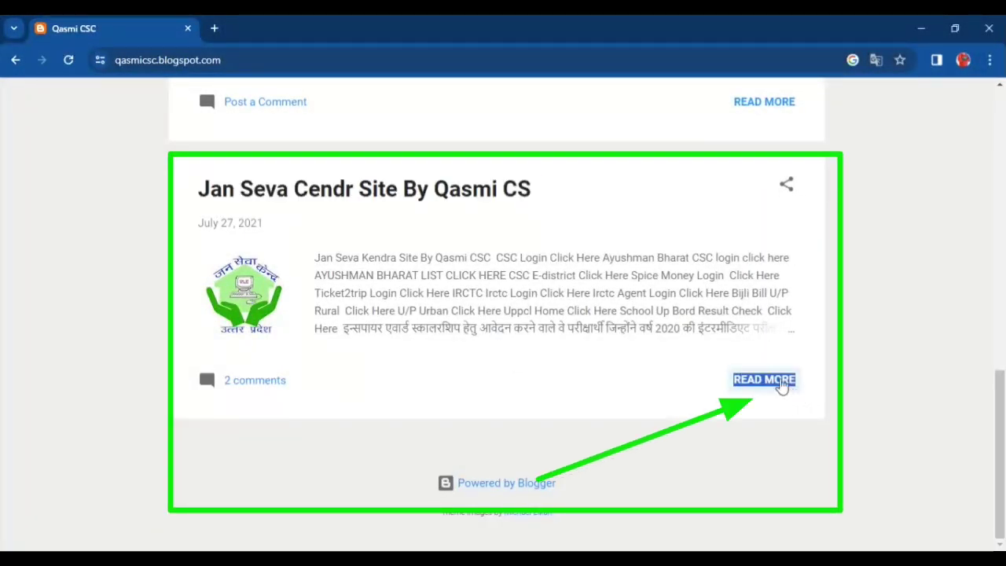
click(782, 383)
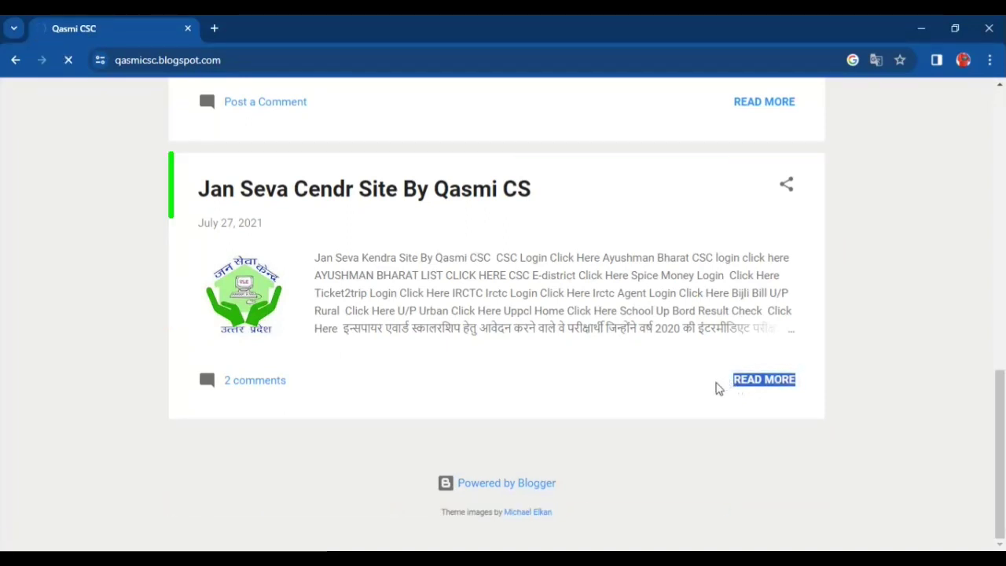
Locate the Reset Printer Tolls entry at the end of the post's link list and open its download link
scroll(438, 286, down, 5)
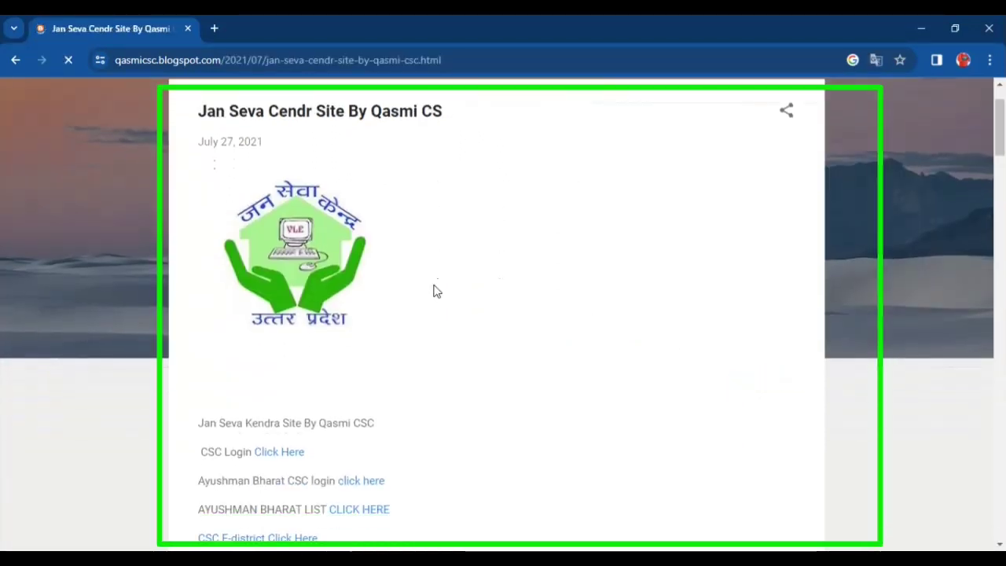
scroll(438, 294, up, 5)
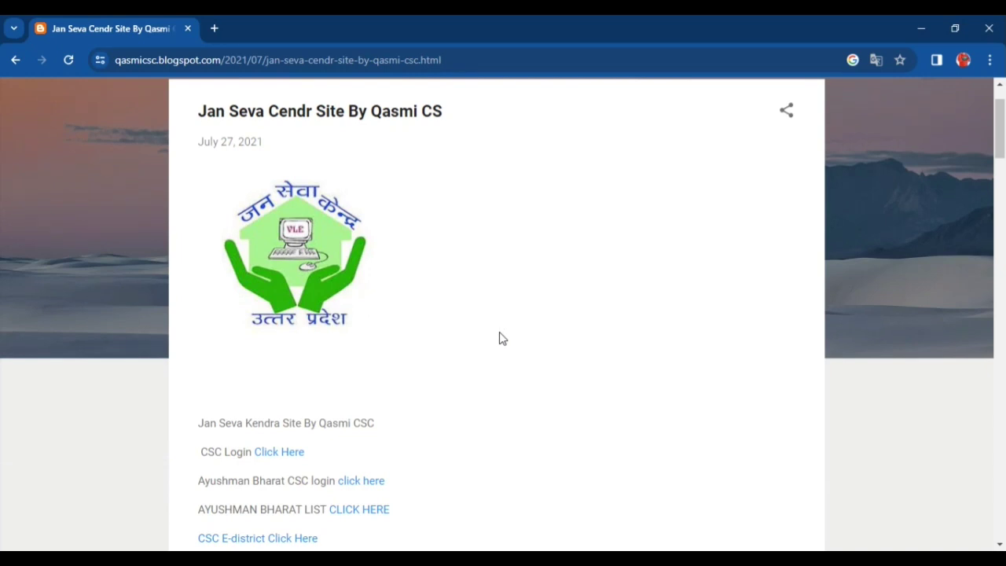
scroll(498, 342, down, 5)
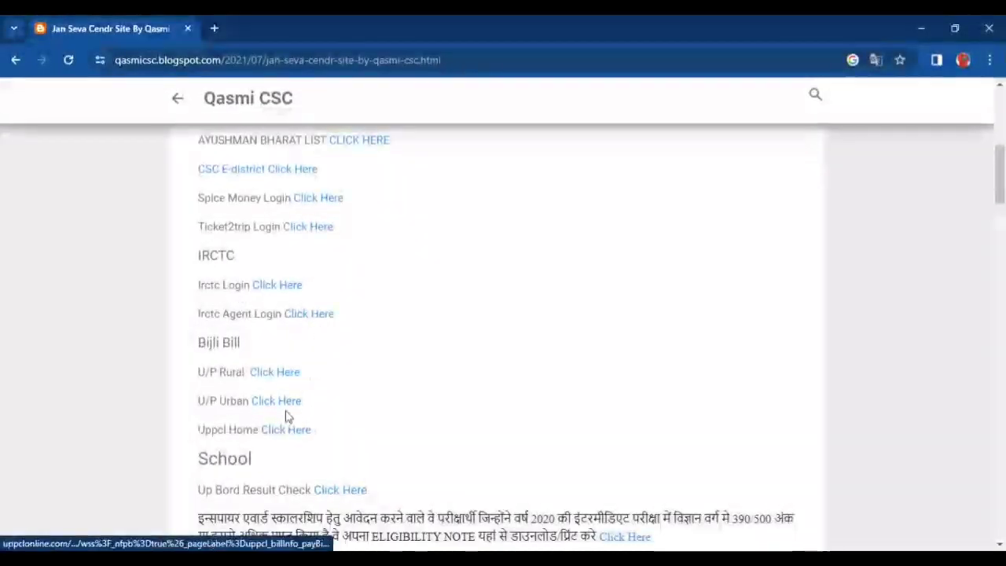
scroll(279, 385, down, 15)
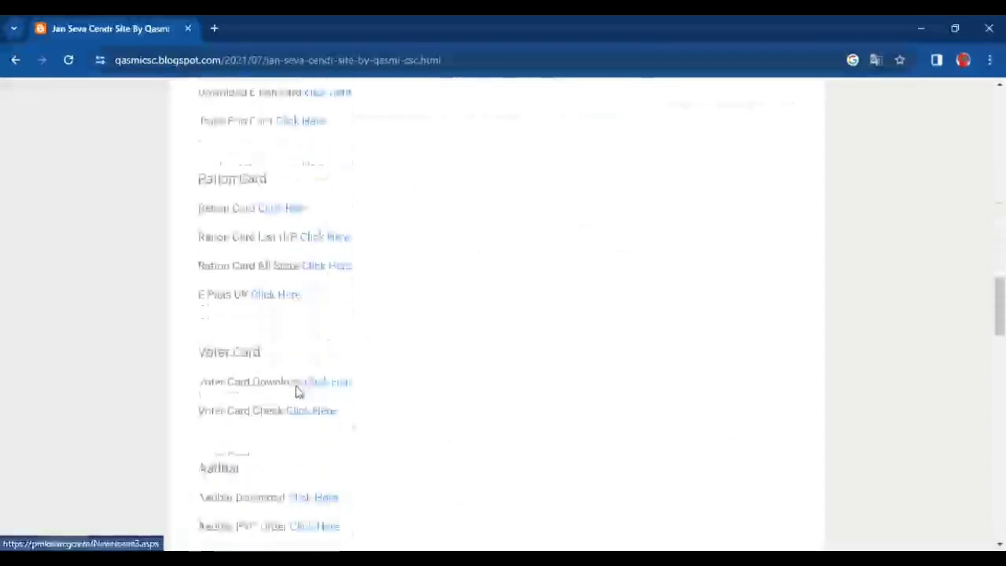
scroll(305, 393, down, 18)
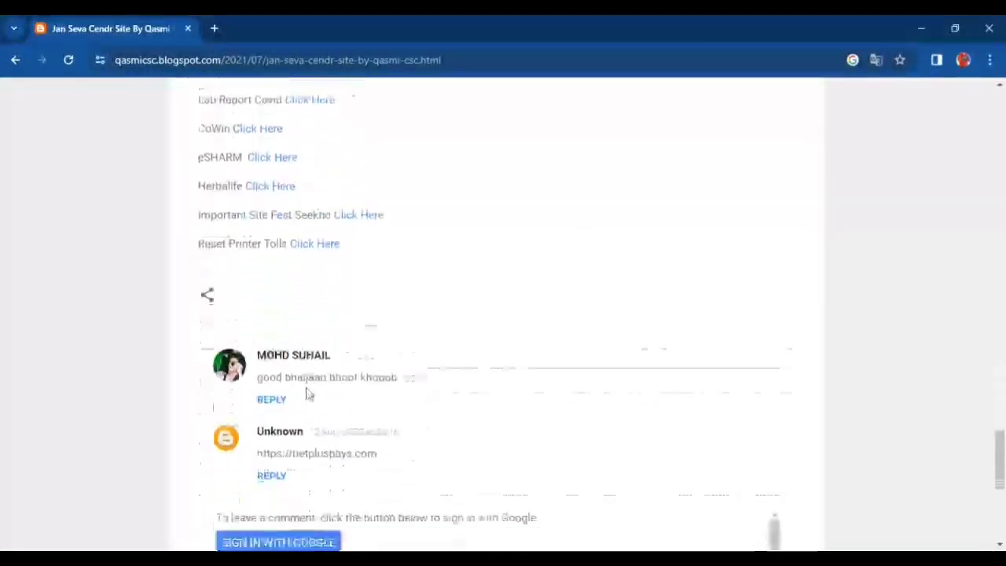
scroll(309, 383, up, 1)
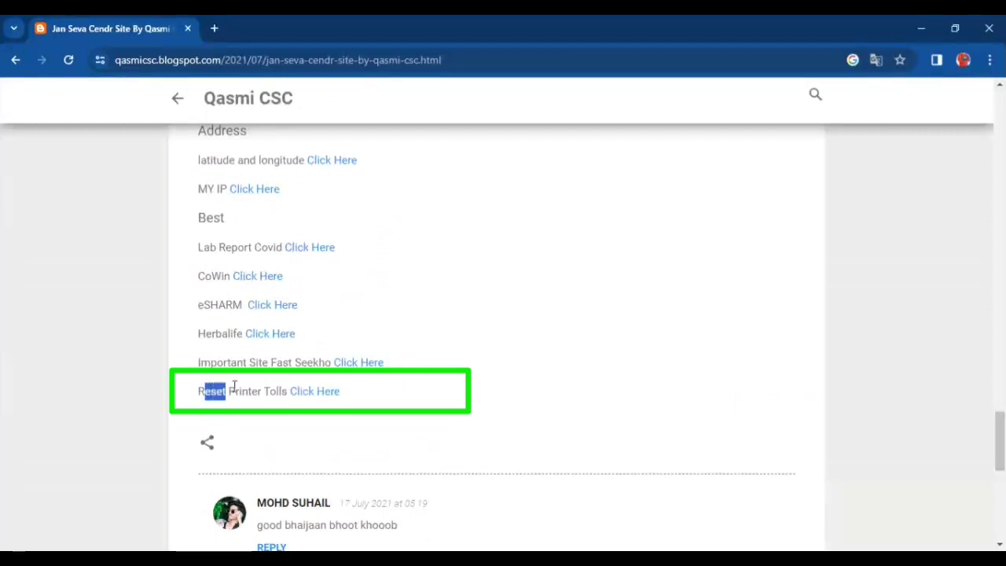
drag(233, 385, 264, 391)
drag(193, 400, 391, 405)
click(390, 406)
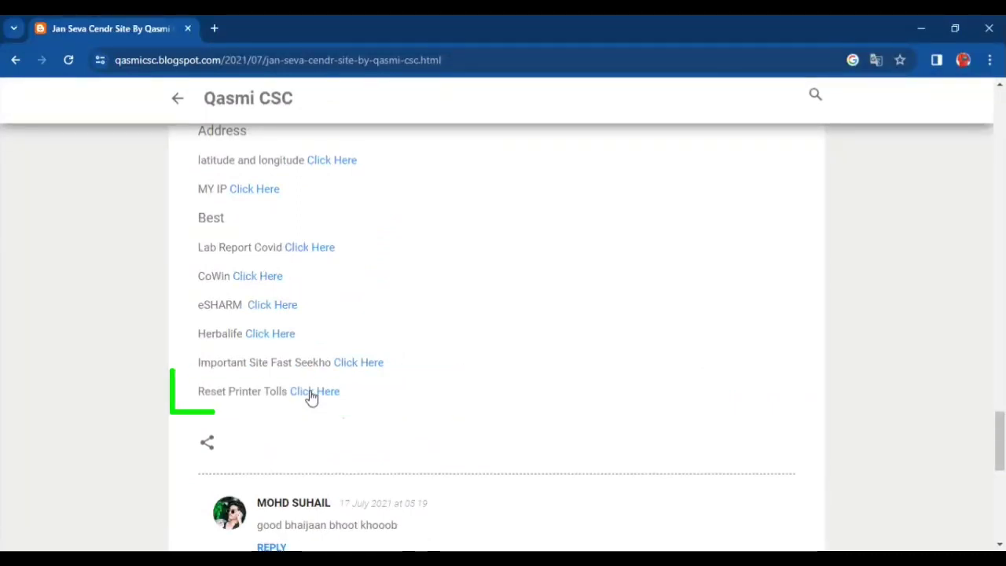
click(311, 393)
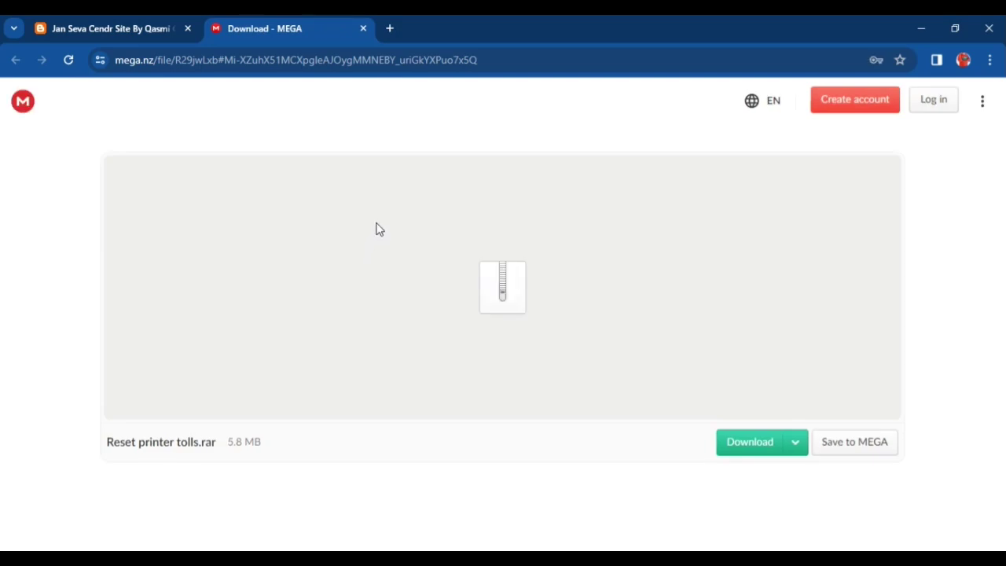
Return to the blog post, close the MEGA download page and reopen it from the Reset Printer Tolls link
click(132, 30)
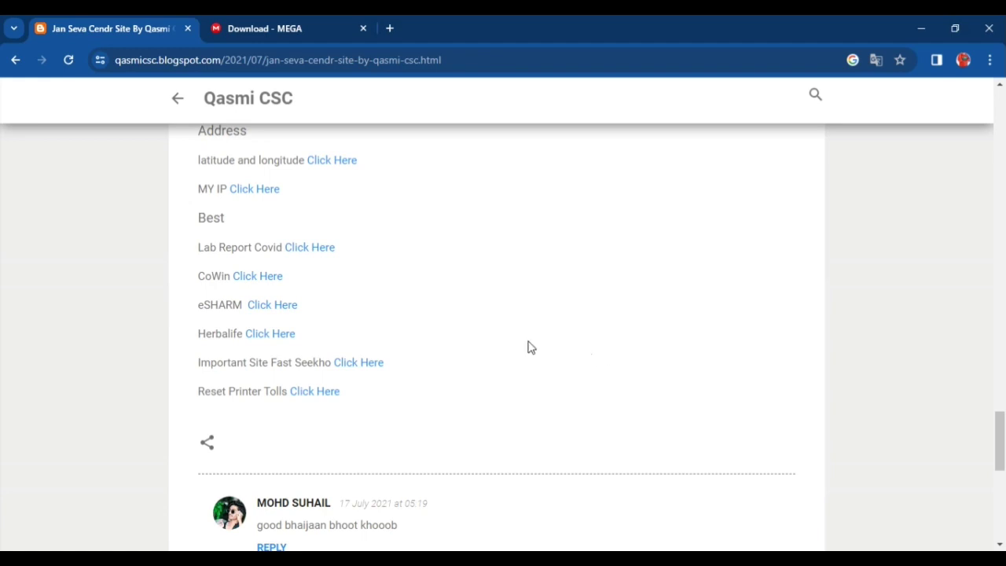
click(363, 28)
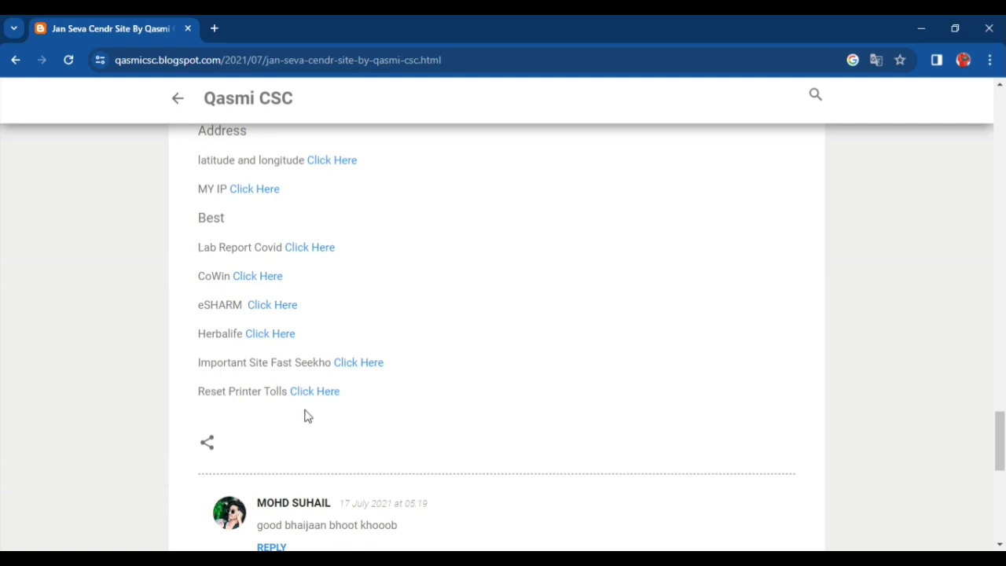
click(315, 391)
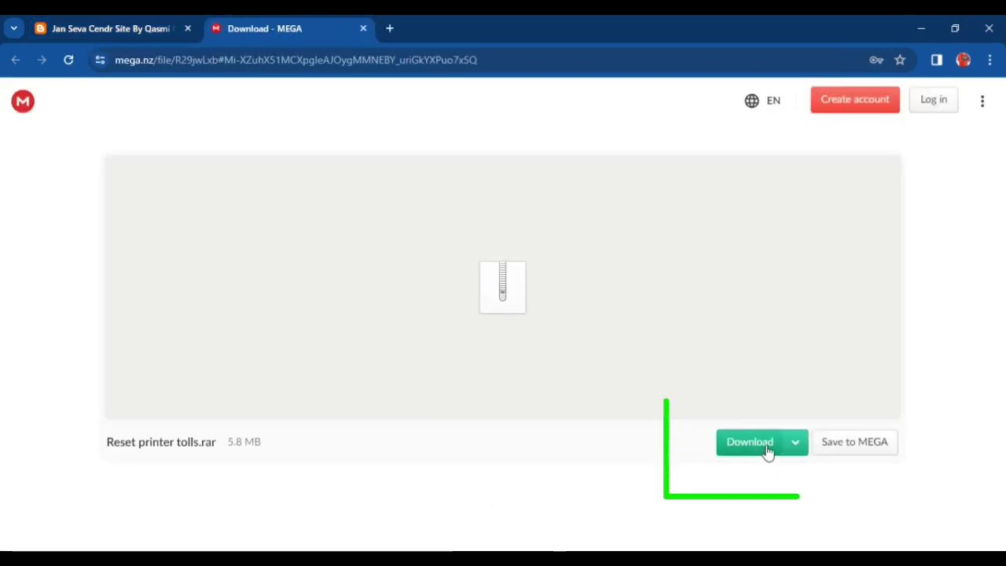
Try to download Reset printer tolls.rar from MEGA to the Desktop, and open the details of the download entry
click(762, 445)
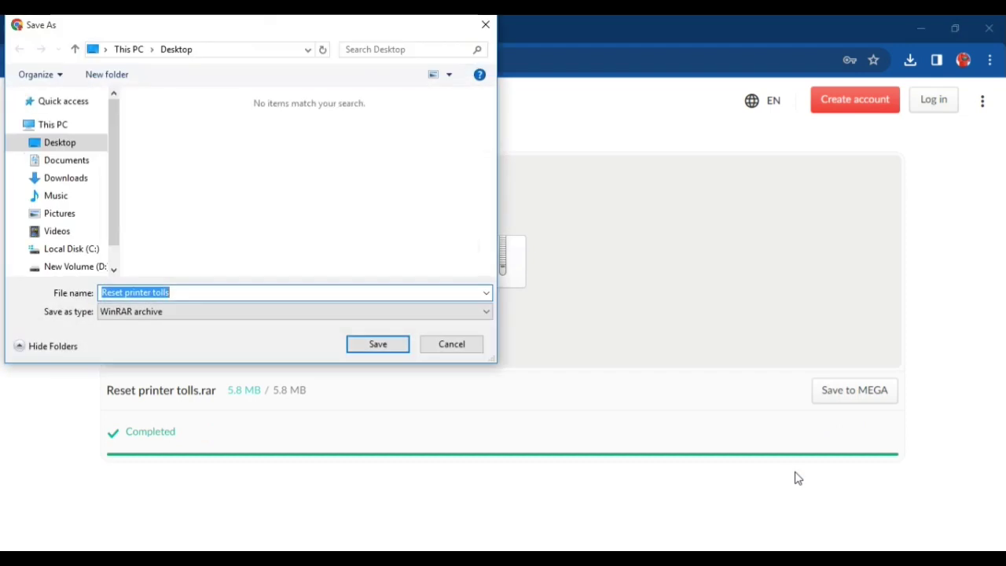
click(41, 100)
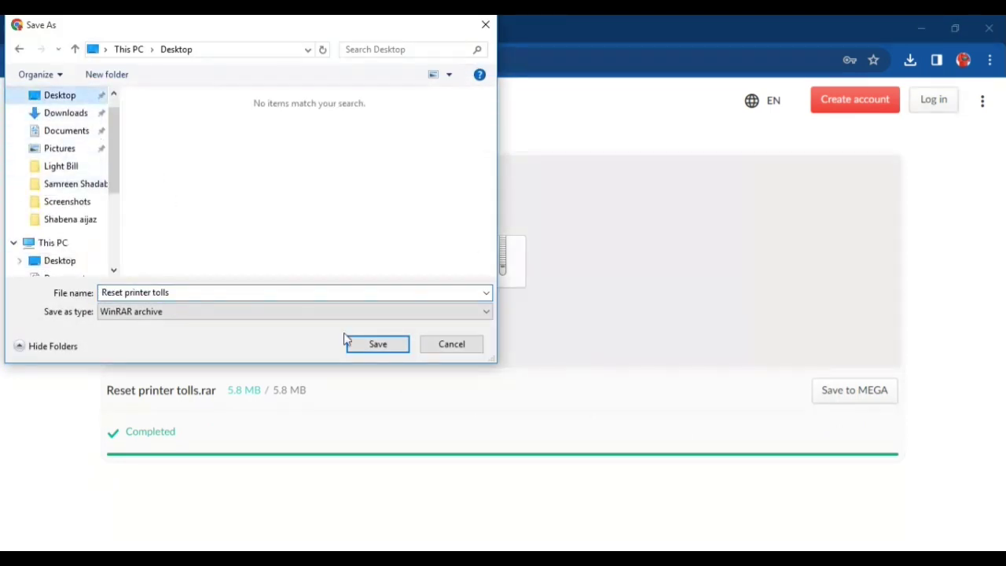
click(372, 344)
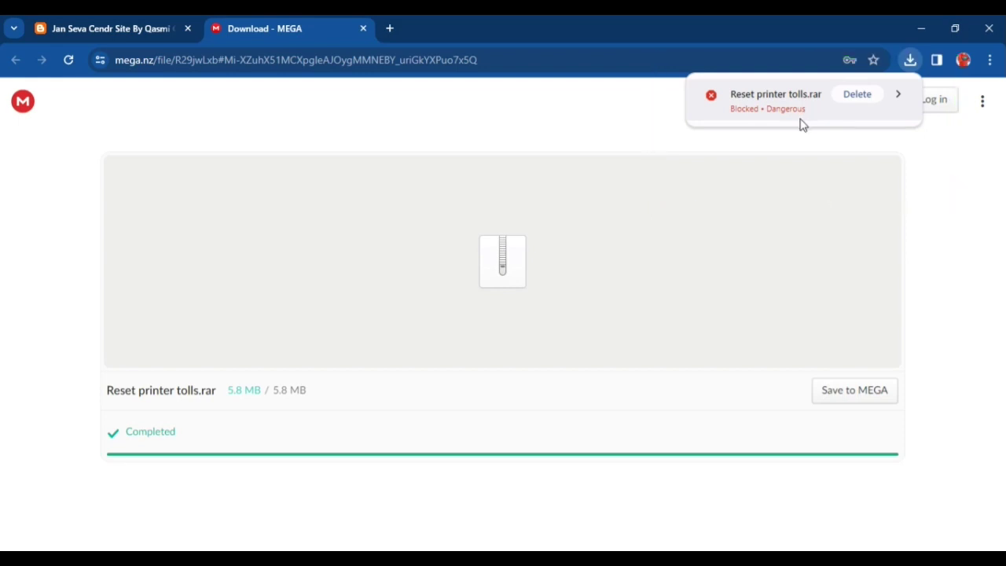
click(733, 118)
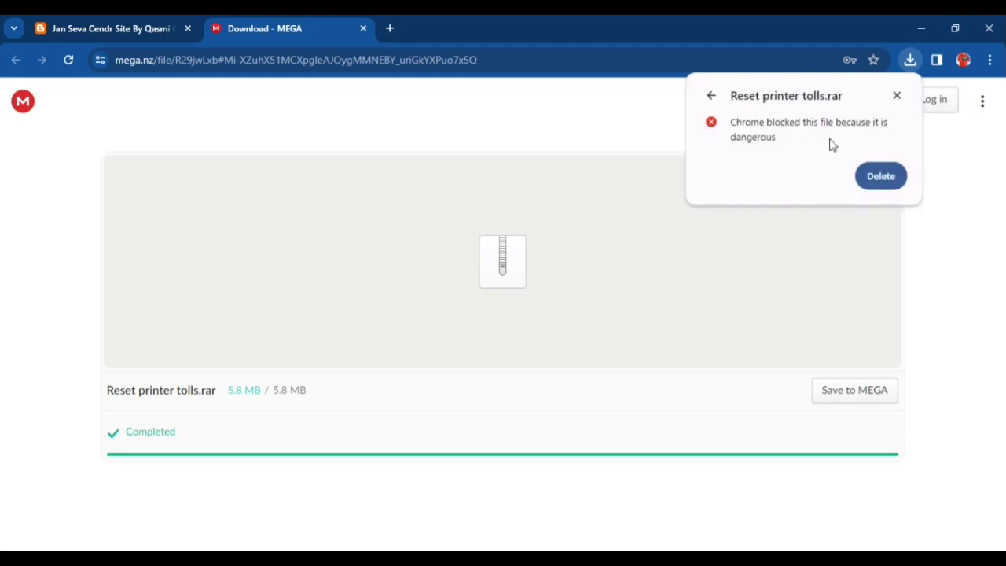
Minimize the browser and open the Windows Defender section of Update & security in Windows Settings
click(926, 30)
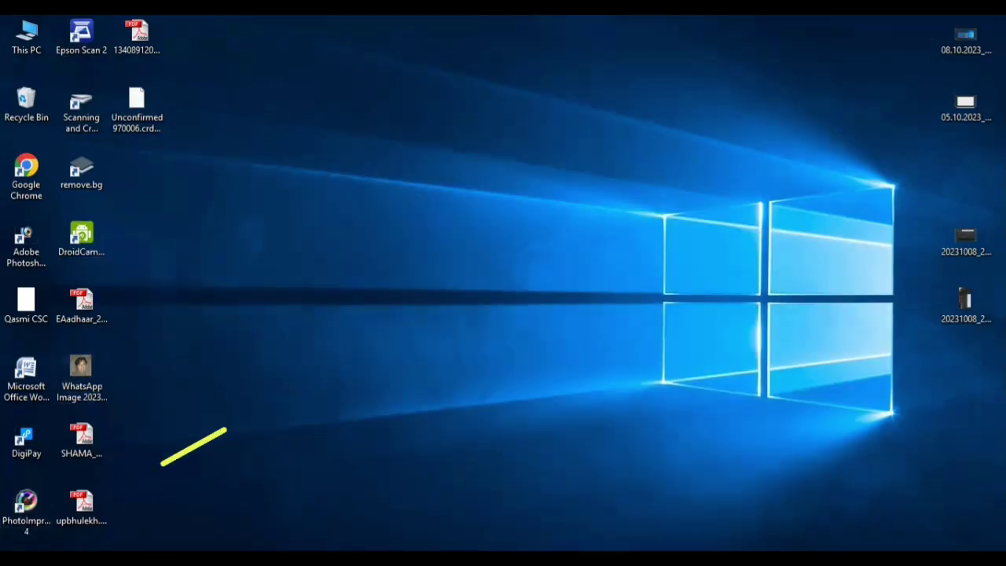
key(super)
click(33, 480)
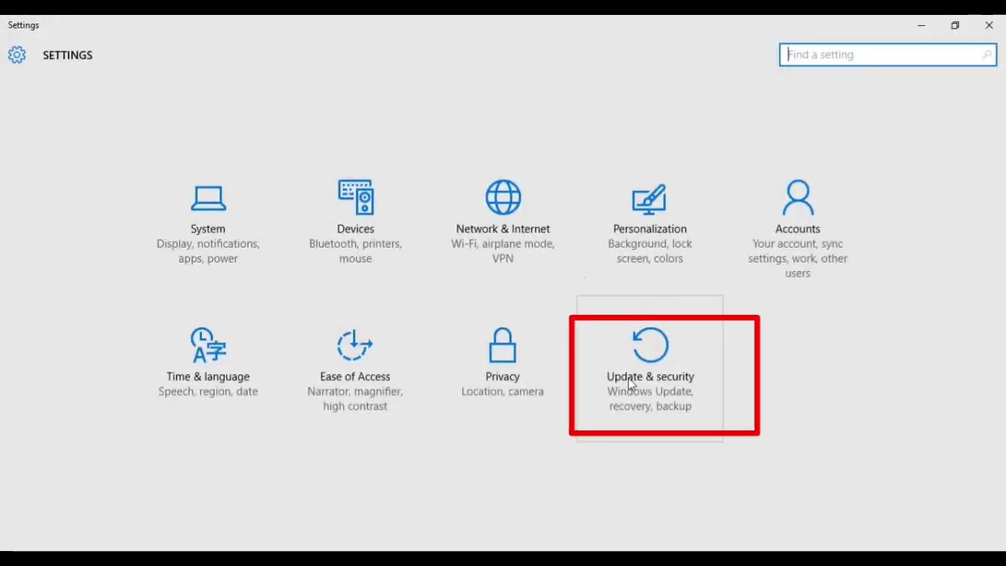
click(594, 403)
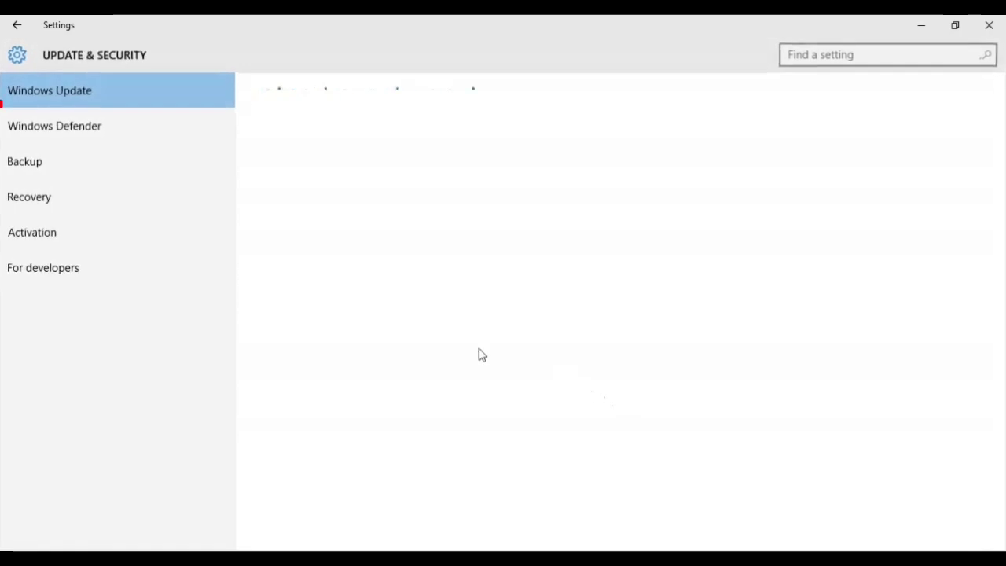
click(64, 127)
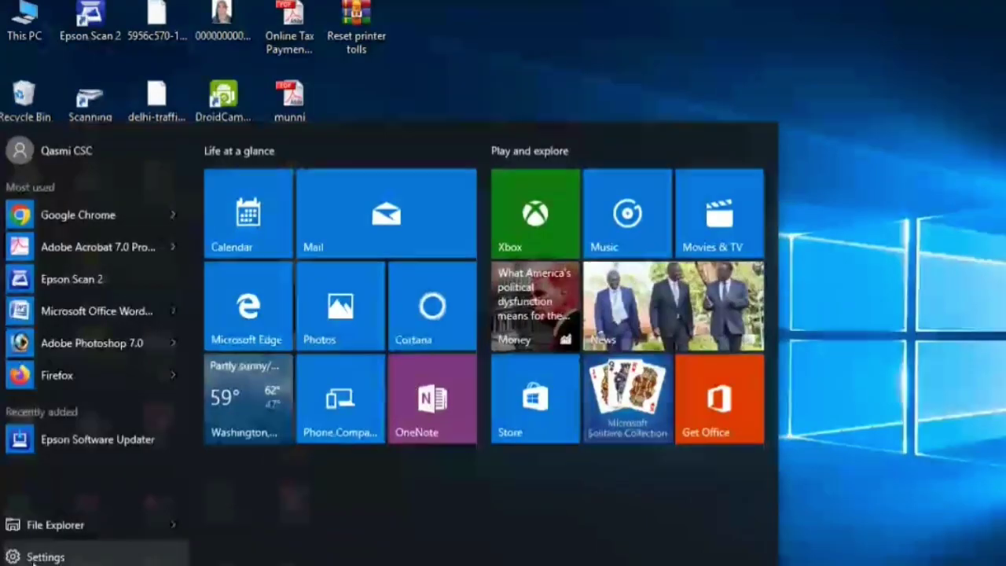
Reopen the Windows Defender settings from the desktop and review the real-time, cloud-based protection and sample submission options
click(35, 555)
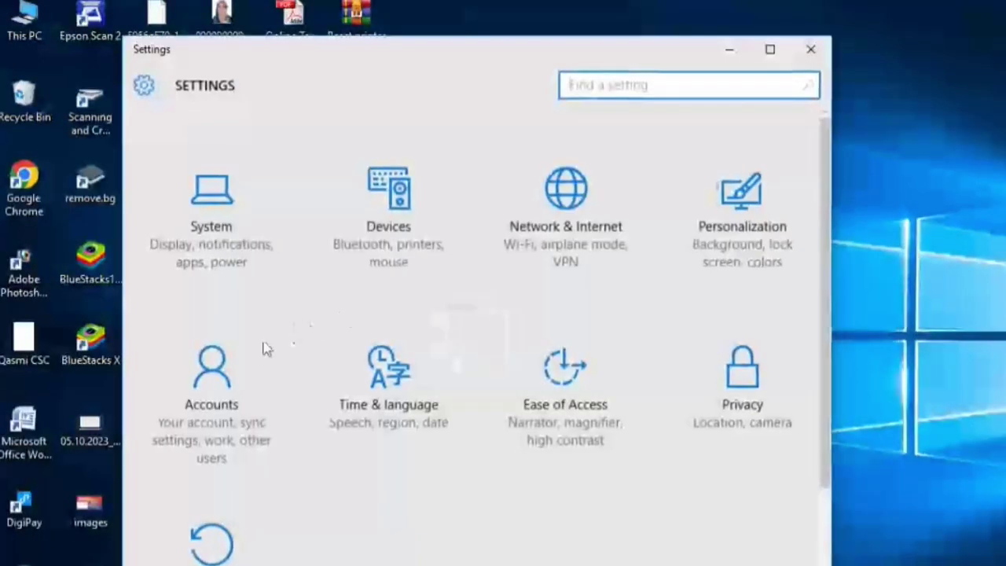
scroll(244, 462, down, 3)
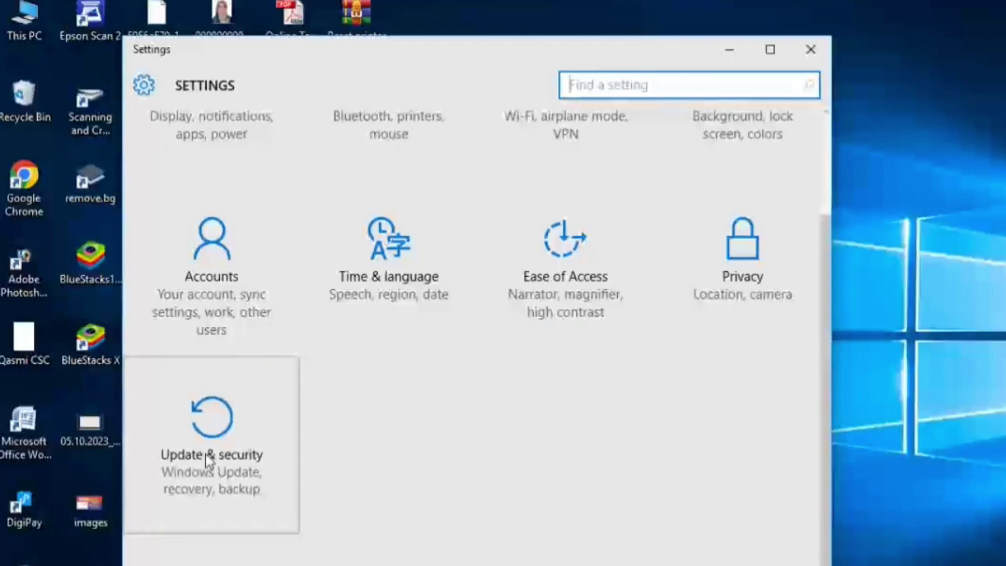
click(208, 462)
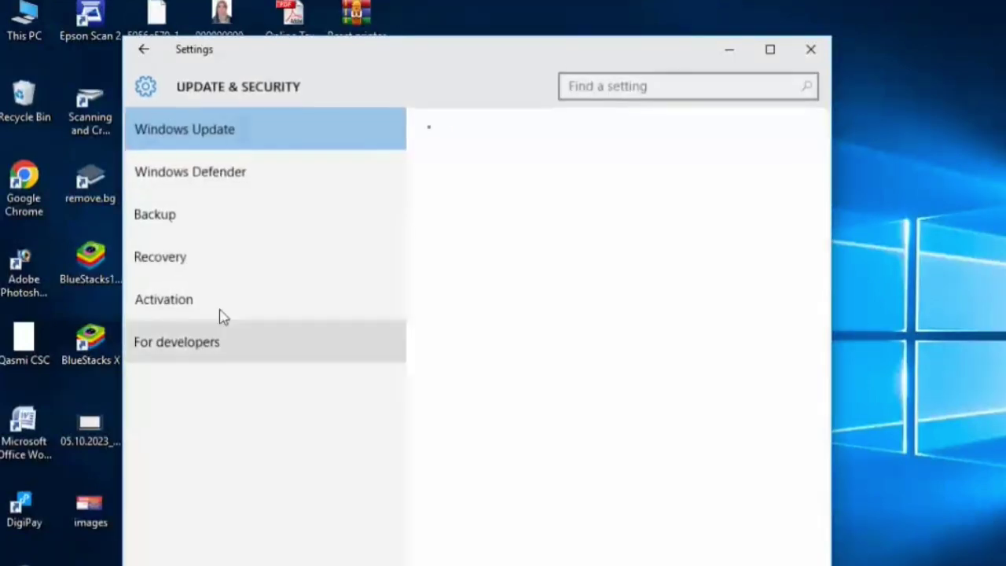
click(215, 179)
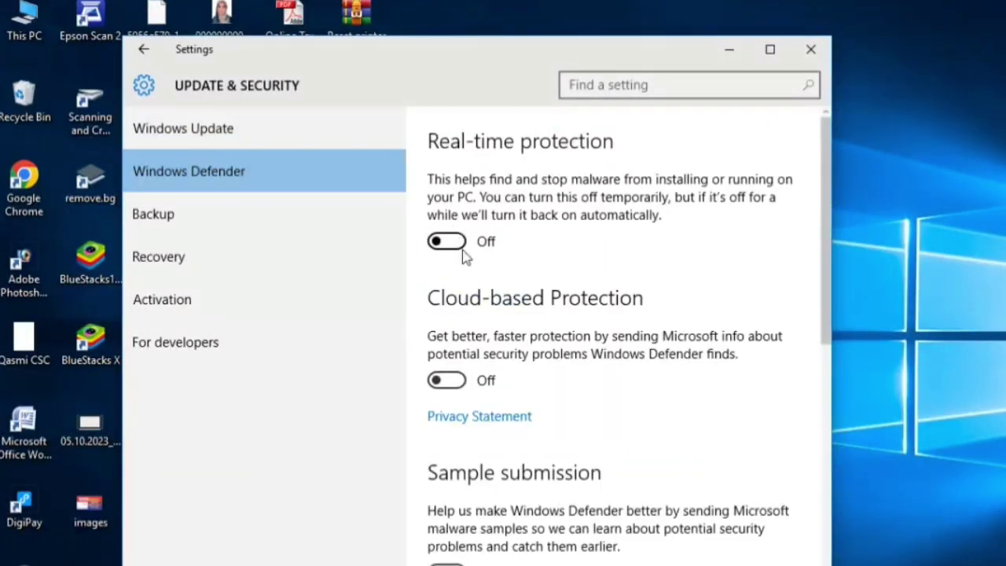
scroll(472, 275, down, 2)
scroll(559, 337, down, 2)
scroll(543, 319, up, 4)
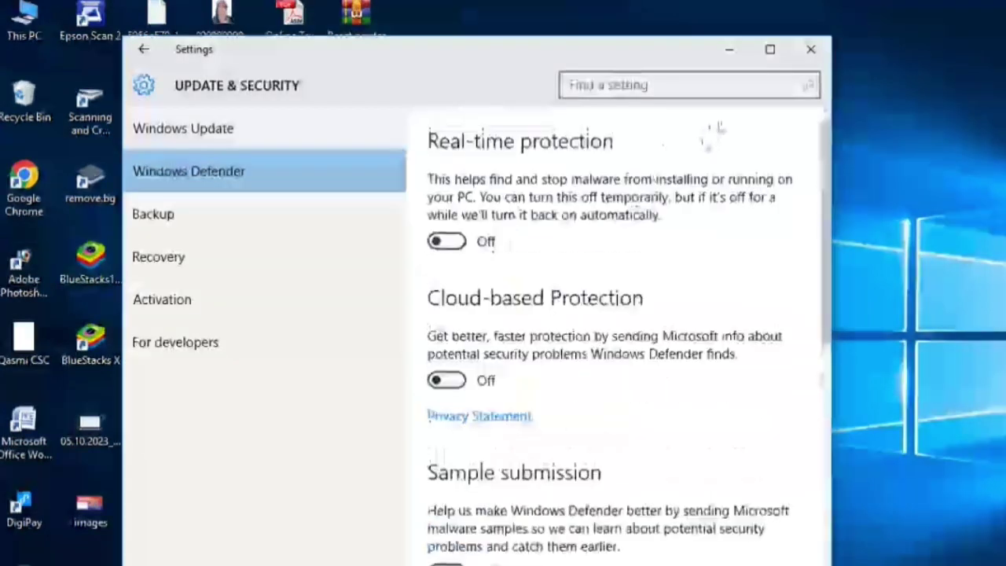
Close the Windows Settings window, return to the blog post in Chrome and reopen the MEGA page from the Reset Printer Tolls link
click(810, 49)
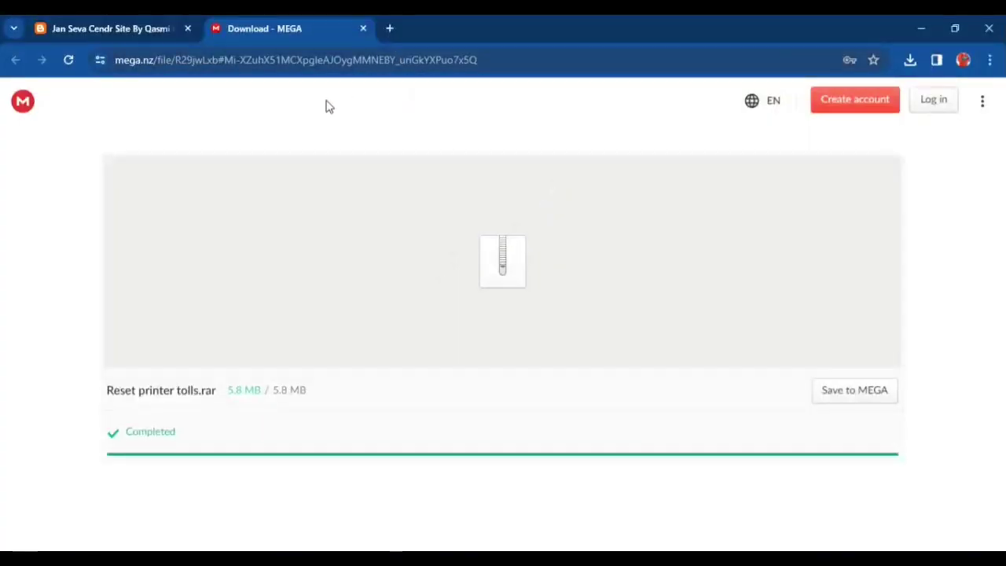
click(63, 29)
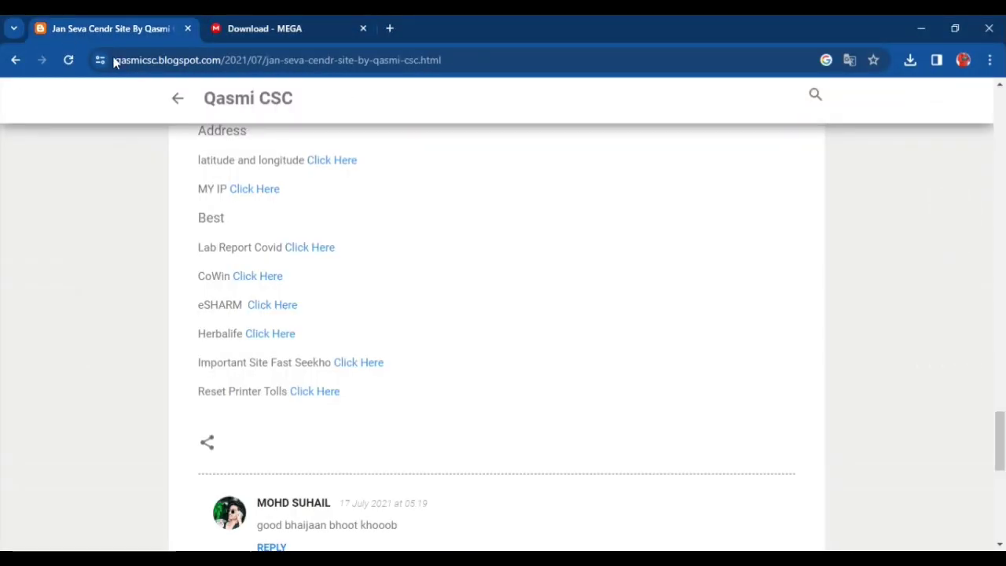
scroll(346, 302, up, 5)
scroll(346, 311, down, 10)
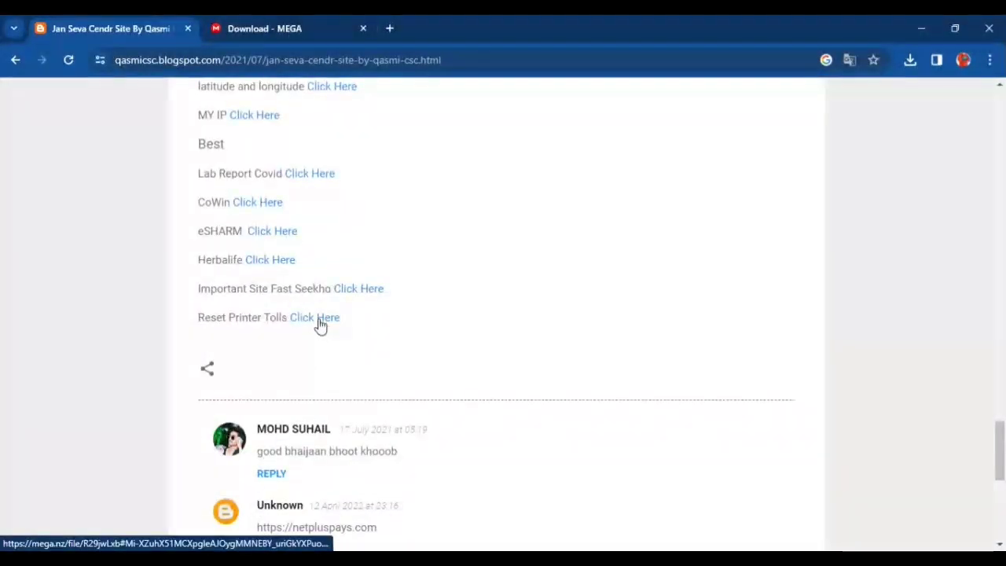
click(320, 322)
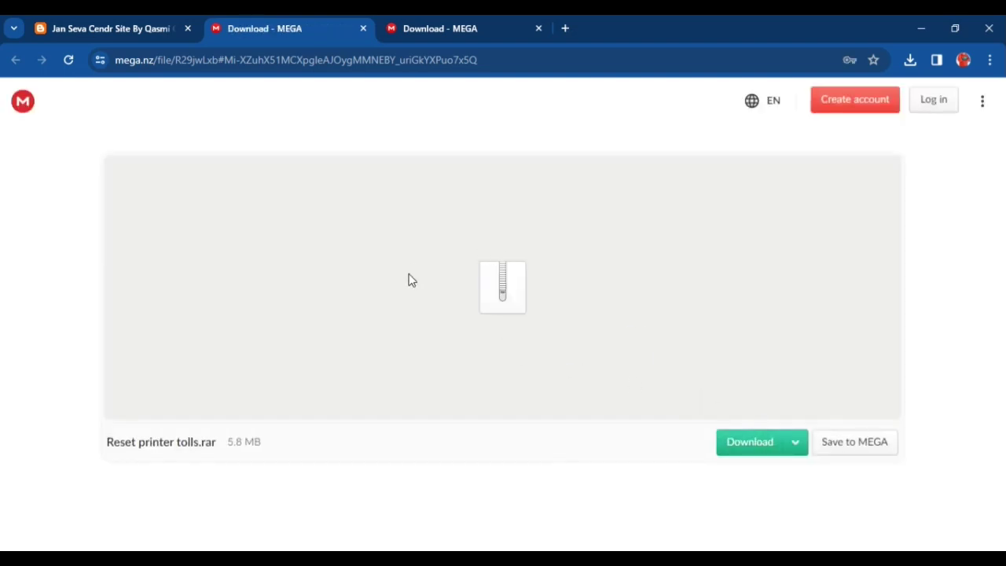
Try to download Reset printer tolls.rar from MEGA again, saving it to the Desktop as Reset printer tolls (1)
click(766, 452)
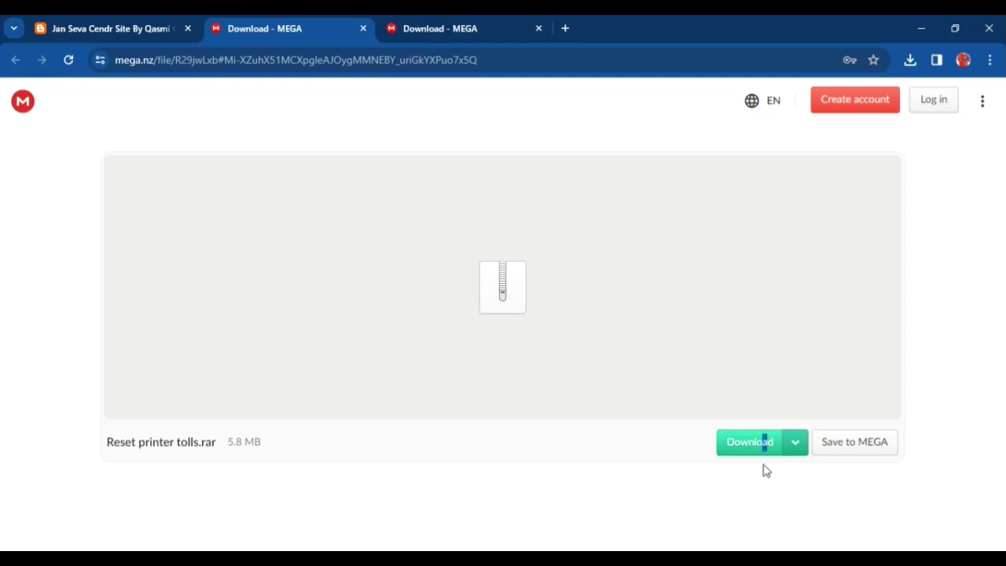
click(793, 443)
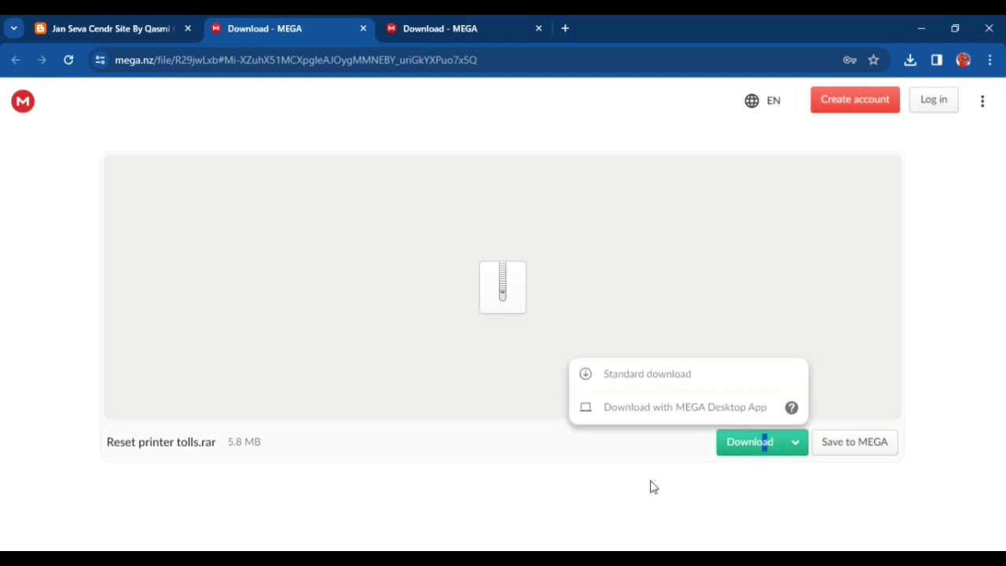
click(655, 488)
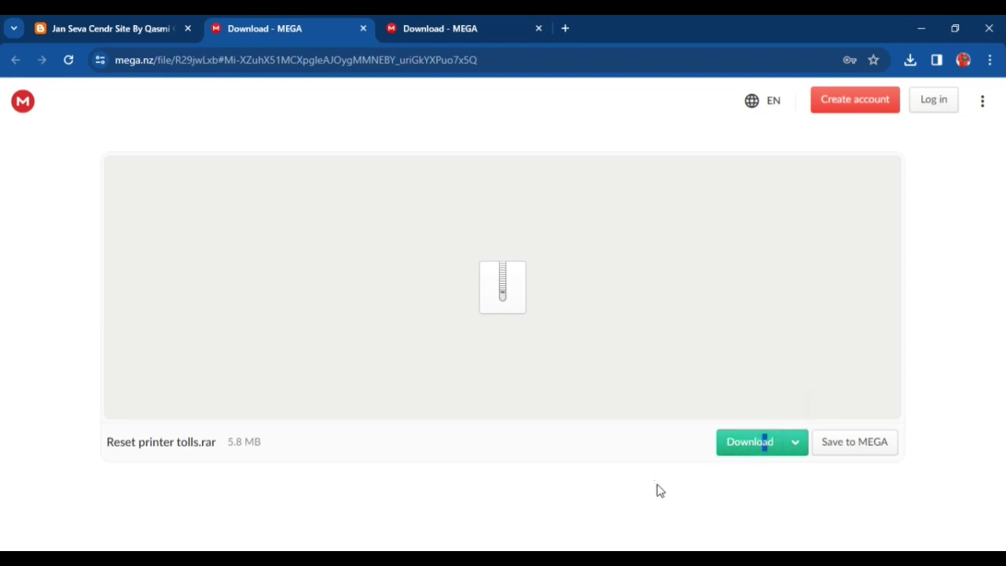
click(759, 447)
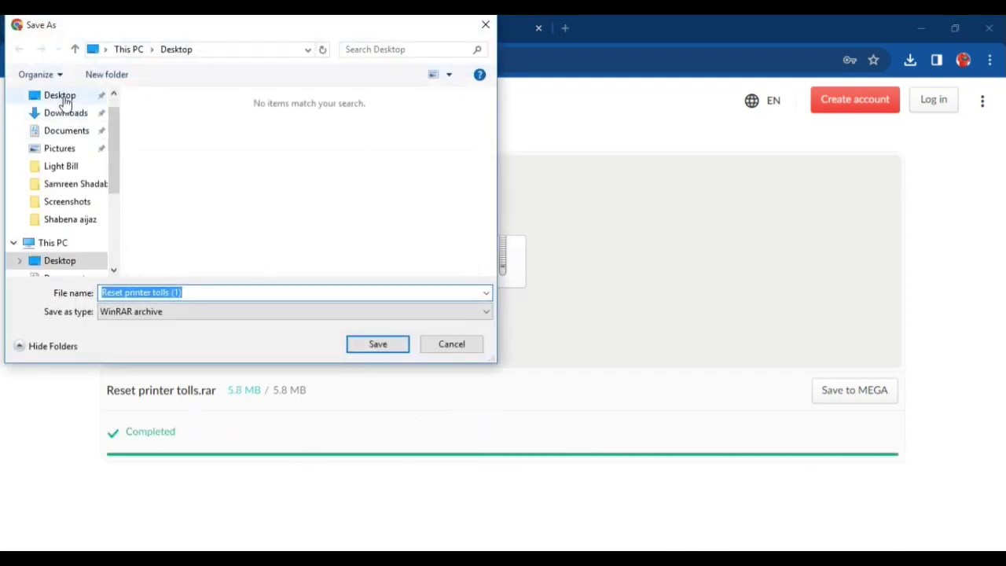
click(62, 96)
click(376, 347)
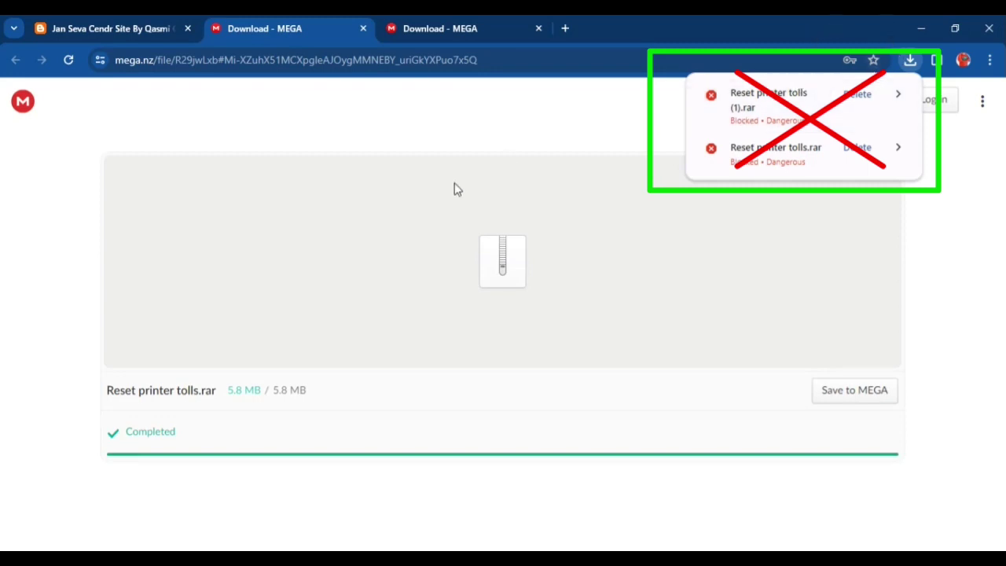
Open Chrome's settings page, closing the MEGA site menu first
click(982, 101)
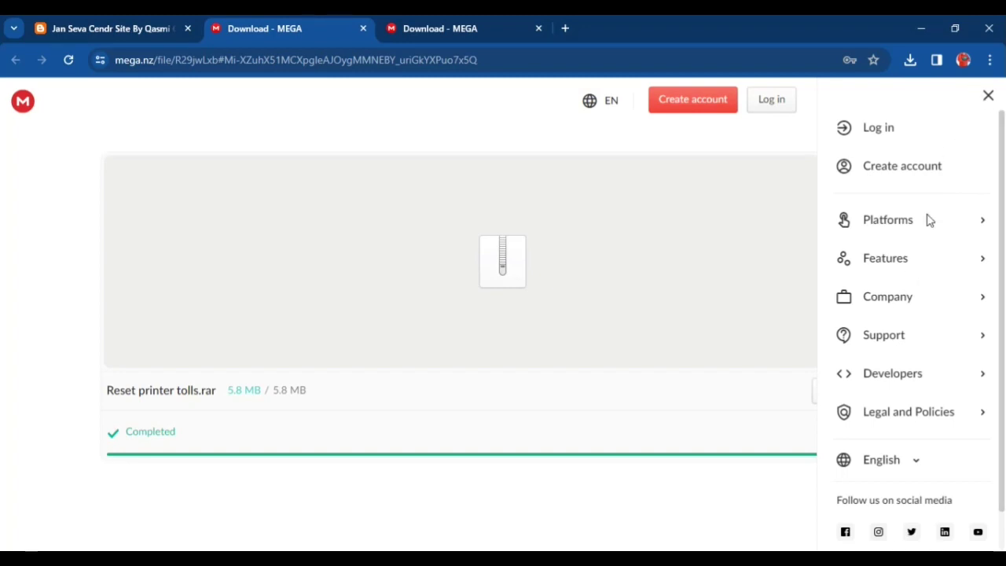
scroll(912, 252, down, 1)
scroll(912, 271, up, 1)
click(987, 95)
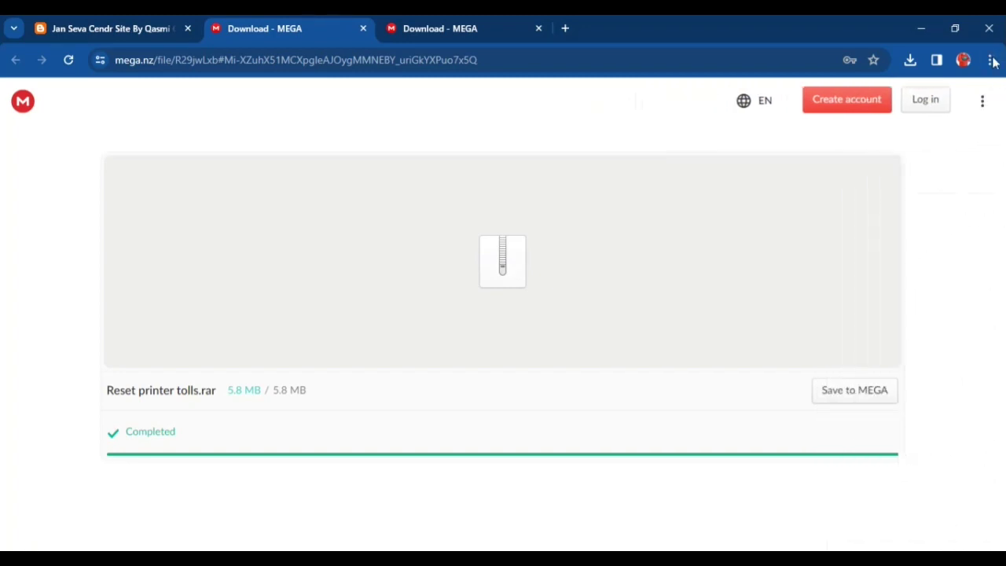
click(990, 60)
scroll(810, 428, down, 3)
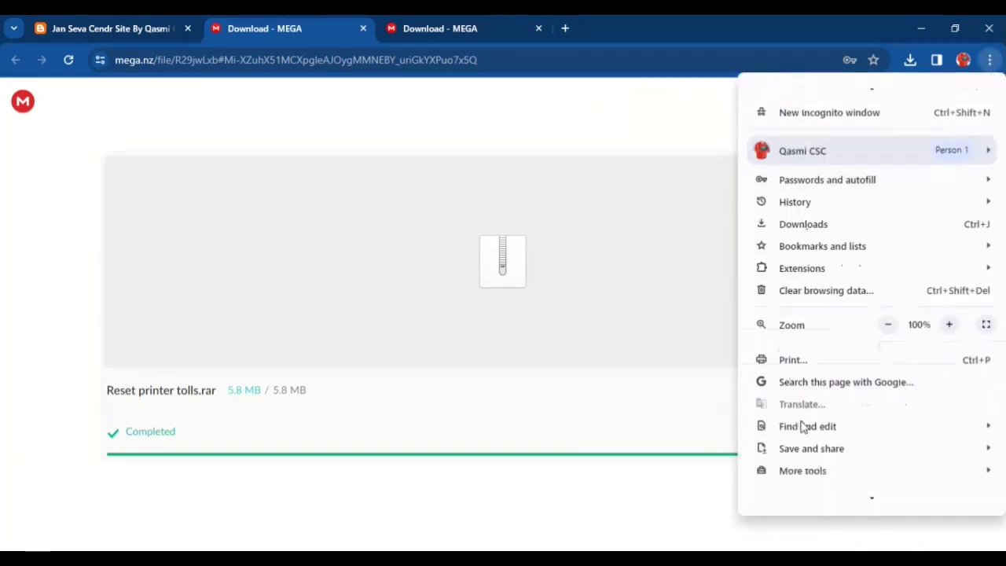
mouse_move(801, 434)
click(806, 477)
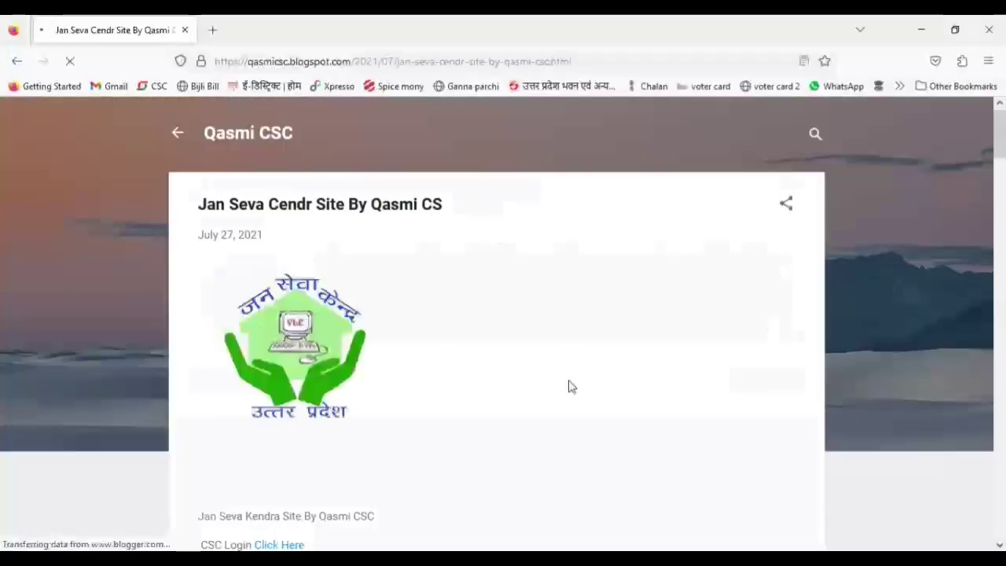
In Firefox, follow the Reset Printer Tolls link on the Qasmi CSC blog post and download the archive from MEGA
scroll(571, 387, down, 20)
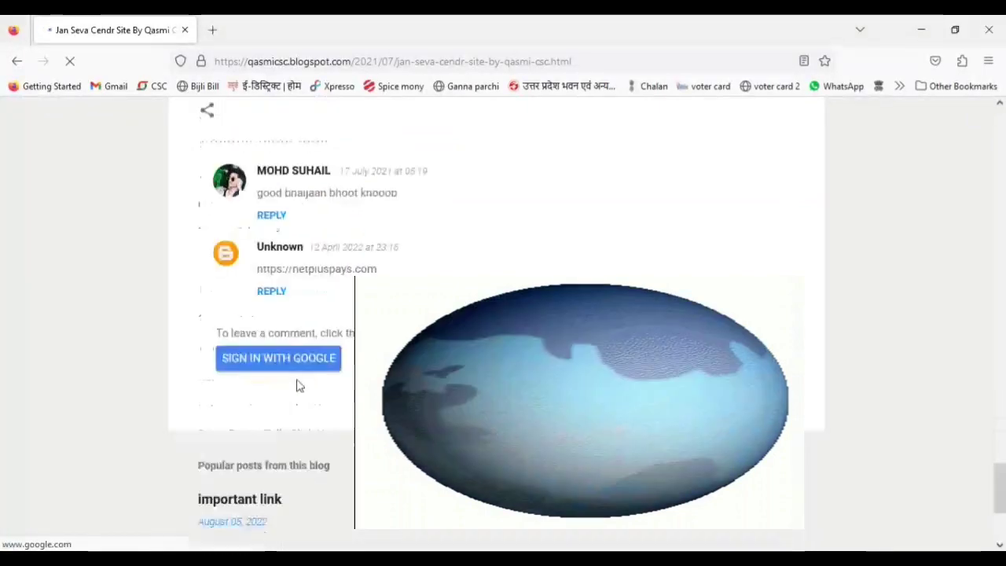
scroll(298, 386, up, 4)
click(320, 361)
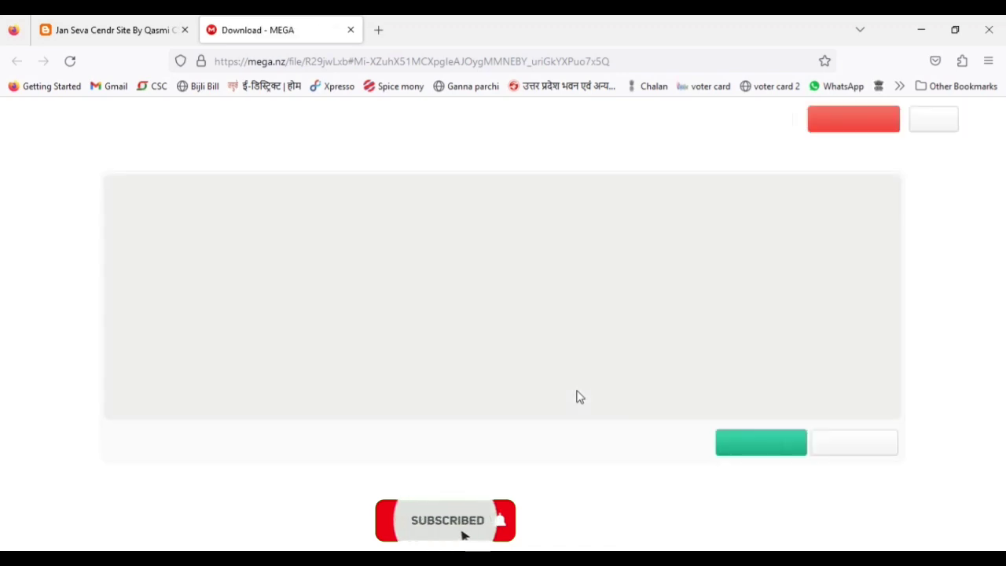
click(756, 441)
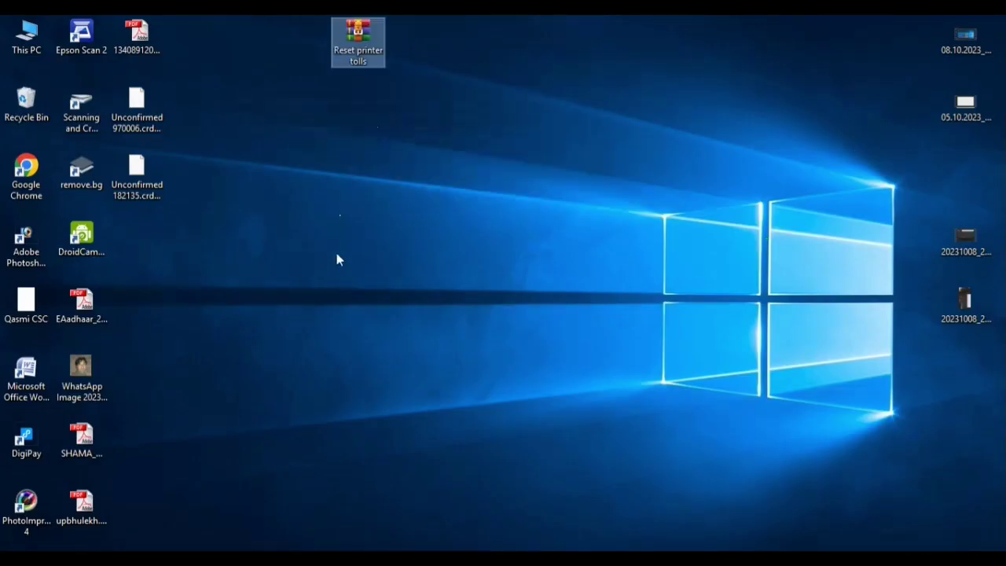
Refresh the desktop and review the WinRAR extraction options available for the Reset printer tolls archive
right_click(362, 132)
click(402, 177)
right_click(374, 102)
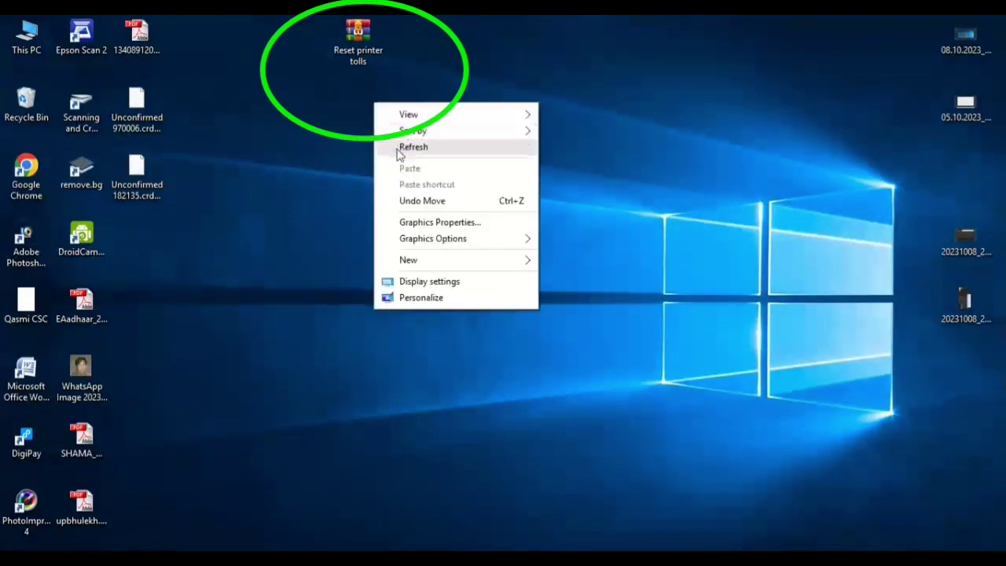
click(400, 148)
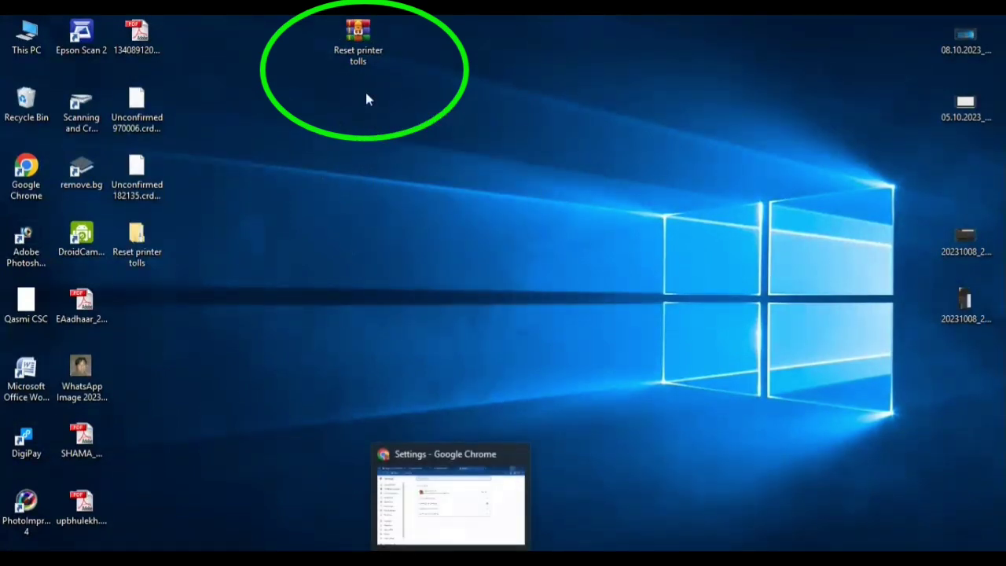
right_click(373, 51)
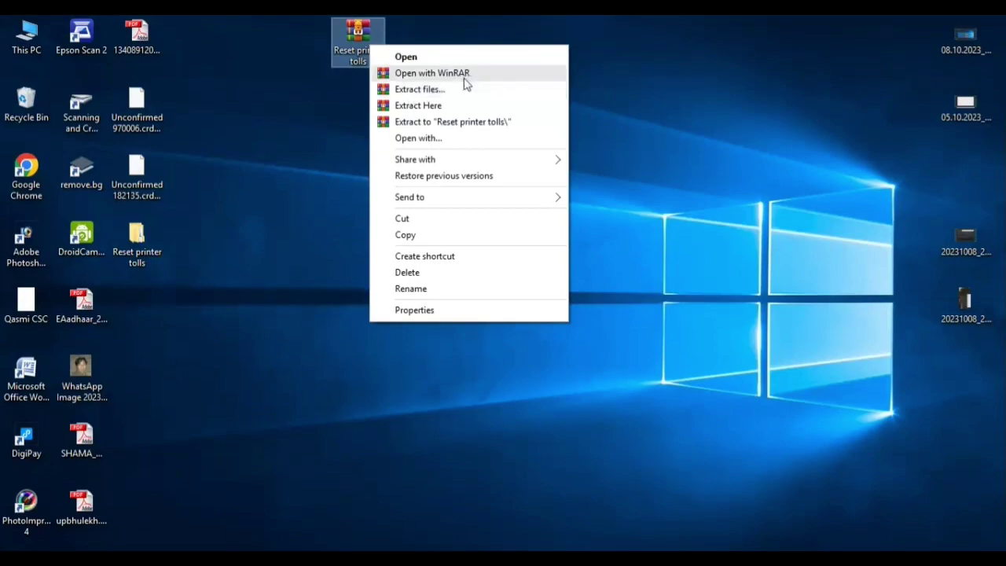
click(635, 116)
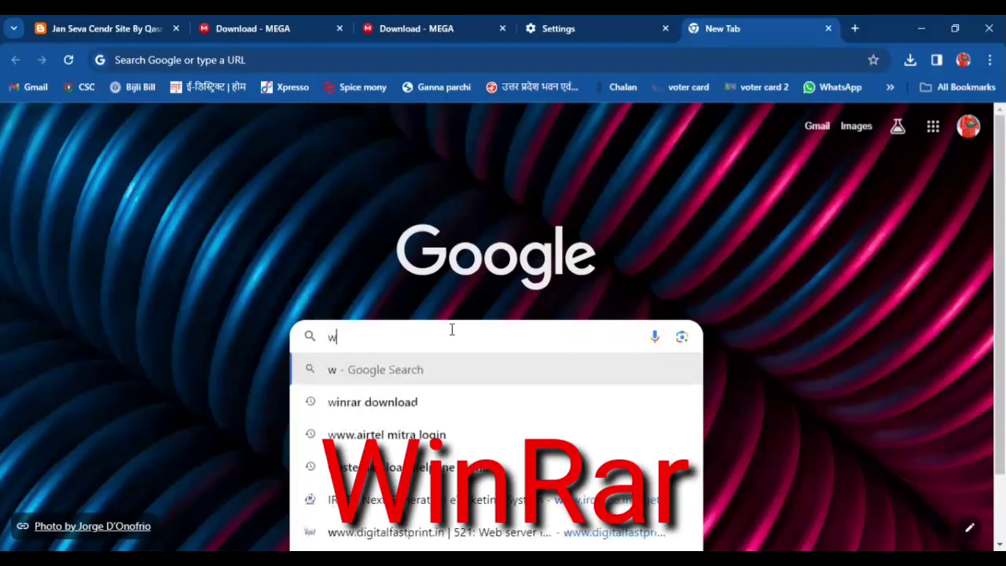
In Chrome, search Google for "winrar download" and open the official WinRAR Download Latest Version page
text(inra)
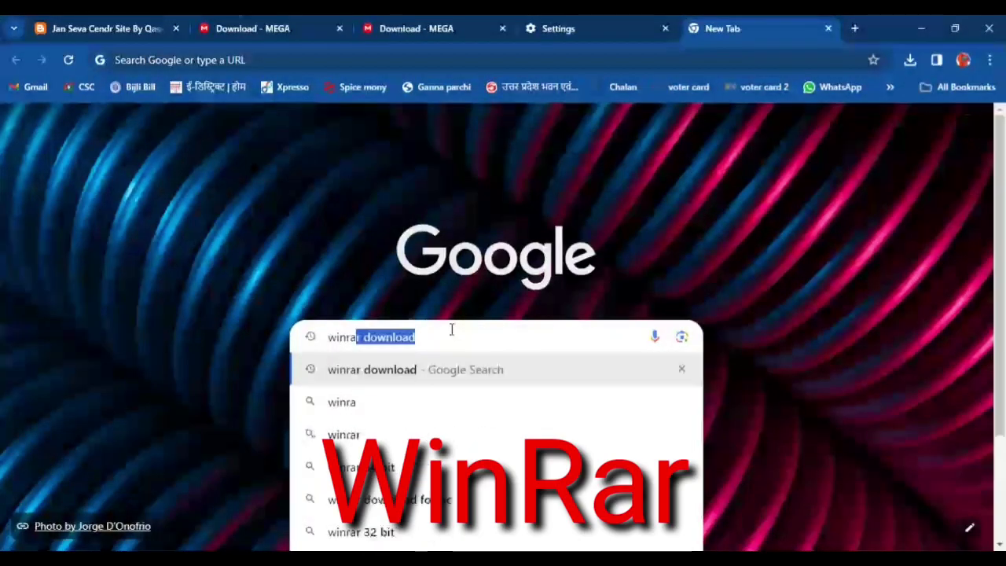
text(r)
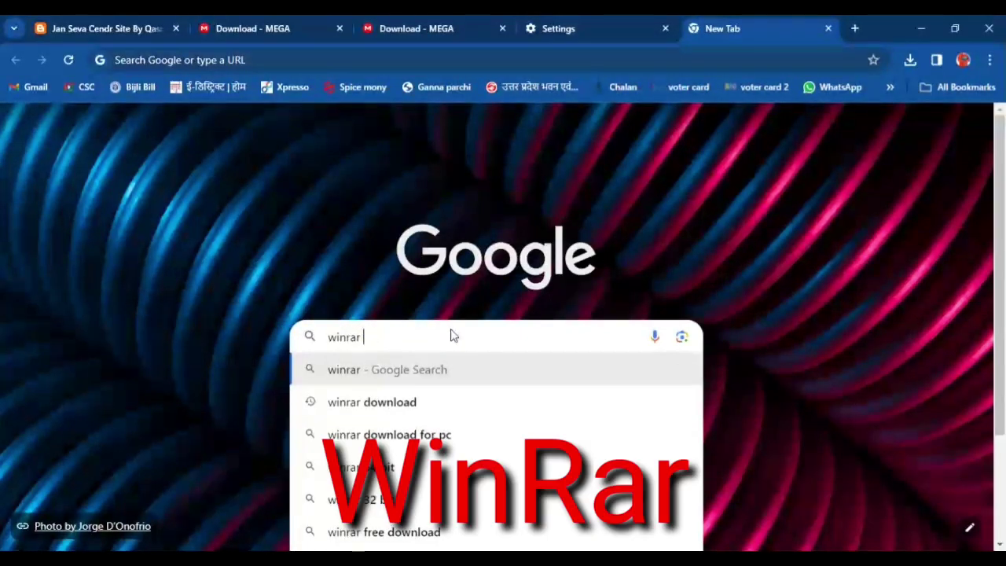
click(385, 414)
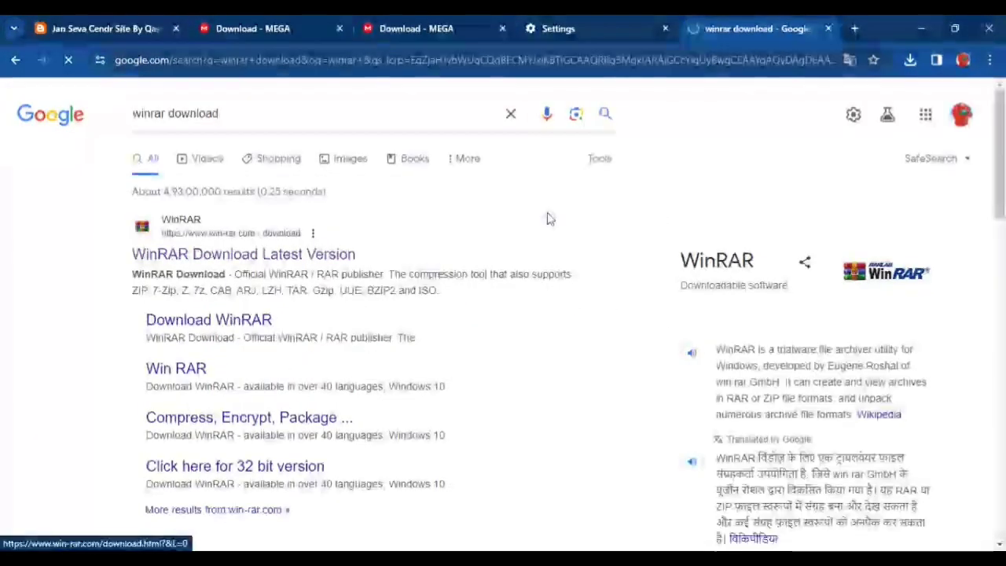
click(236, 254)
scroll(460, 265, down, 3)
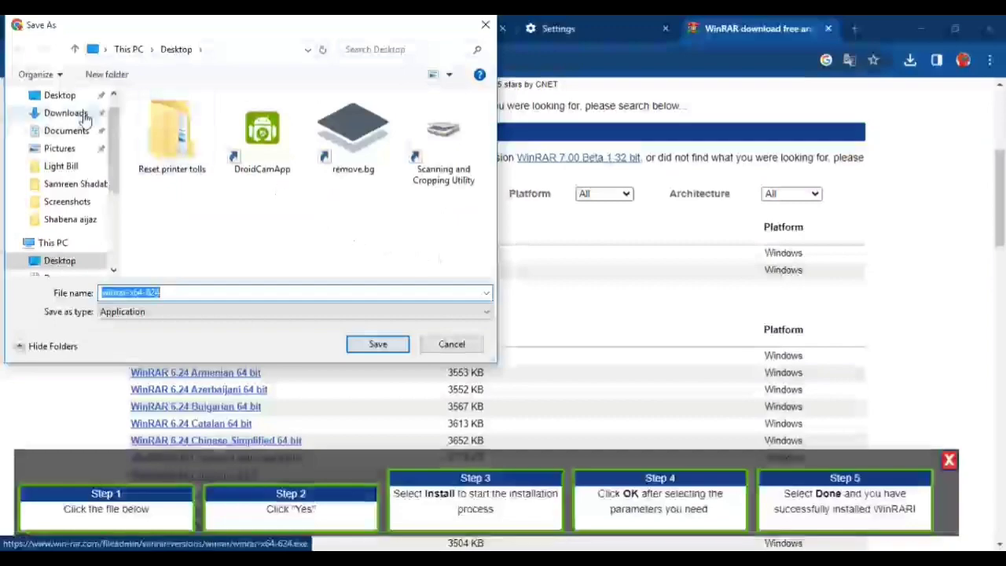
Download WinRAR 6.24 English 64 bit to the Desktop as winrar-x64-624 and view the recent downloads
click(451, 344)
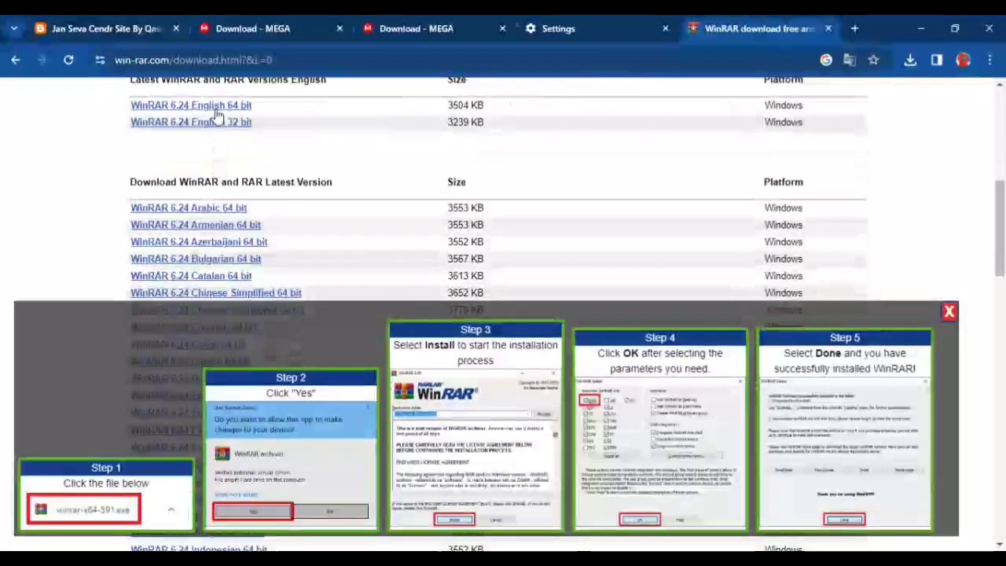
click(217, 111)
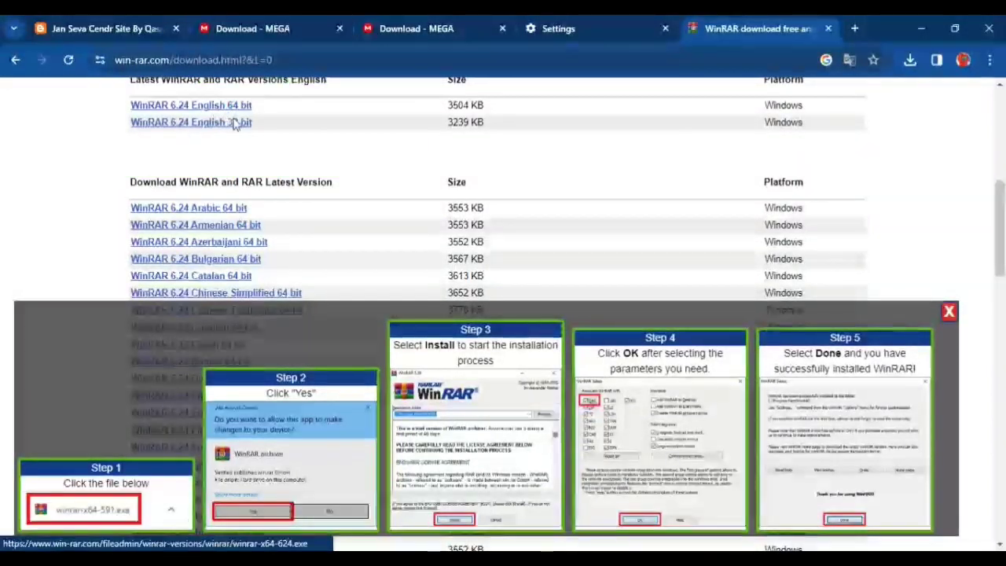
click(308, 289)
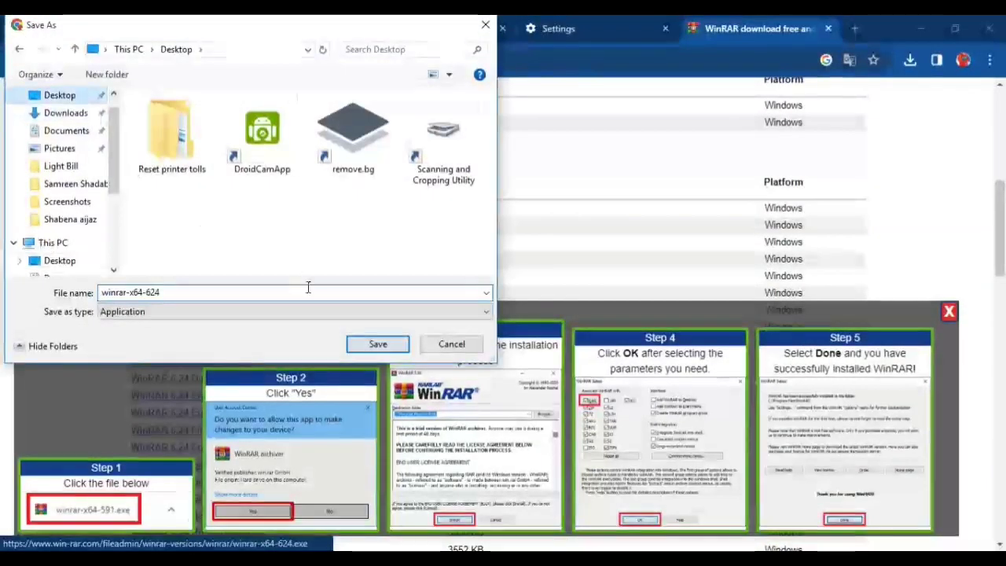
click(377, 343)
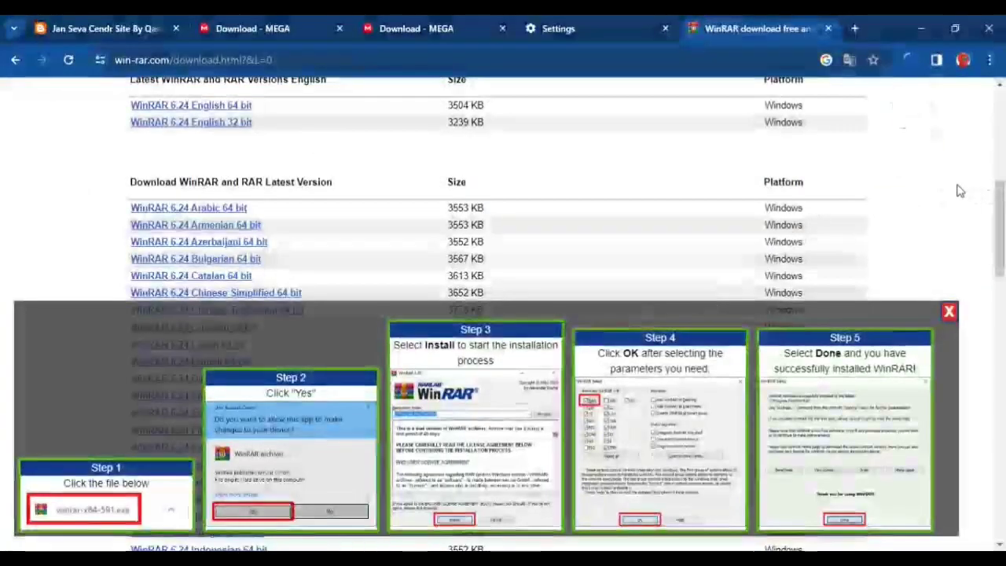
click(909, 59)
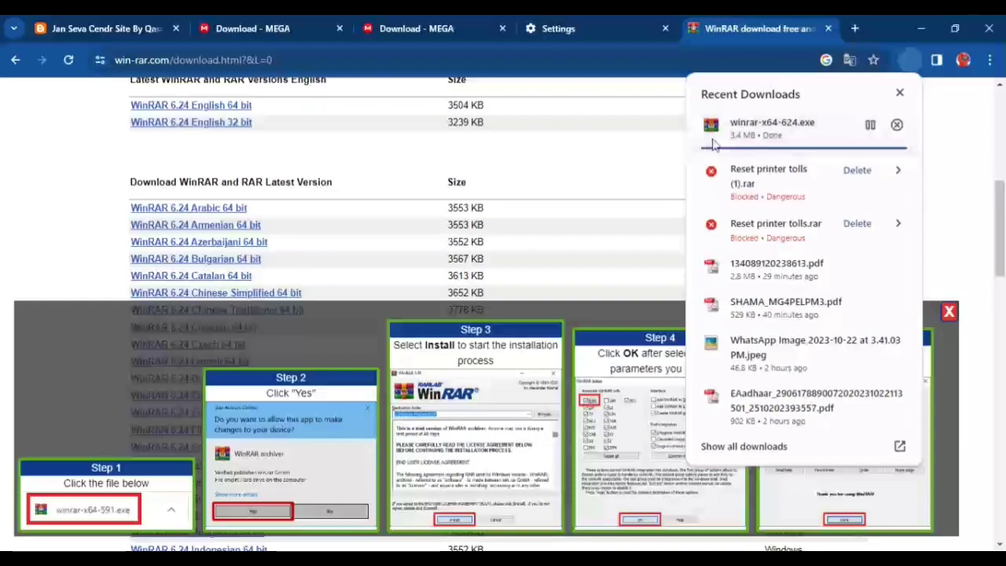
Extract the Reset printer tolls archive into its own folder on the Desktop and open the inner Reset printer tolls folder
click(921, 29)
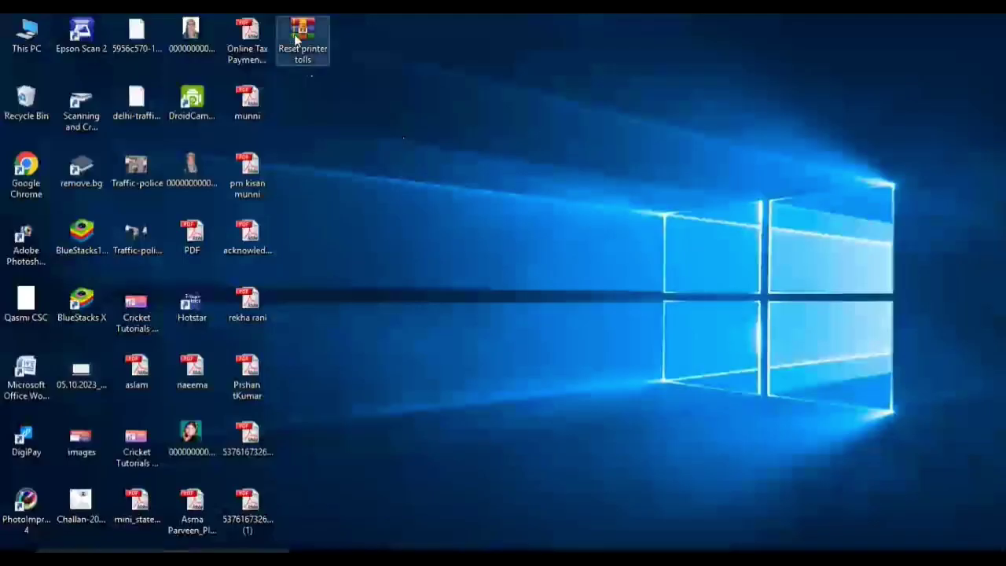
right_click(302, 36)
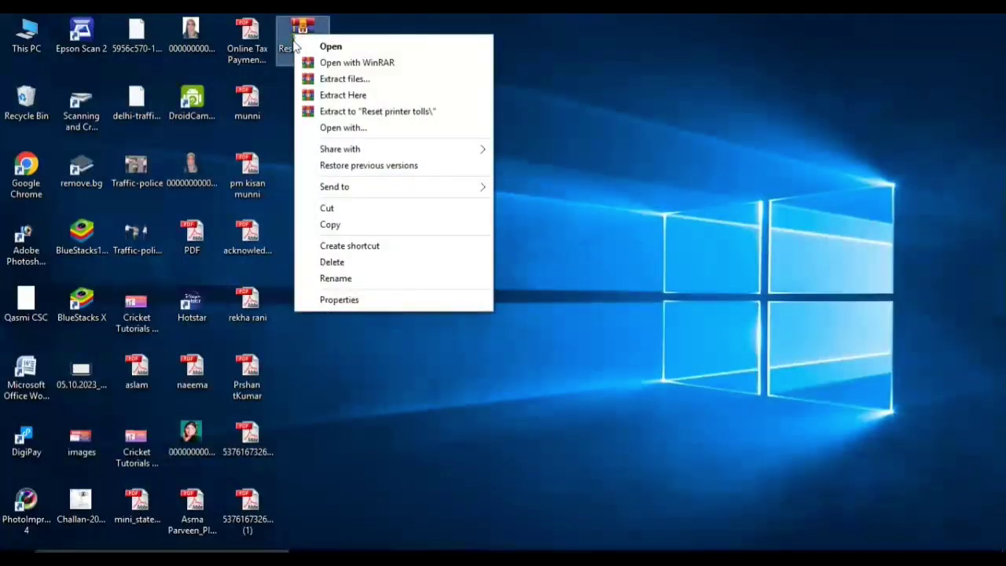
click(342, 80)
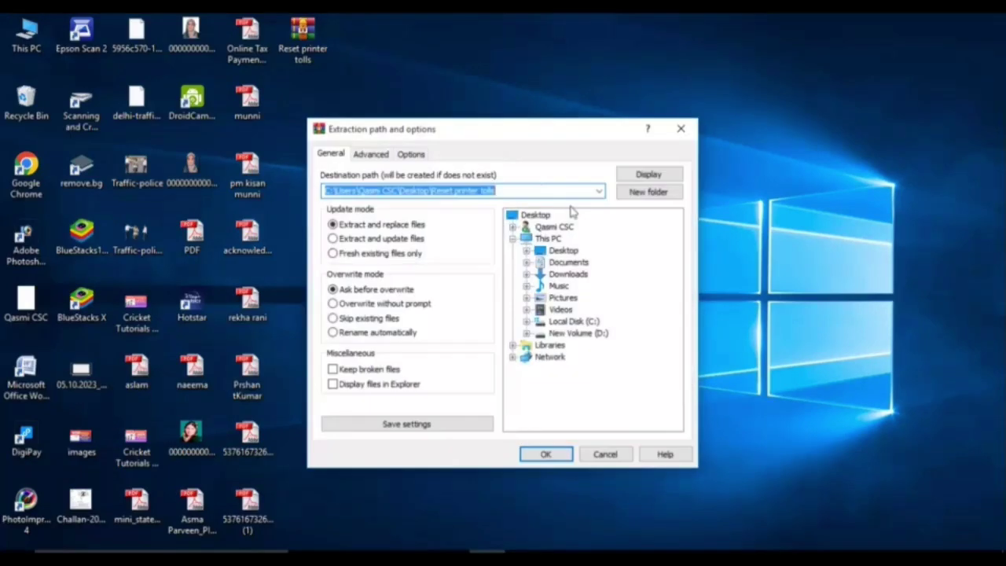
click(545, 454)
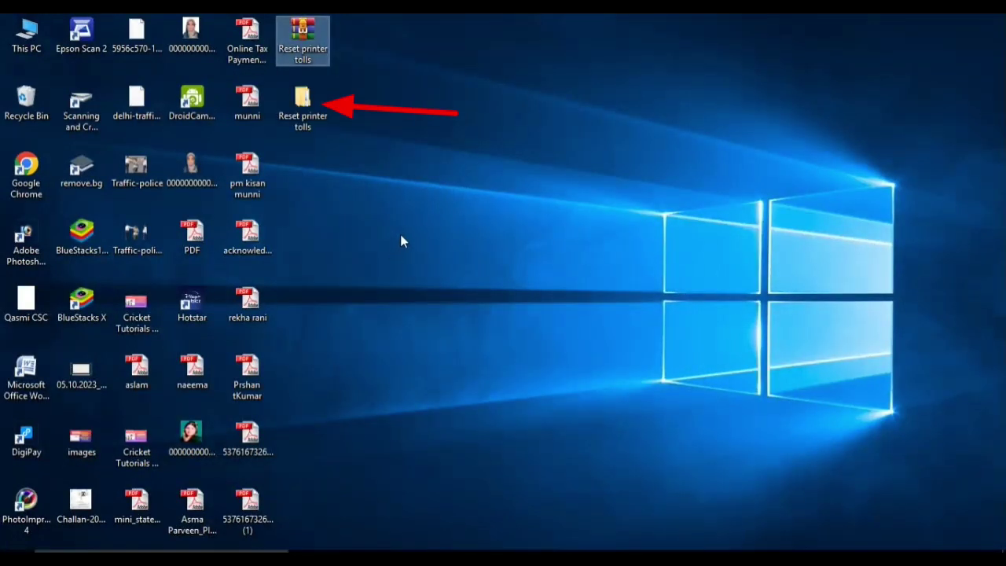
double_click(303, 110)
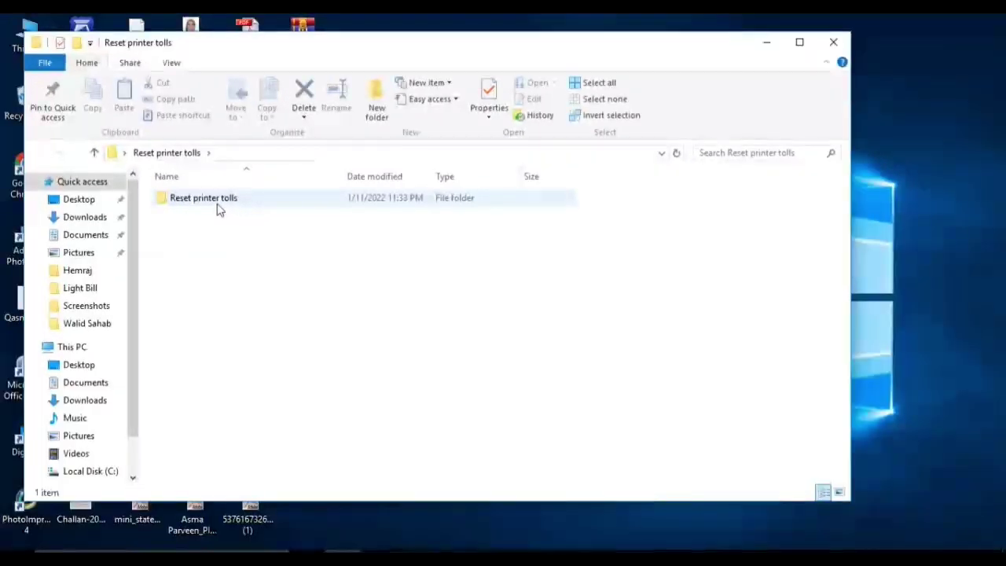
double_click(235, 226)
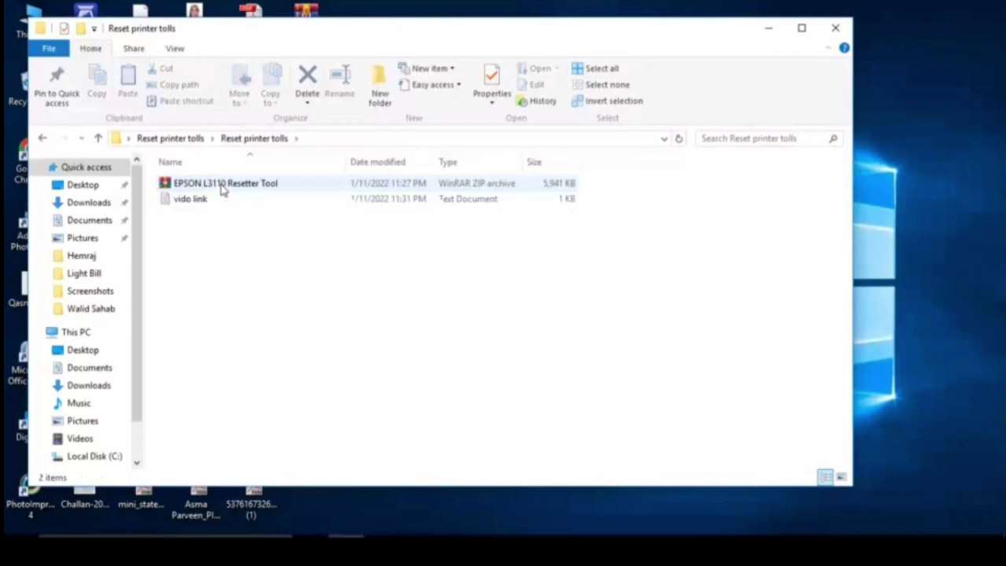
Extract the EPSON L3110 Resetter Tool archive into its own folder inside Reset printer tolls
right_click(219, 202)
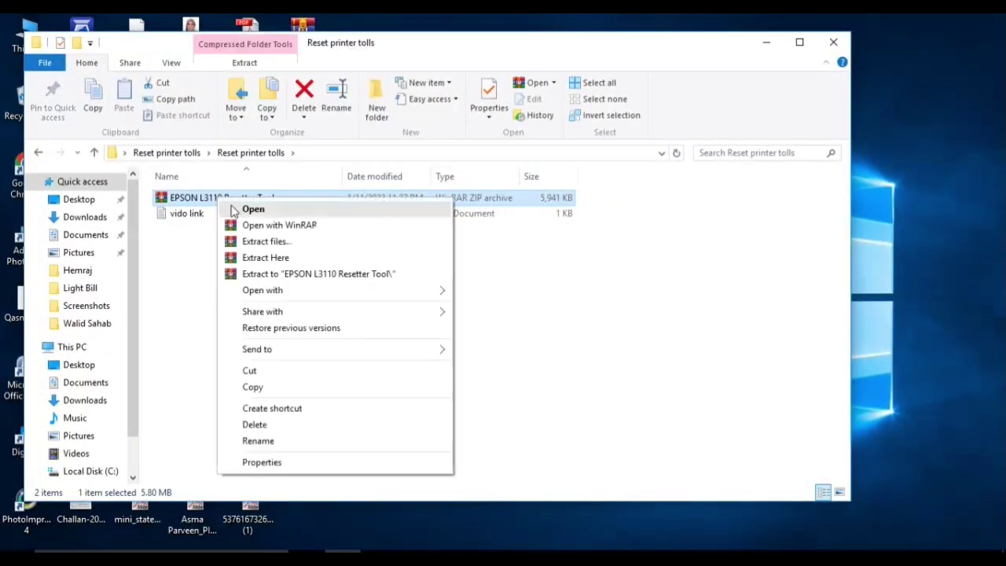
click(254, 241)
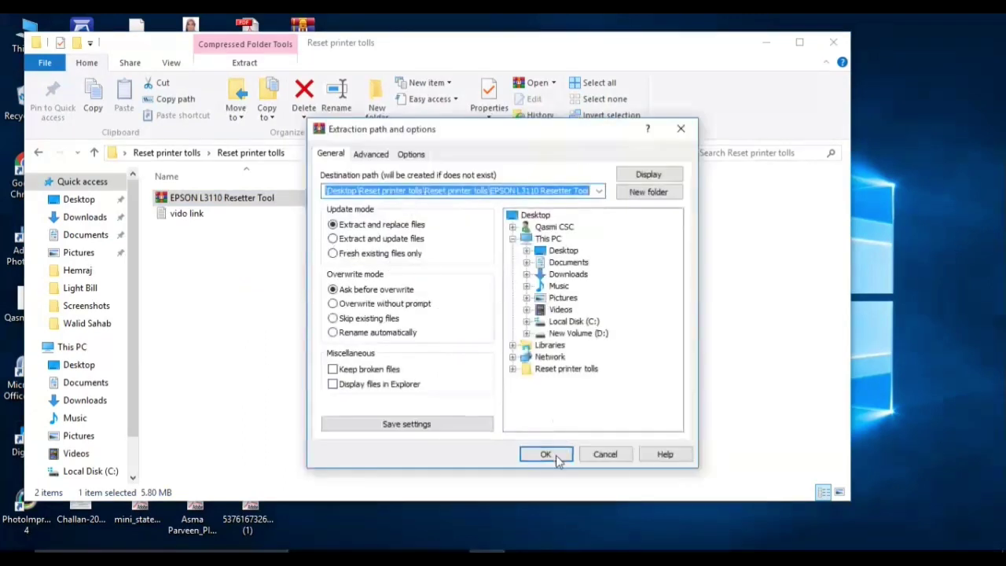
click(546, 455)
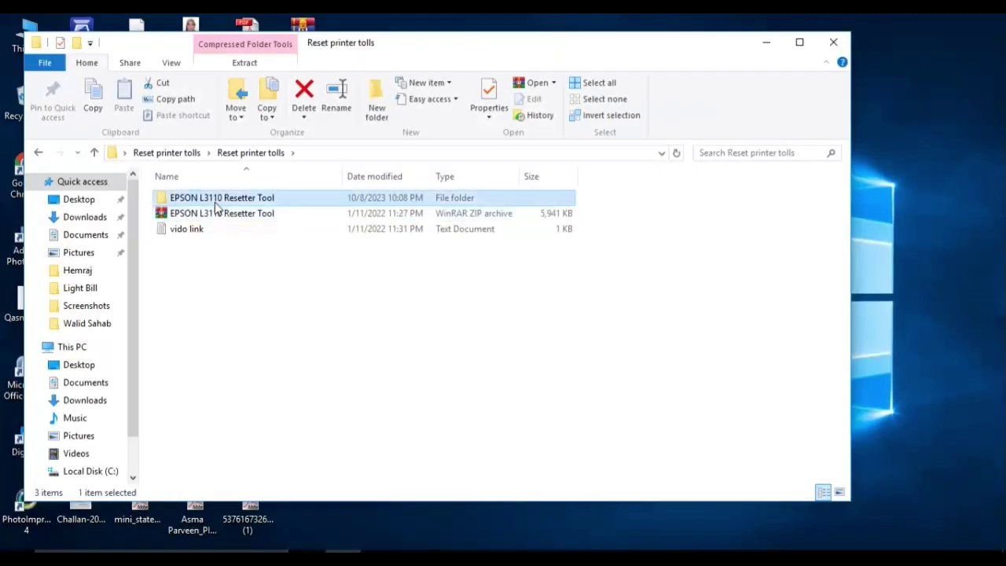
Open the extracted EPSON L3110 Resetter Tool folder down to Epson L3110 multi pc and select the Adjprog application
double_click(216, 199)
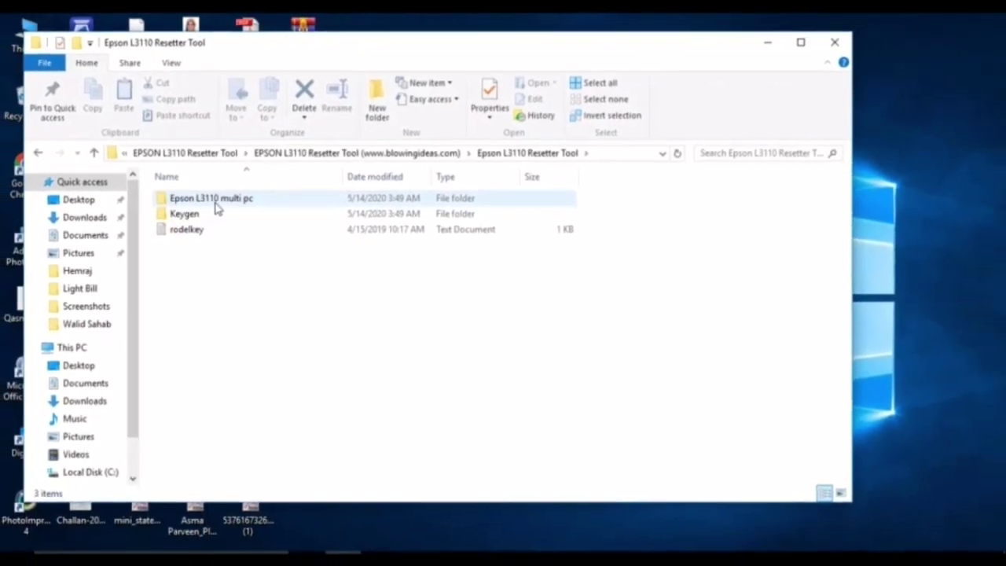
double_click(212, 198)
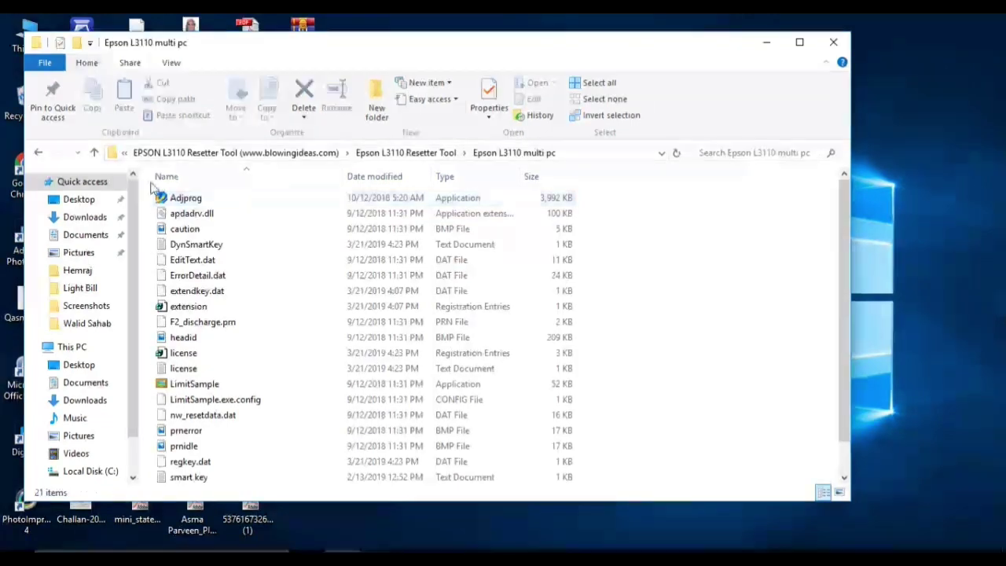
click(182, 198)
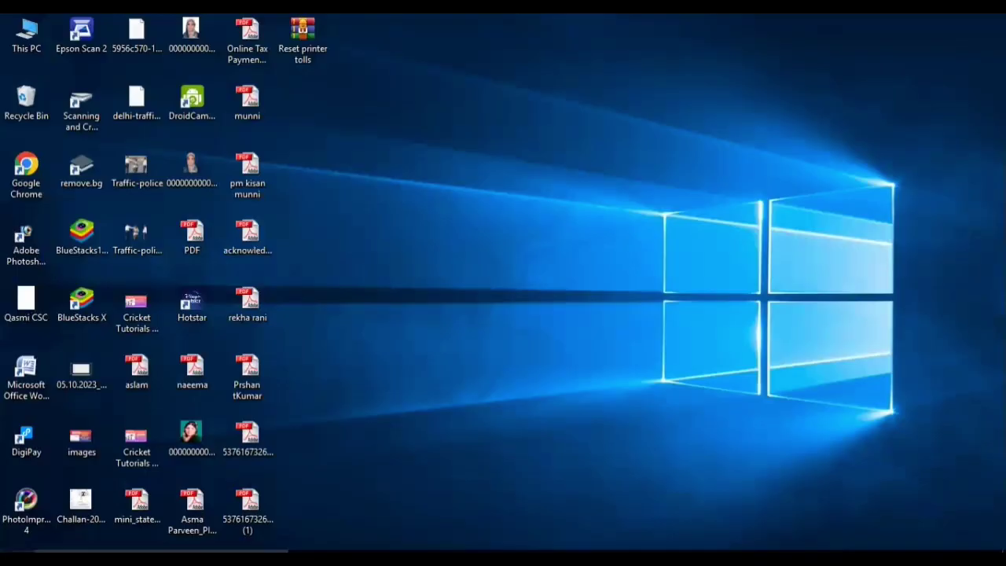
Open the Windows Defender settings under Update & security and check the Real-time protection switch and the other protection options
key(super)
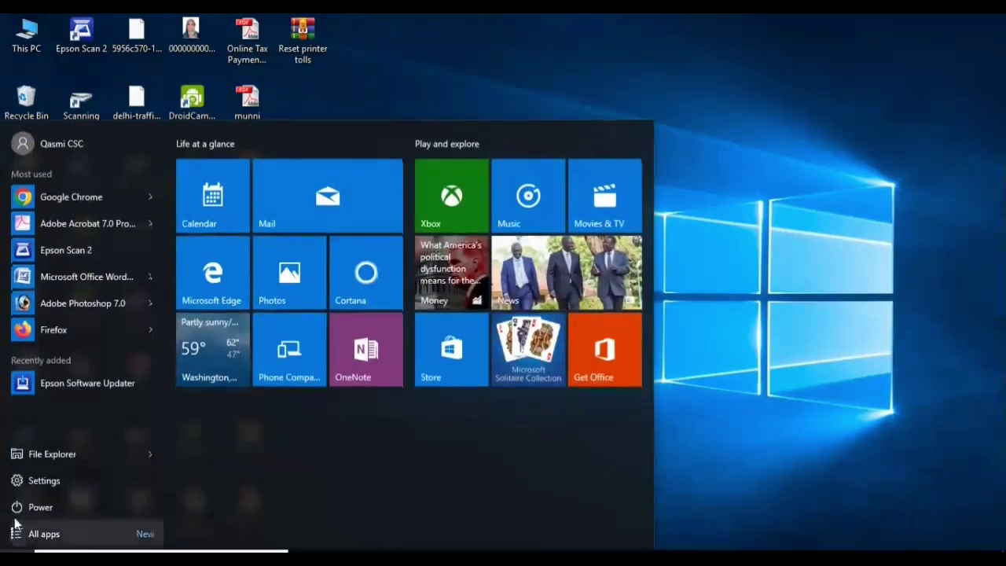
click(39, 481)
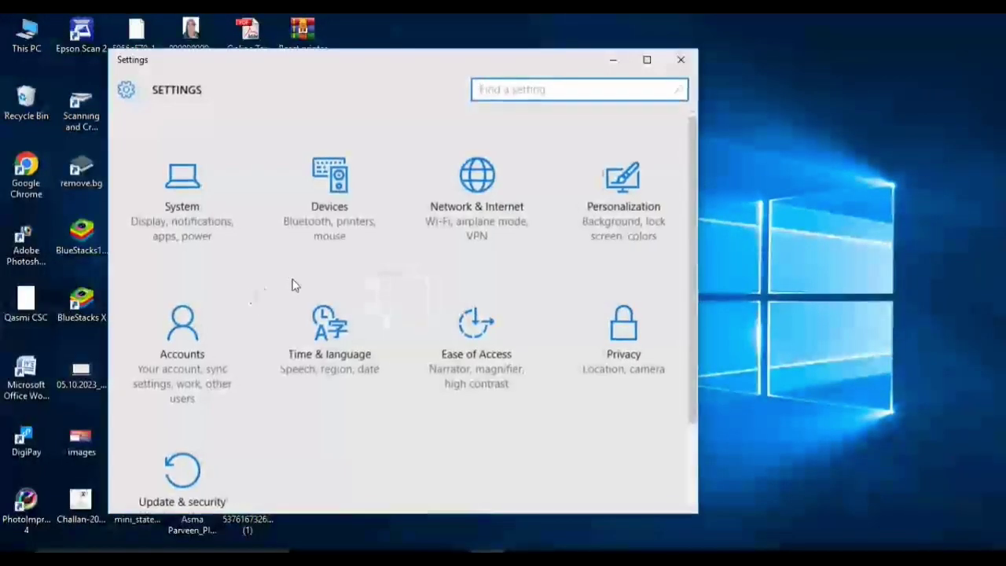
scroll(215, 363, down, 3)
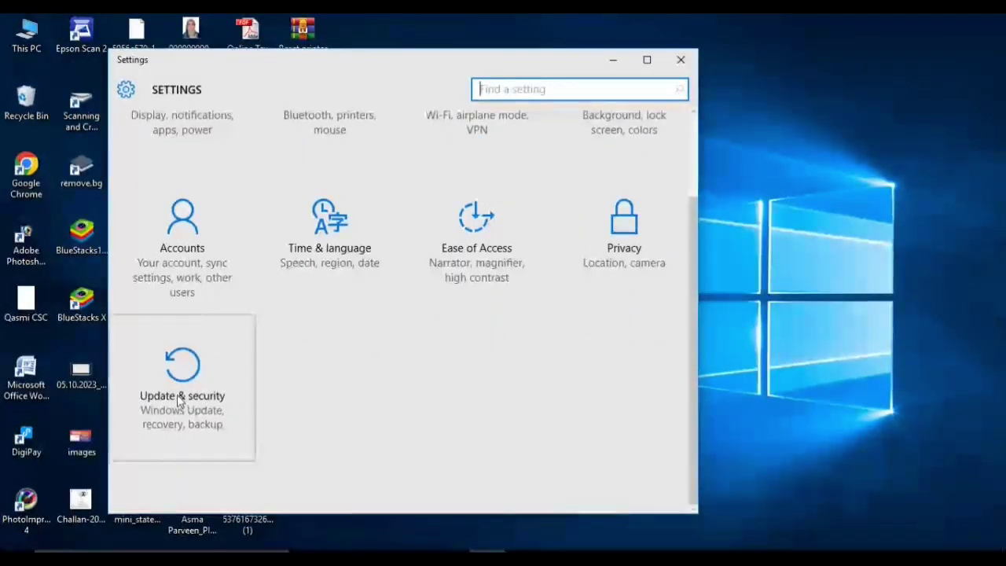
click(180, 397)
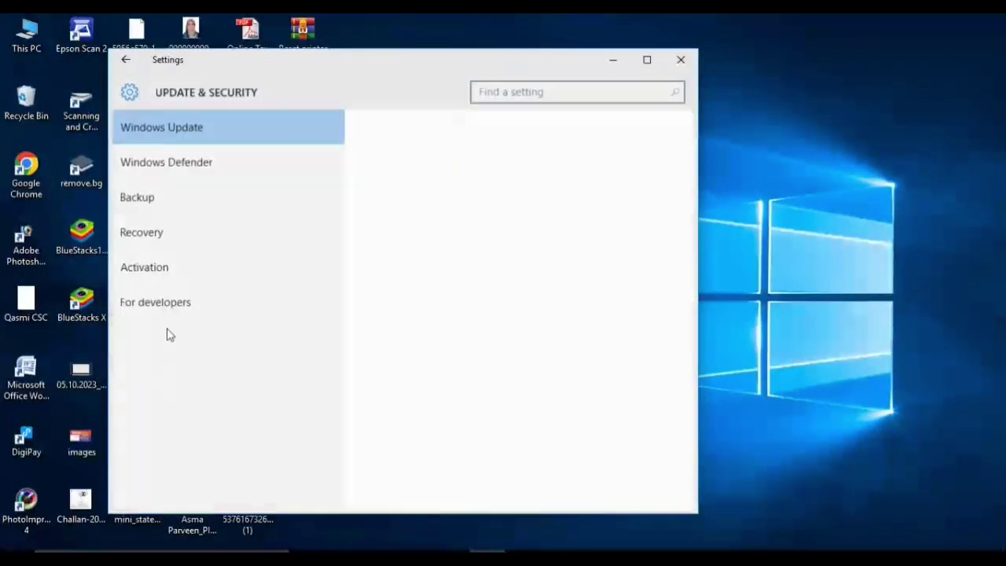
click(183, 161)
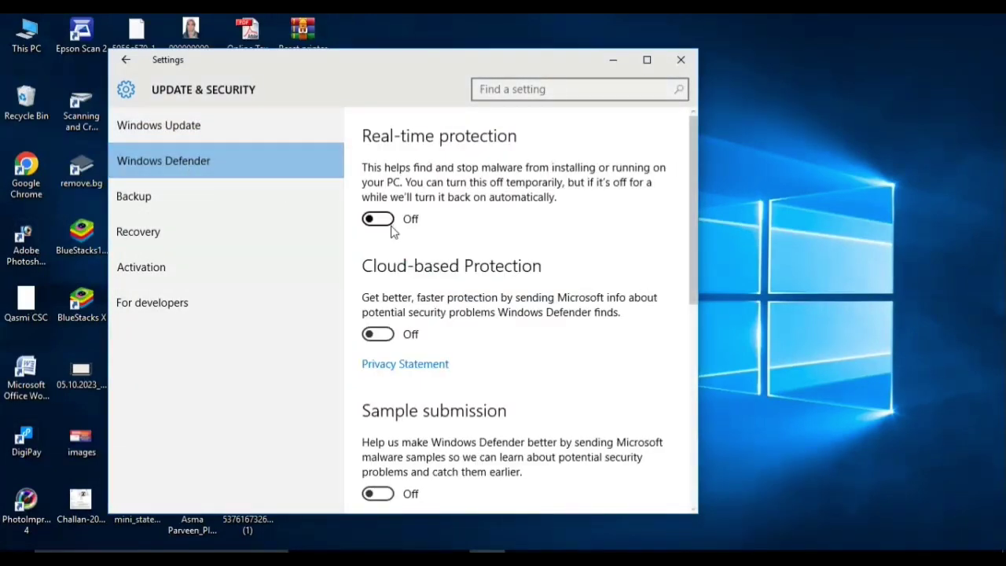
scroll(397, 243, down, 2)
scroll(401, 253, down, 2)
scroll(392, 230, up, 4)
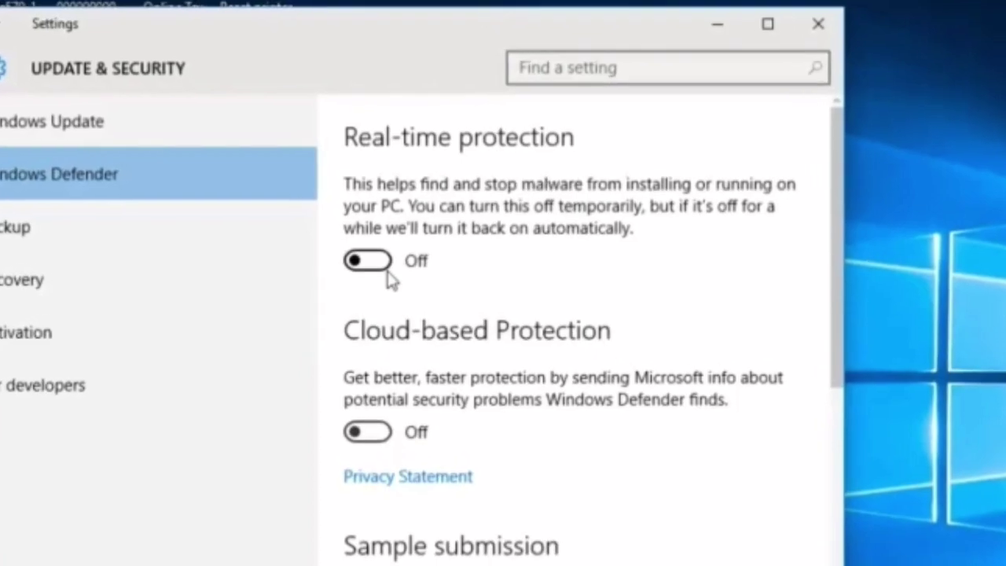
Extract the Reset printer tolls archive on the Desktop into the Desktop\Reset printer tolls folder
right_click(296, 37)
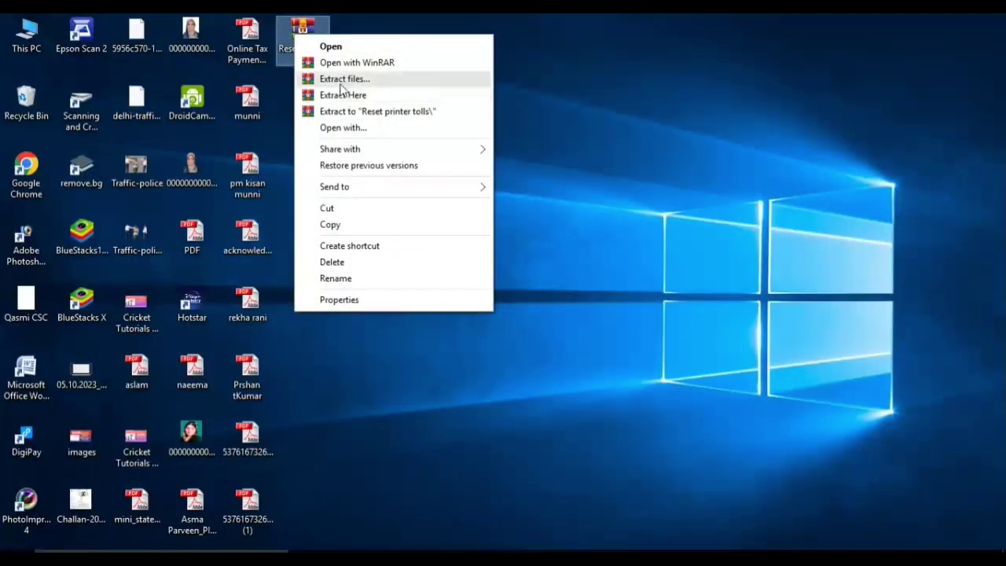
click(343, 79)
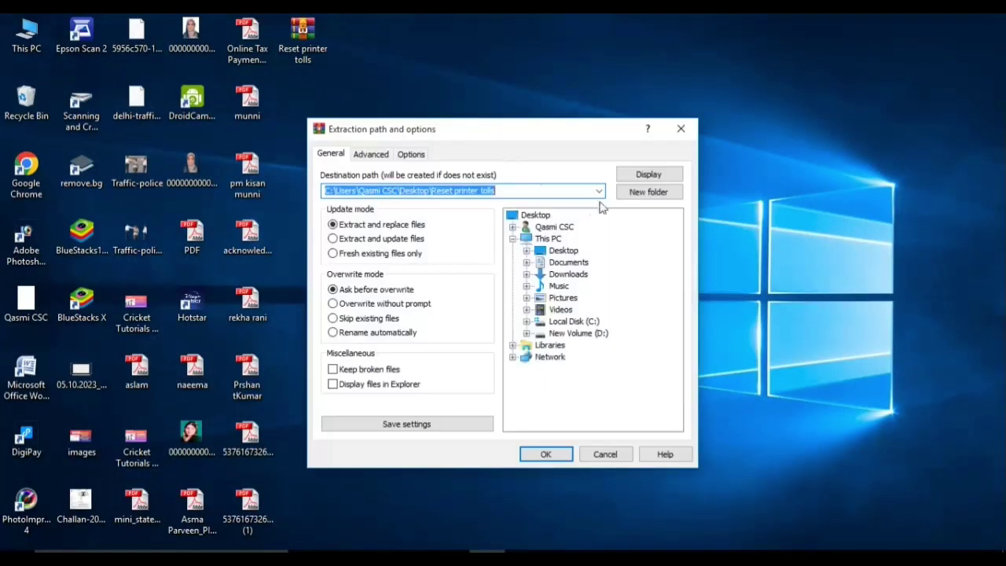
click(546, 454)
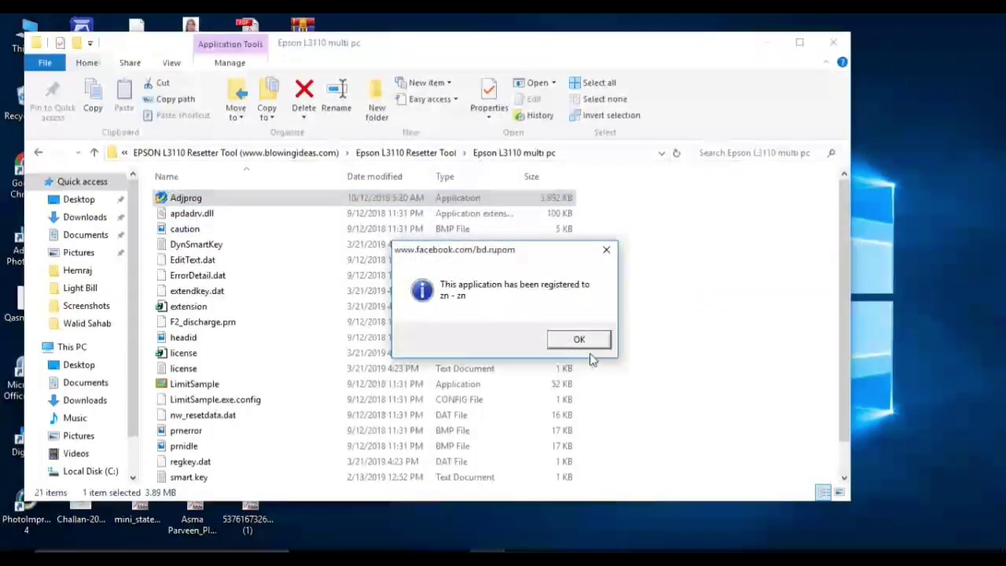
Try to run the Adjprog application and dismiss its registration and key dialogs
click(579, 341)
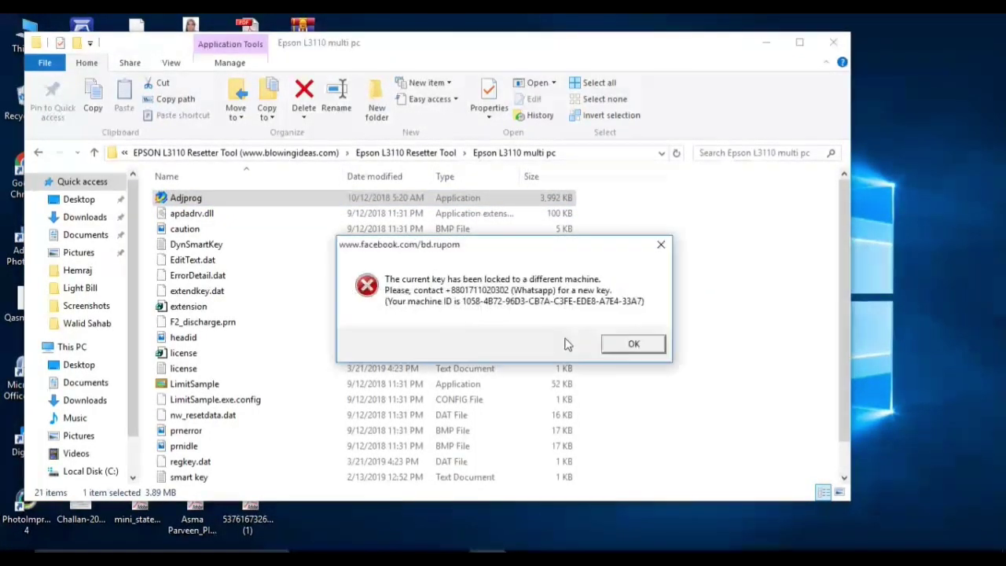
click(632, 344)
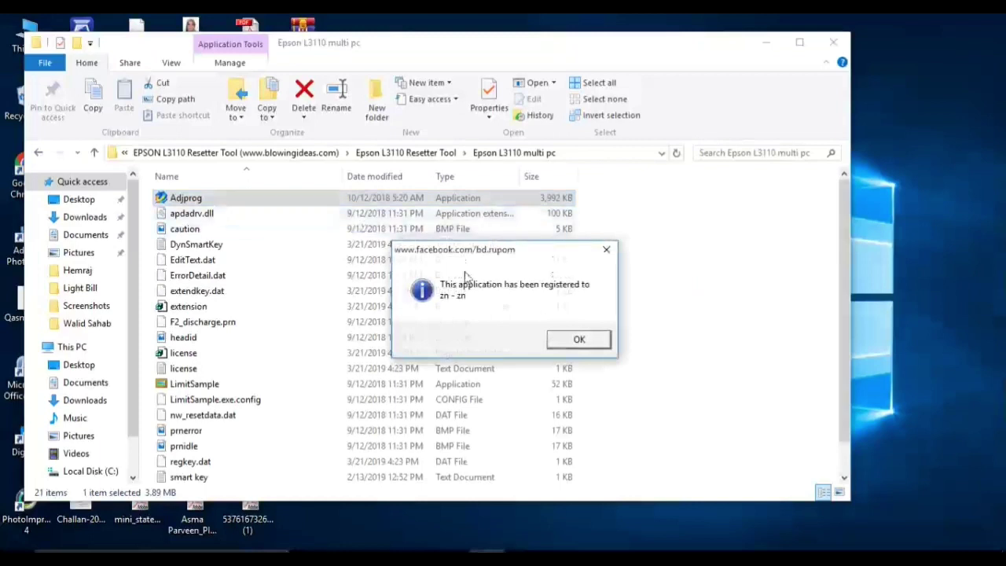
click(579, 341)
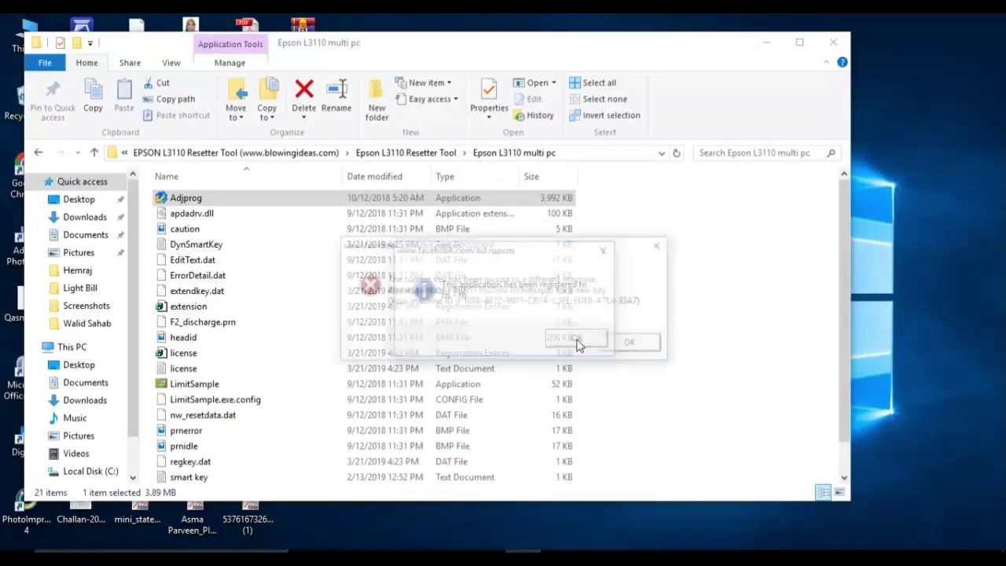
click(633, 344)
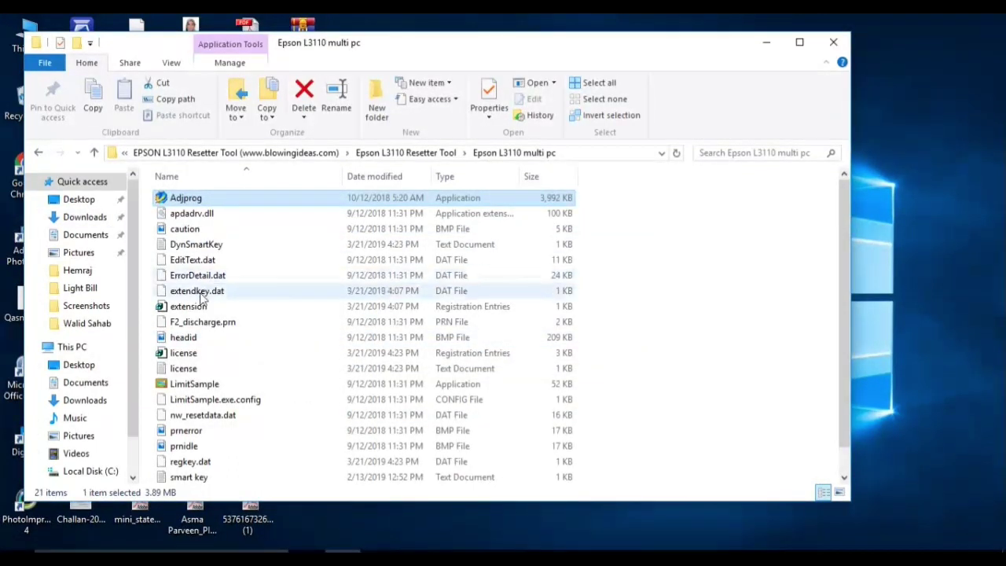
Delete the regkey.dat file from the Epson L3110 multi pc folder
scroll(224, 409, down, 1)
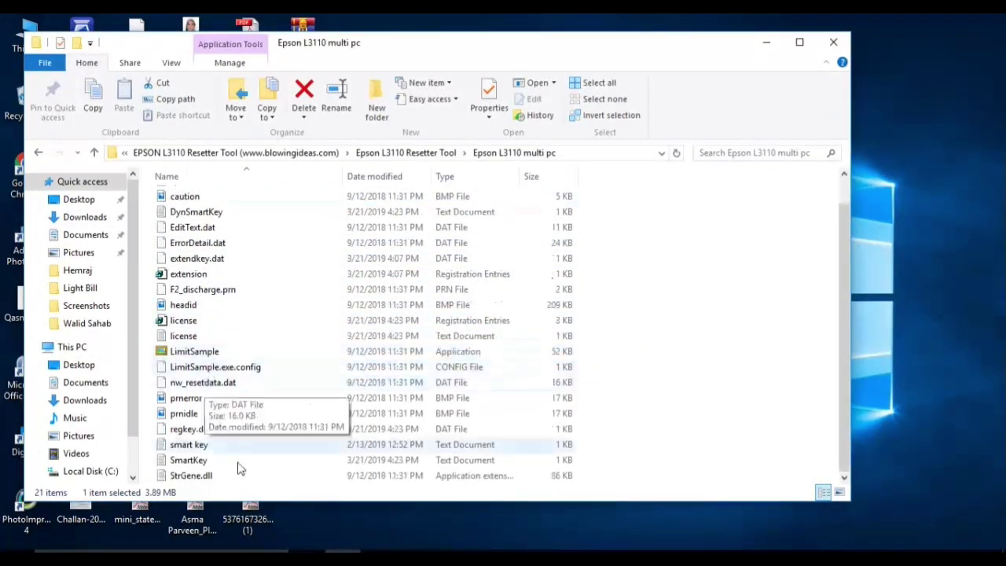
click(205, 433)
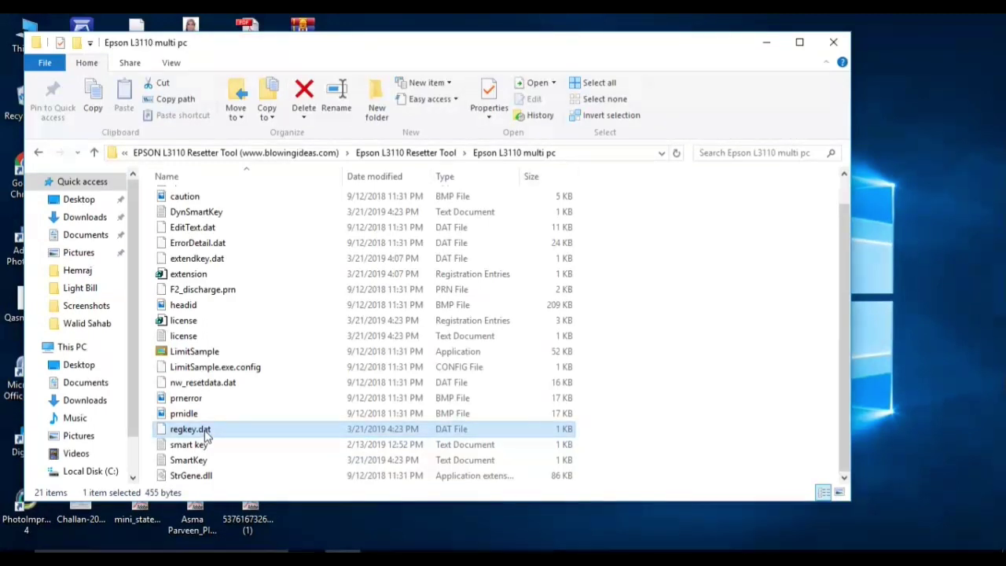
right_click(206, 433)
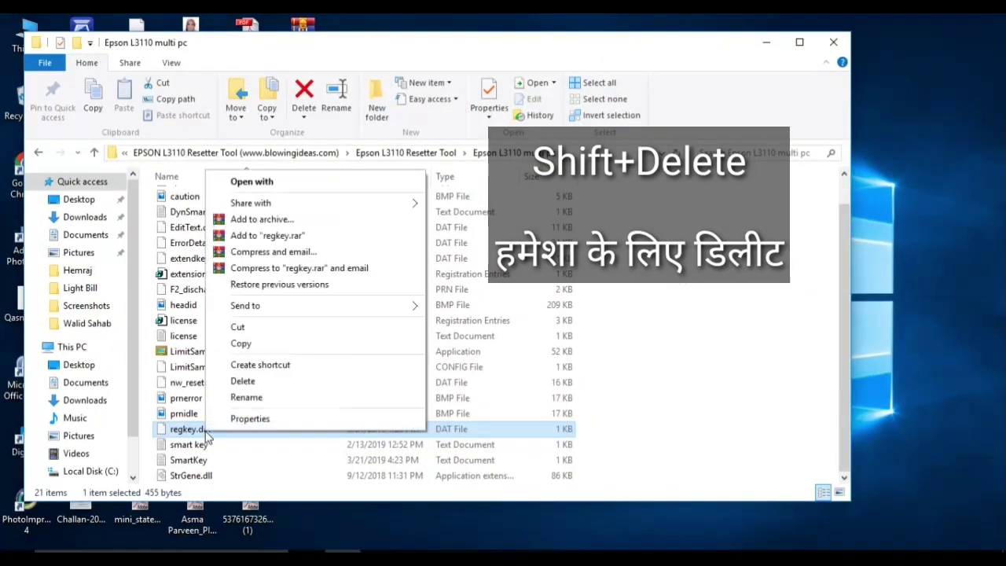
click(241, 383)
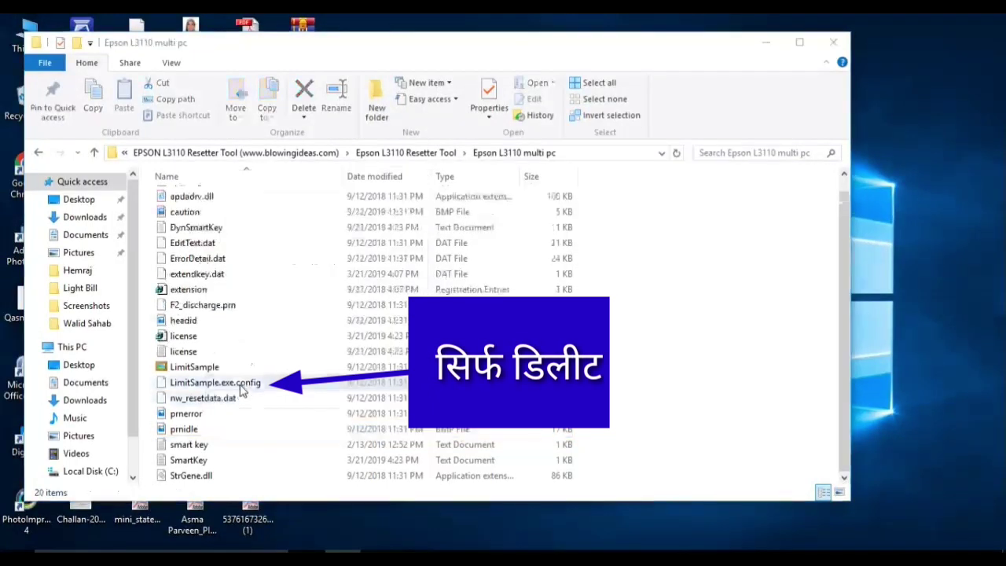
Run Adjprog to copy this computer's Hardware ID to the clipboard and dismiss the license notice
scroll(224, 402, up, 1)
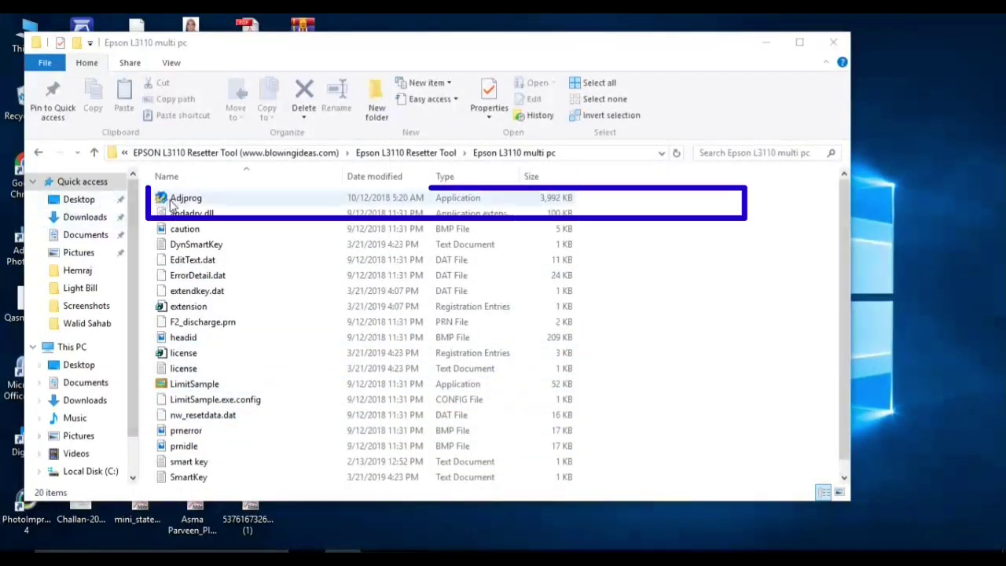
double_click(180, 202)
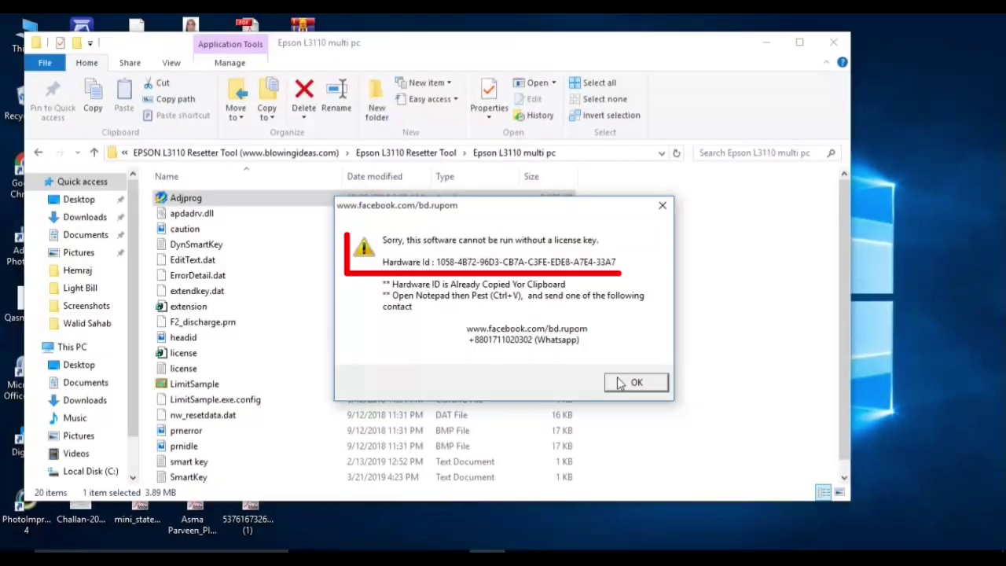
click(633, 383)
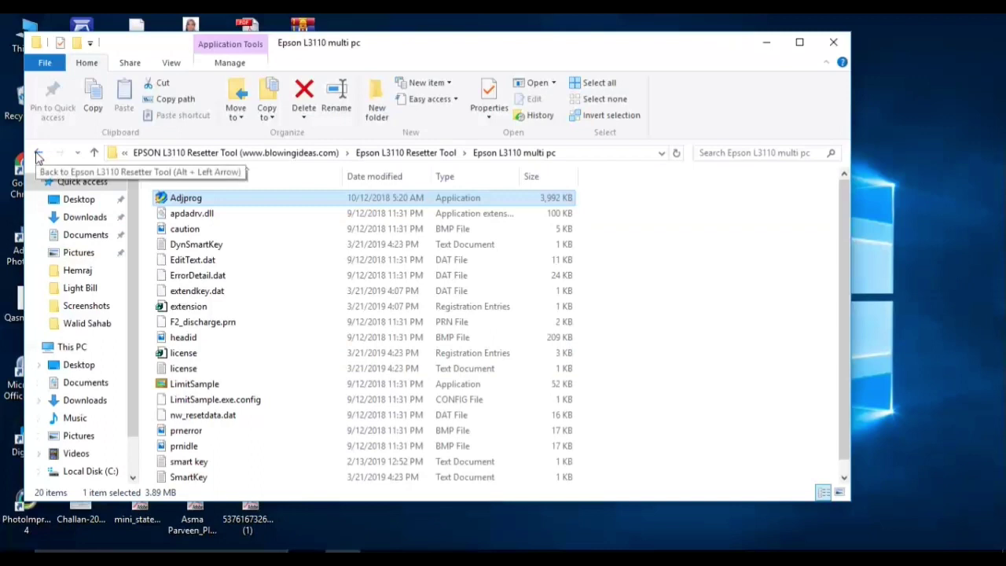
Return to the Epson L3110 Resetter Tool folder and open the inner Keygen folder
click(37, 155)
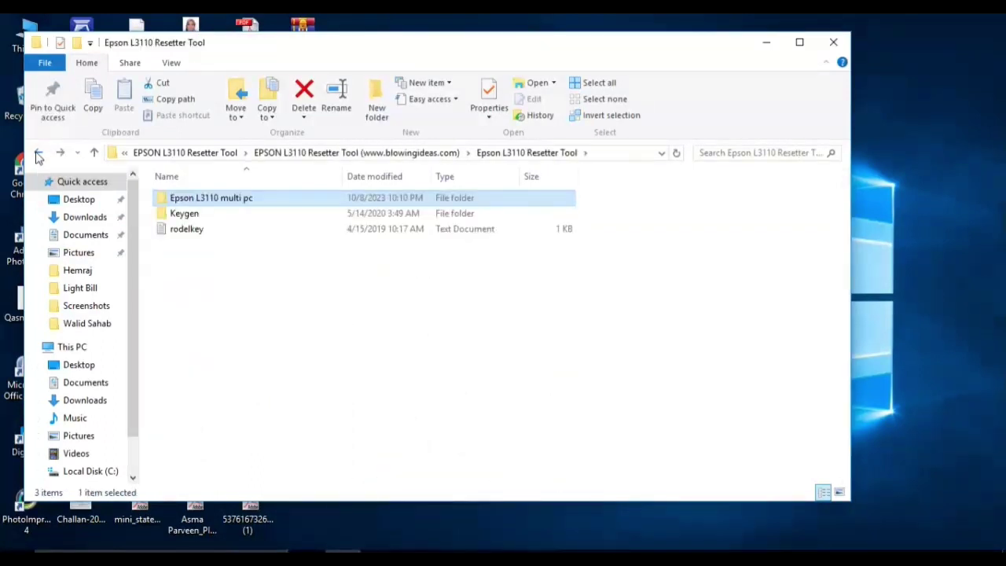
click(188, 213)
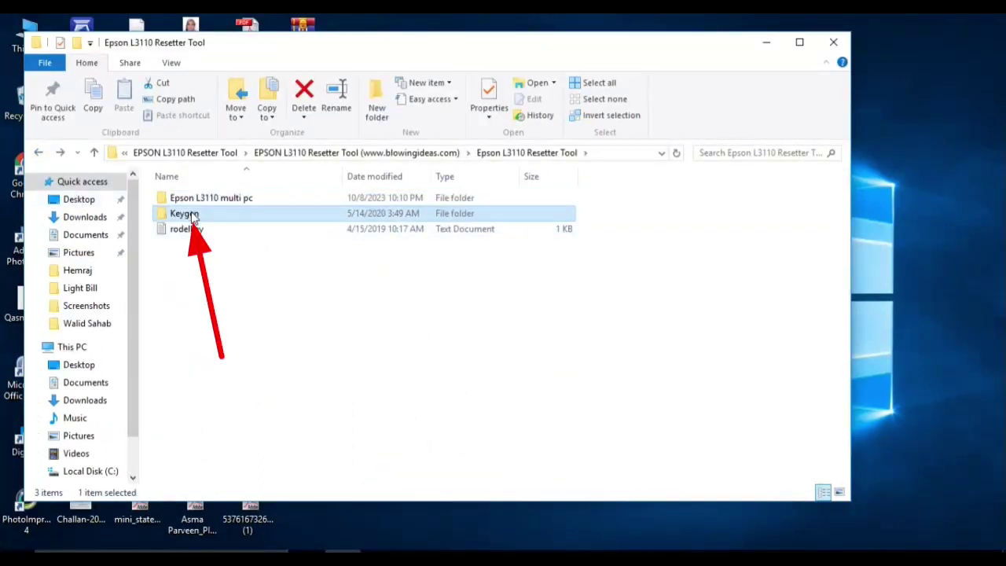
double_click(192, 215)
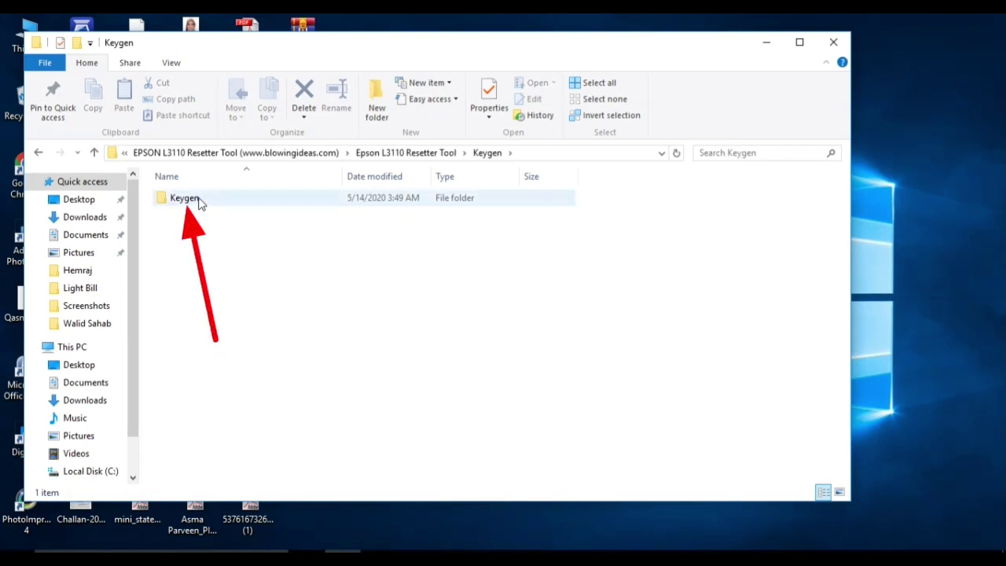
click(201, 204)
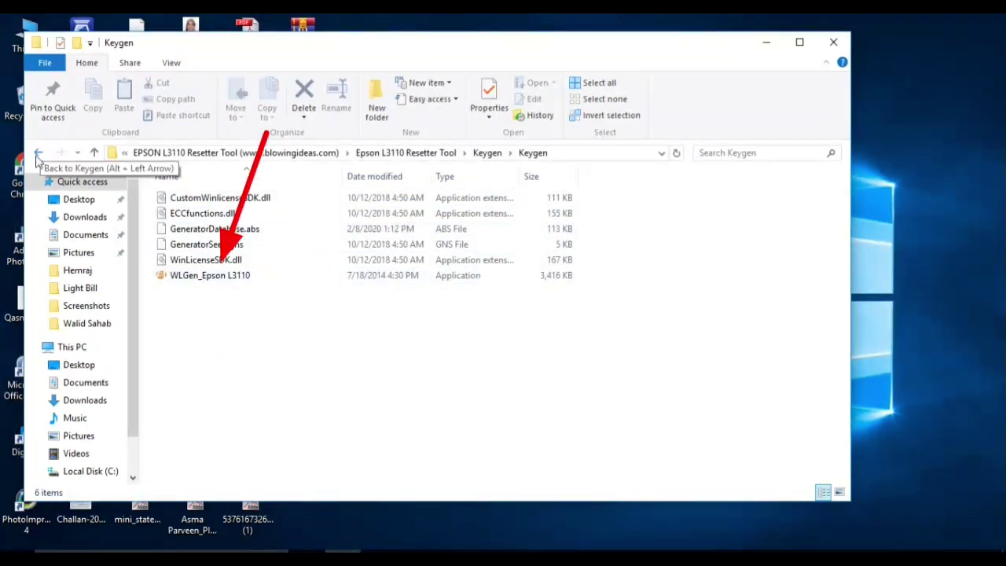
Run the WLGen_Epson L3110 key generator and open its License Manager
click(211, 285)
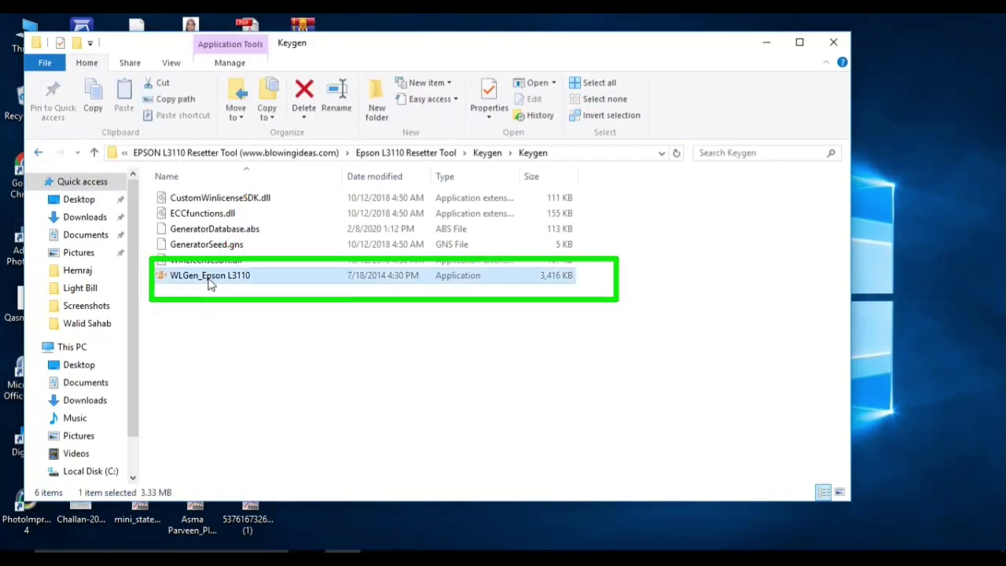
right_click(211, 284)
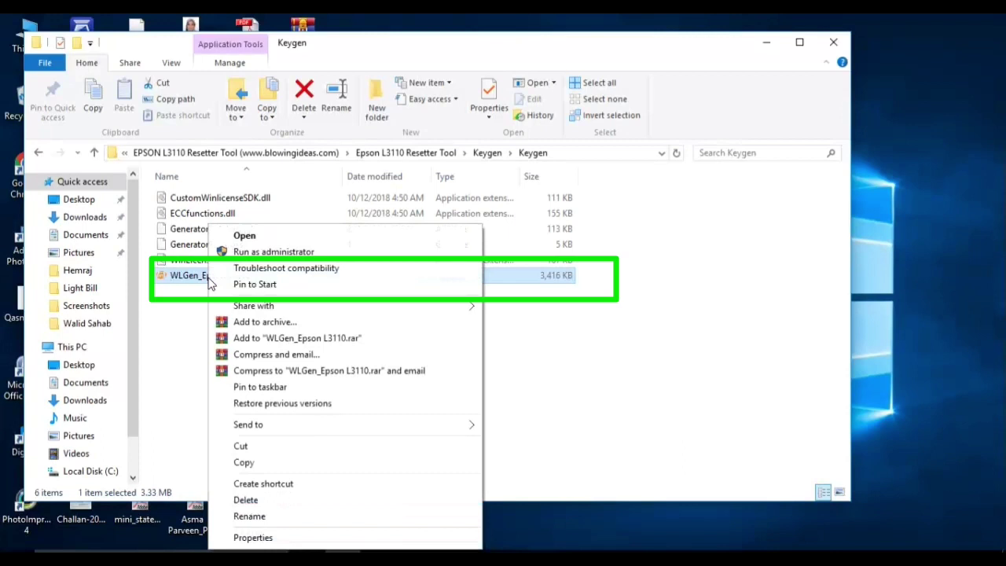
click(203, 282)
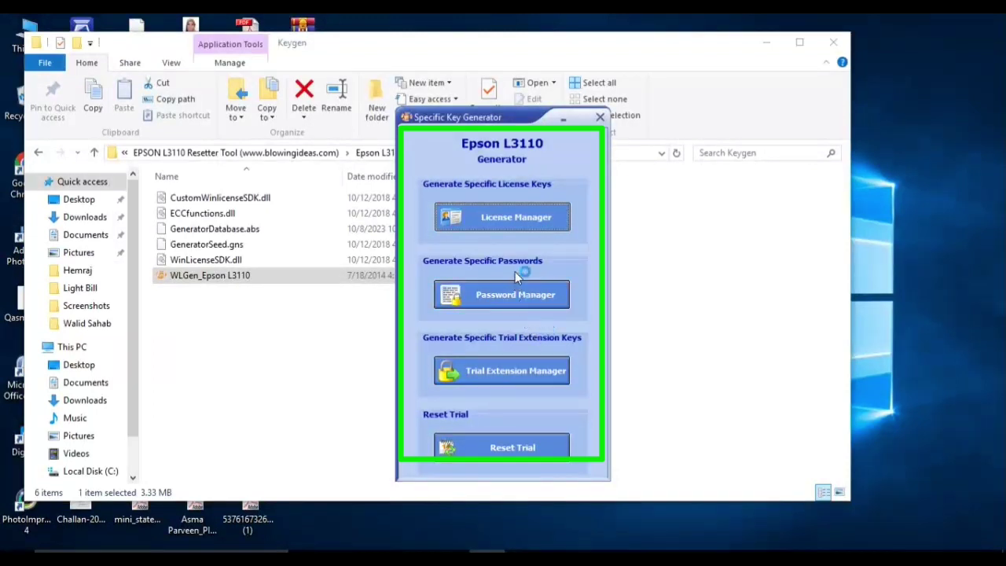
click(507, 223)
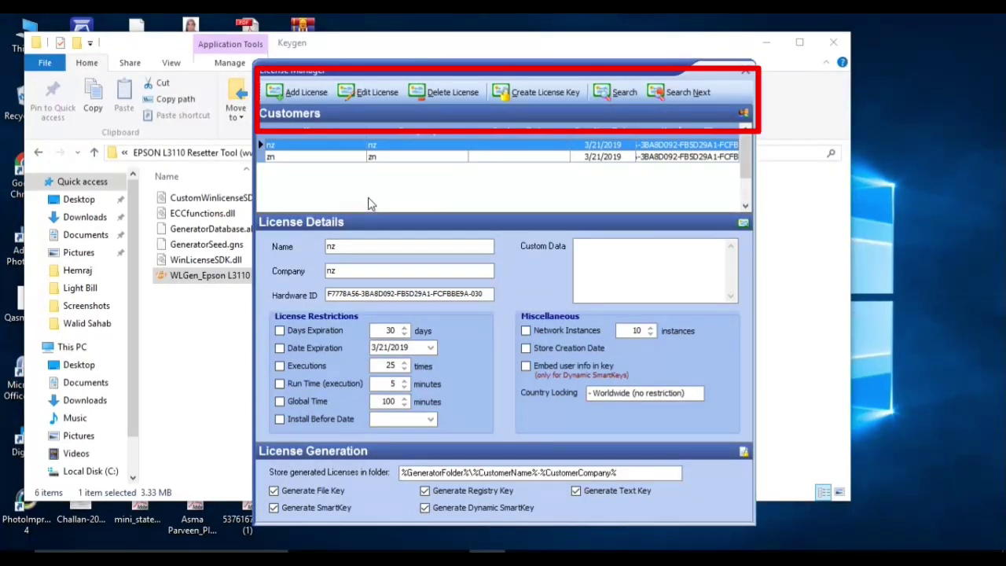
Add a new license with customer hjfyfuyjtf and company huihuuihu
click(298, 91)
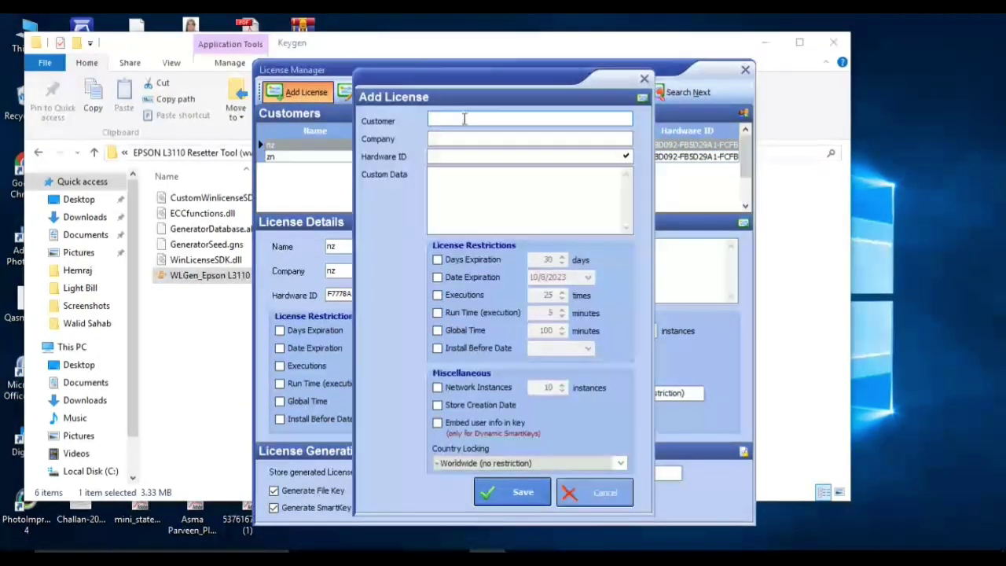
text(hjfyfuyjtf)
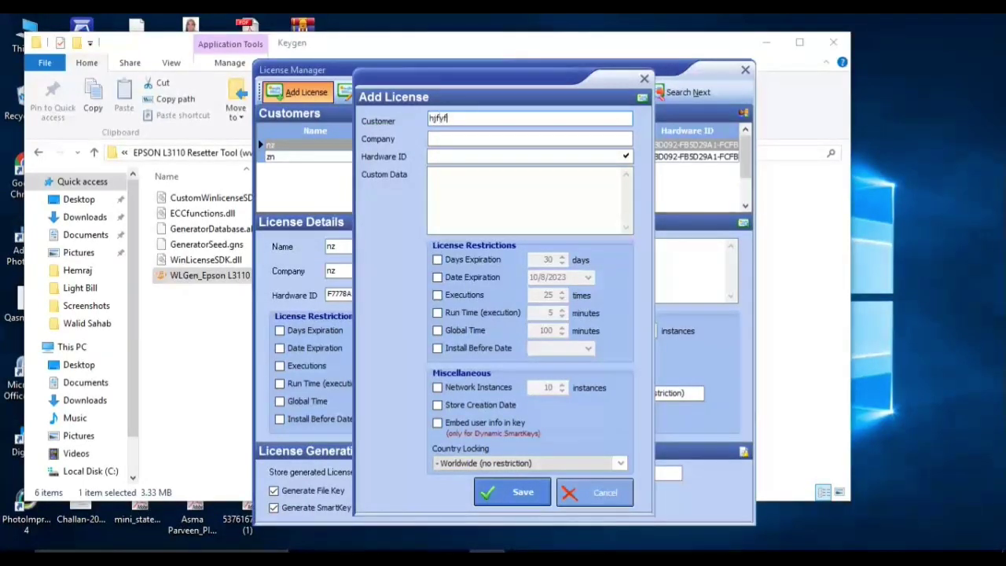
click(462, 139)
text(huihuuihu)
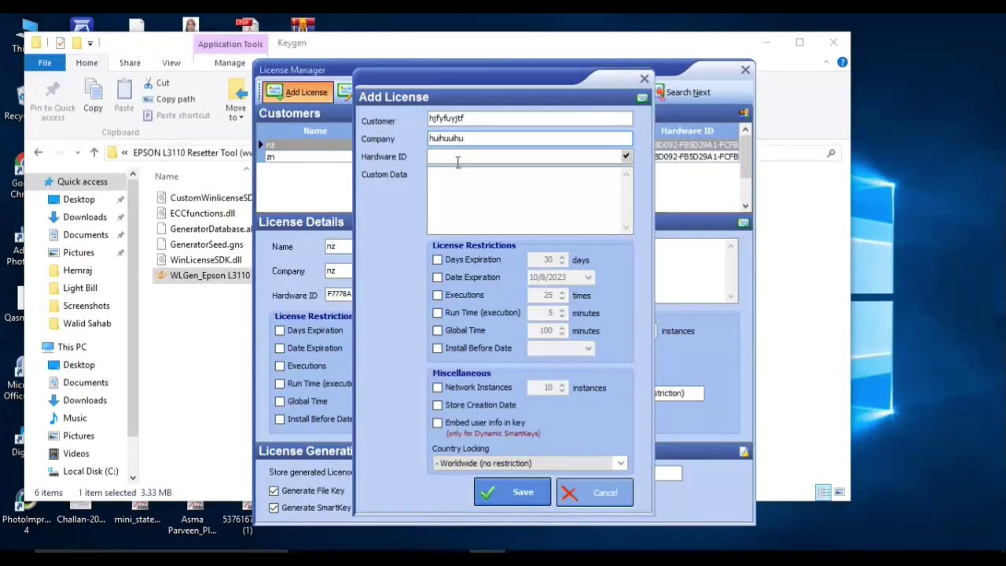
Paste this computer's copied Hardware ID into the new license, check its validity and save the license
click(457, 158)
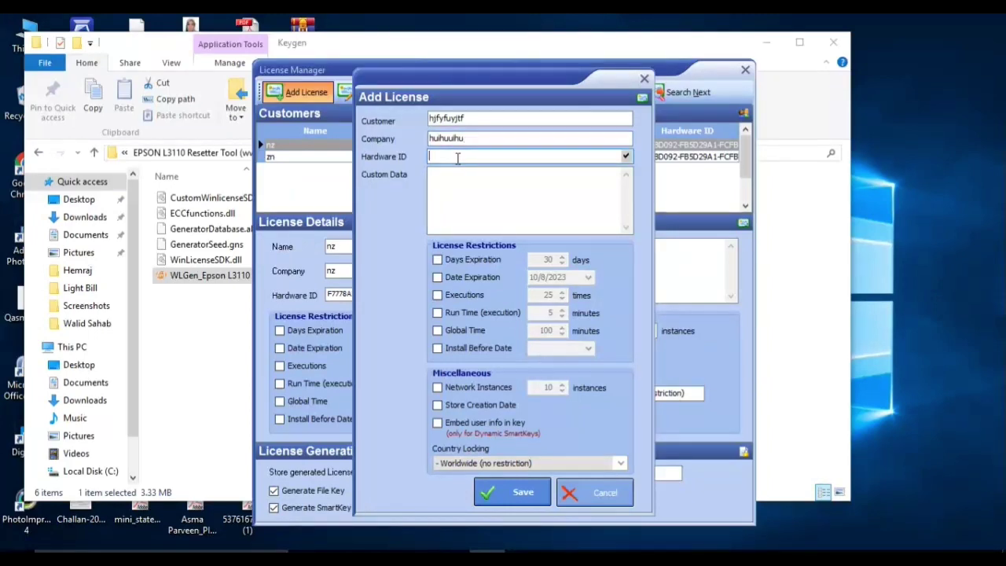
right_click(458, 158)
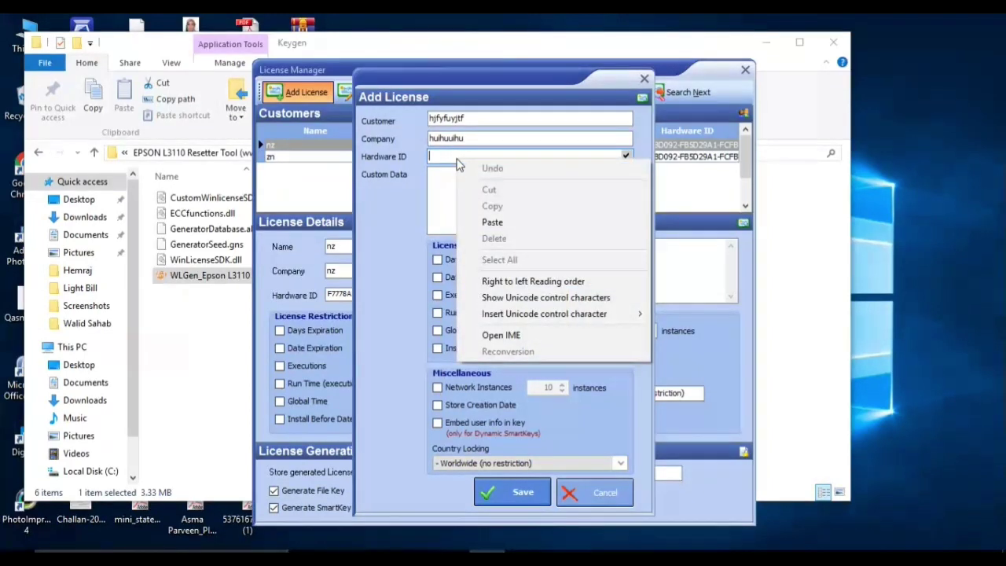
click(492, 222)
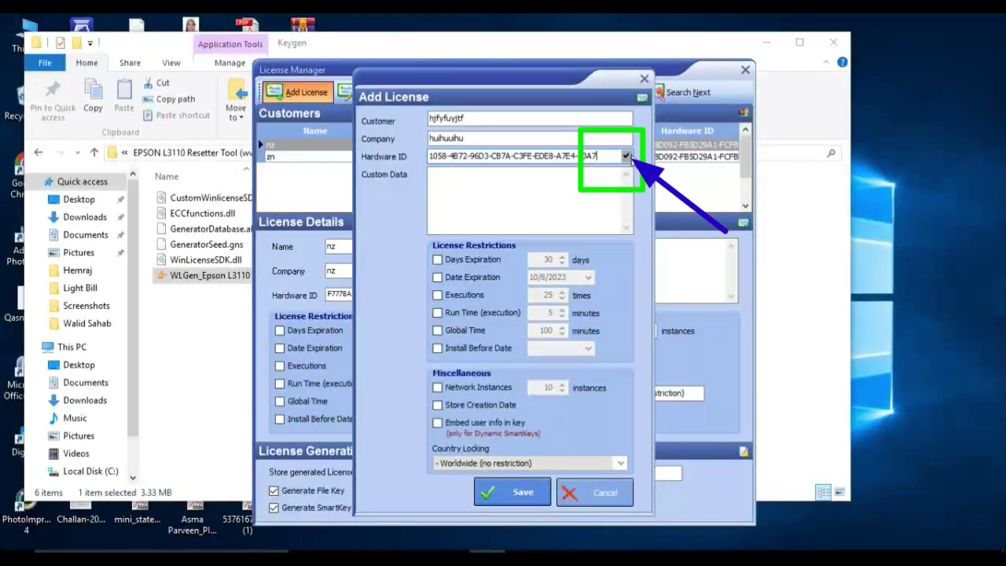
click(627, 157)
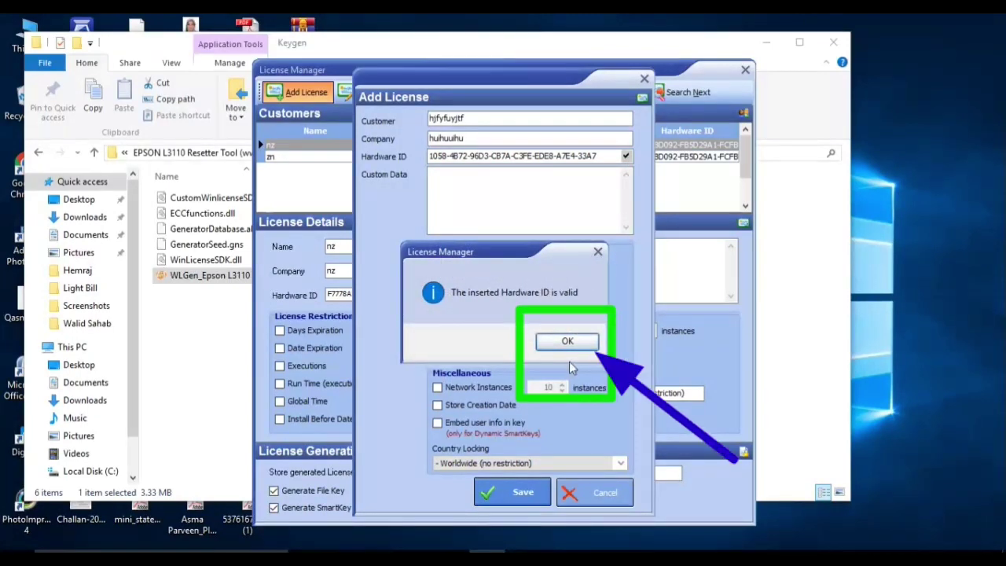
click(573, 341)
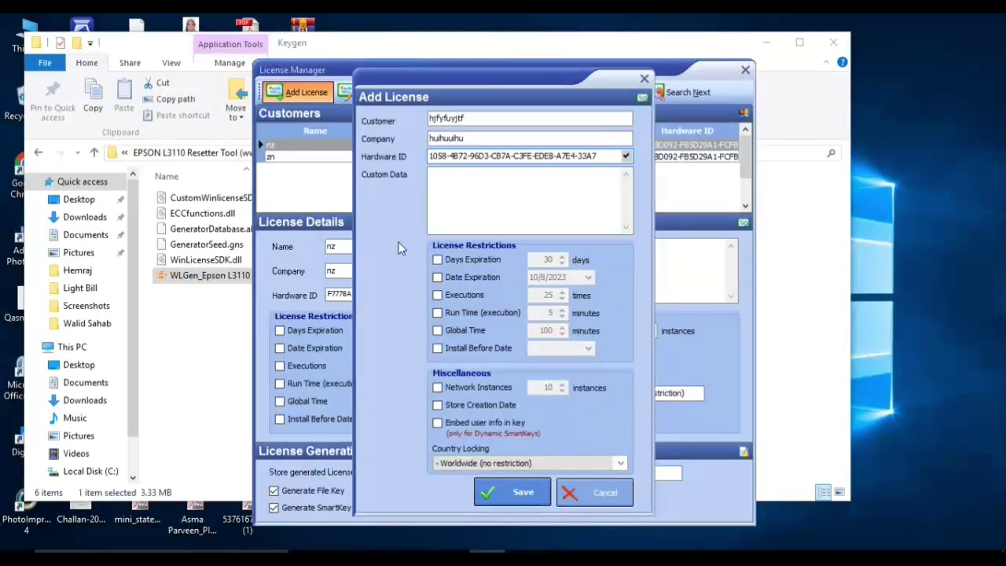
click(514, 495)
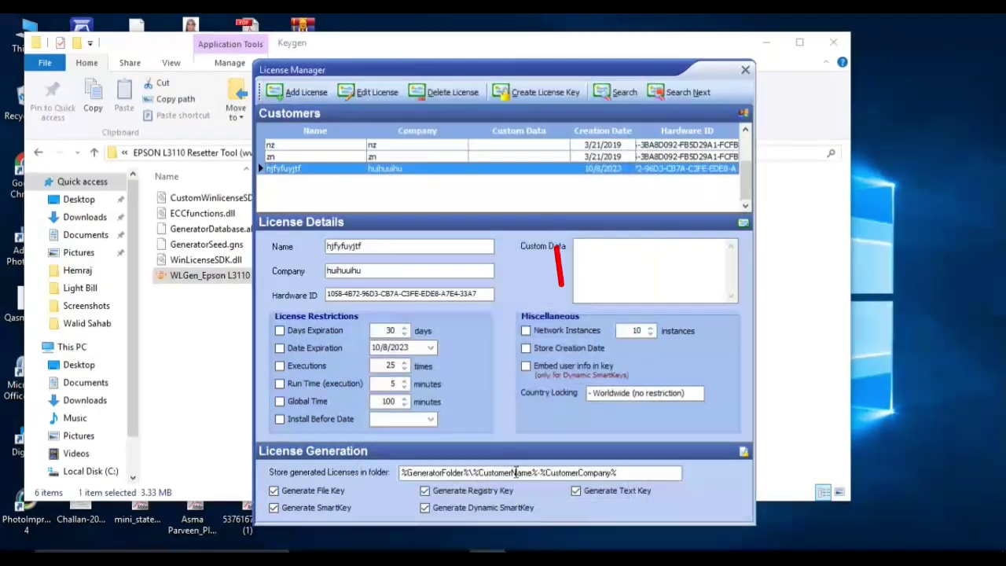
Create the license key for the hjfyfuyjtf entry, and close the key generator and the Keygen folder window
click(545, 95)
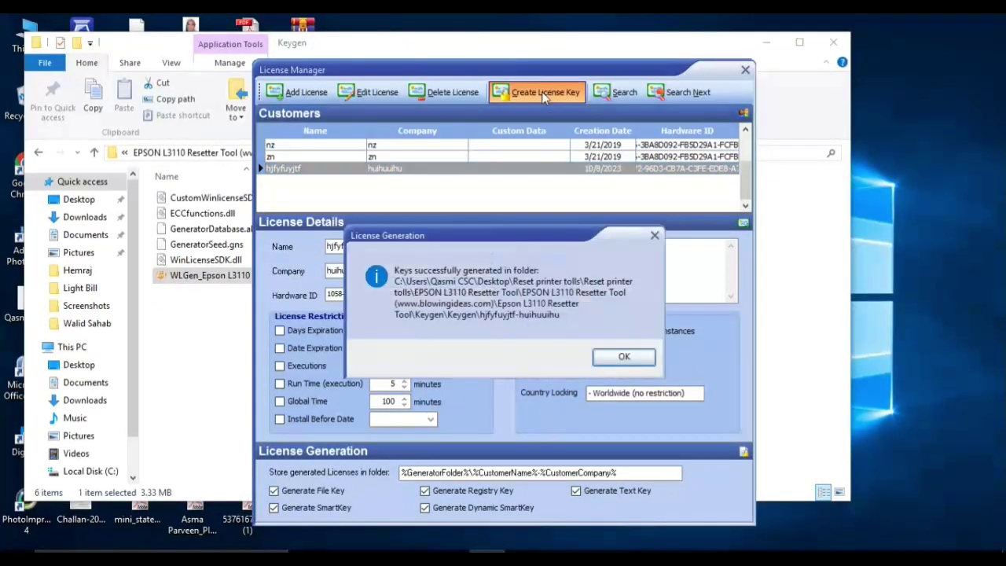
click(624, 356)
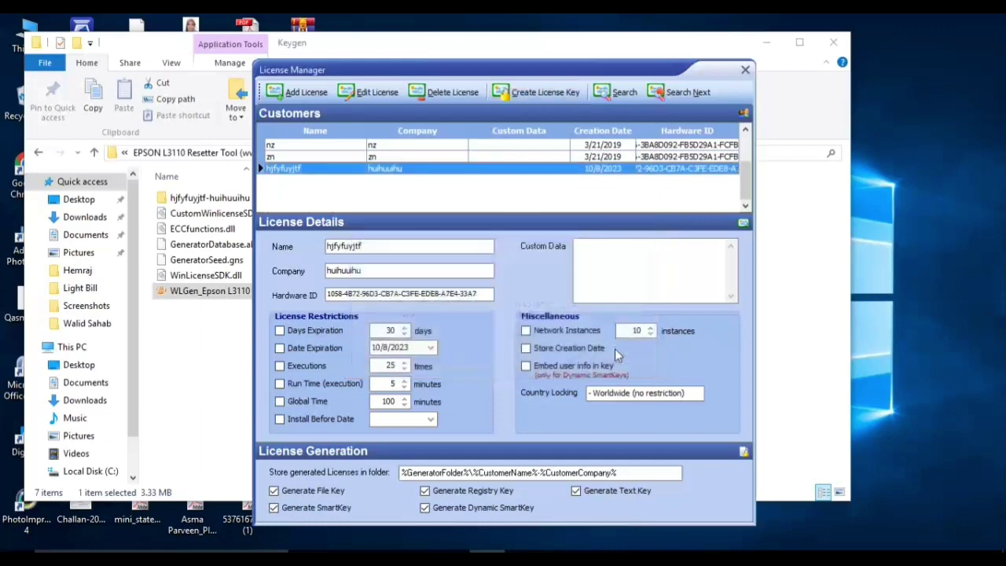
click(745, 70)
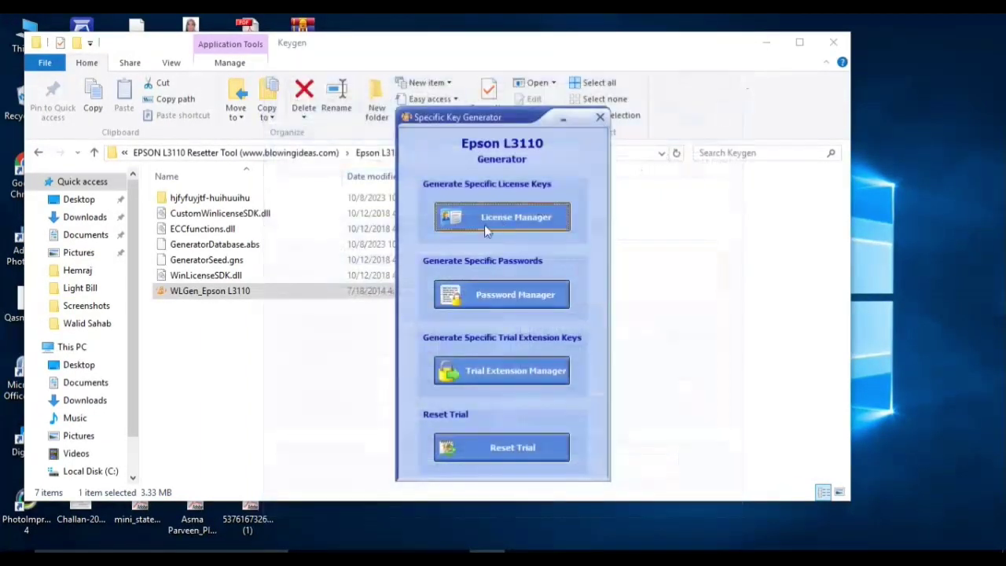
click(600, 117)
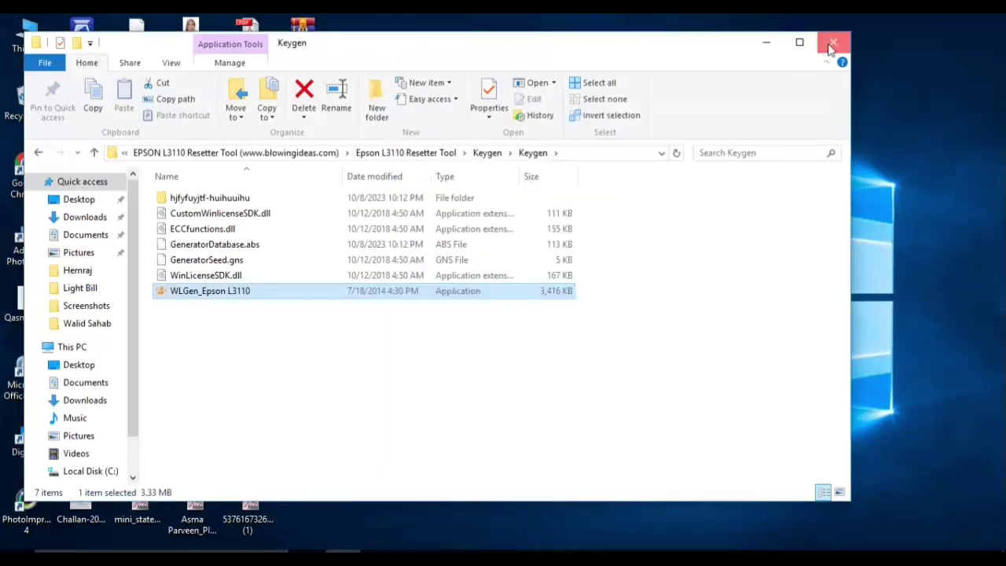
click(831, 49)
right_click(450, 64)
click(483, 100)
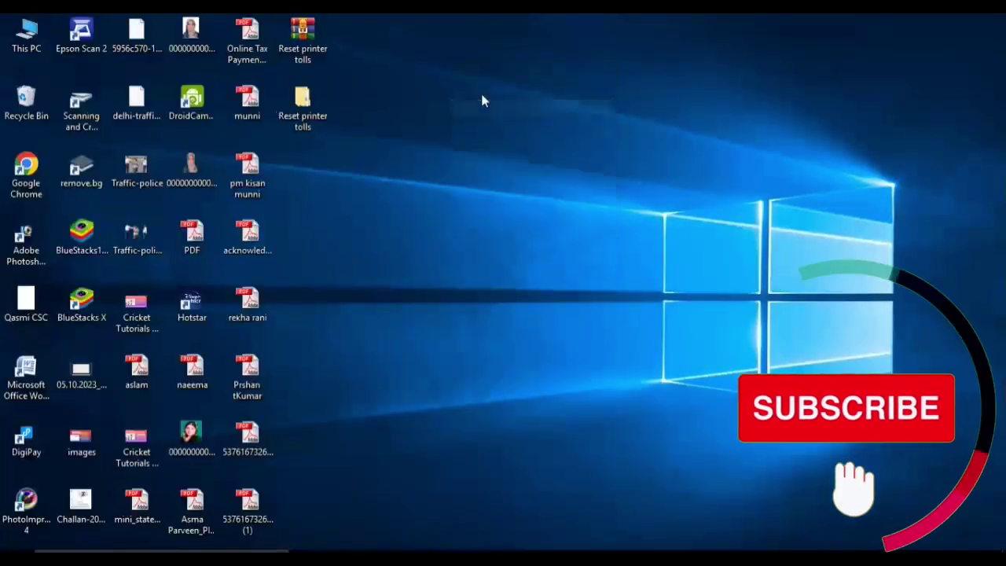
right_click(481, 95)
click(498, 138)
right_click(474, 97)
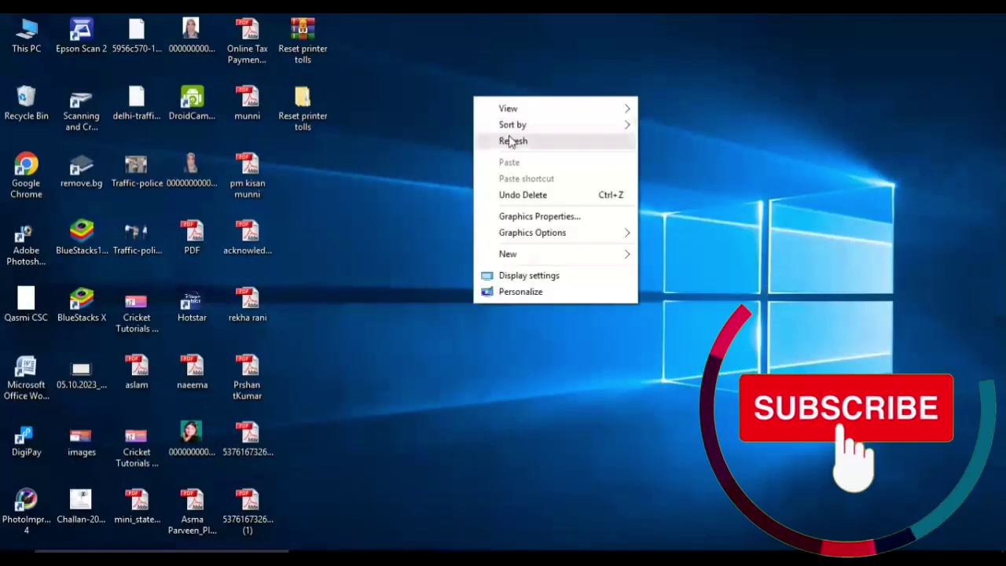
click(509, 140)
right_click(456, 81)
click(504, 128)
right_click(492, 84)
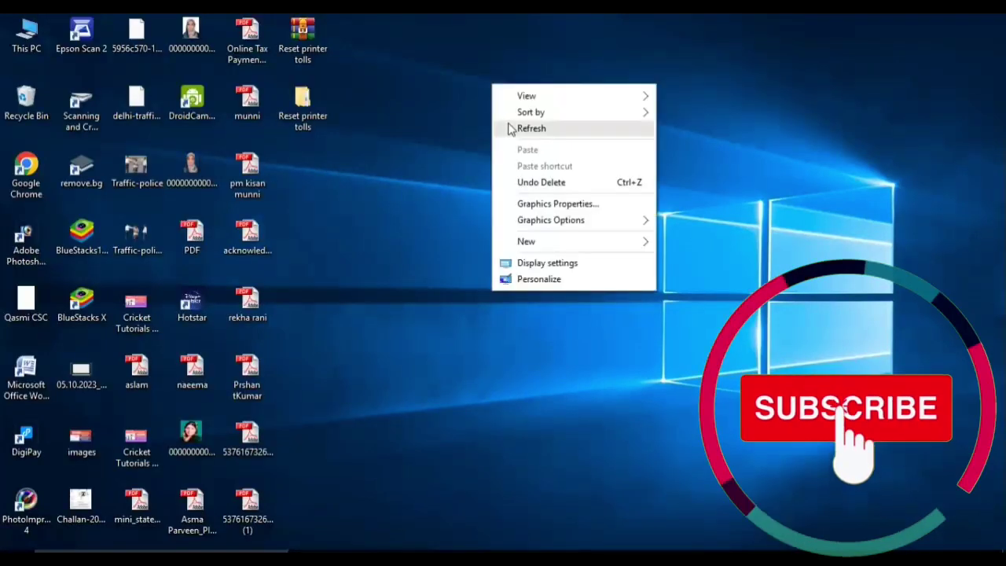
click(510, 128)
Open the desktop folder Reset printer tolls and go down through Epson L3110 Resetter Tool to the inner Keygen folder
double_click(314, 108)
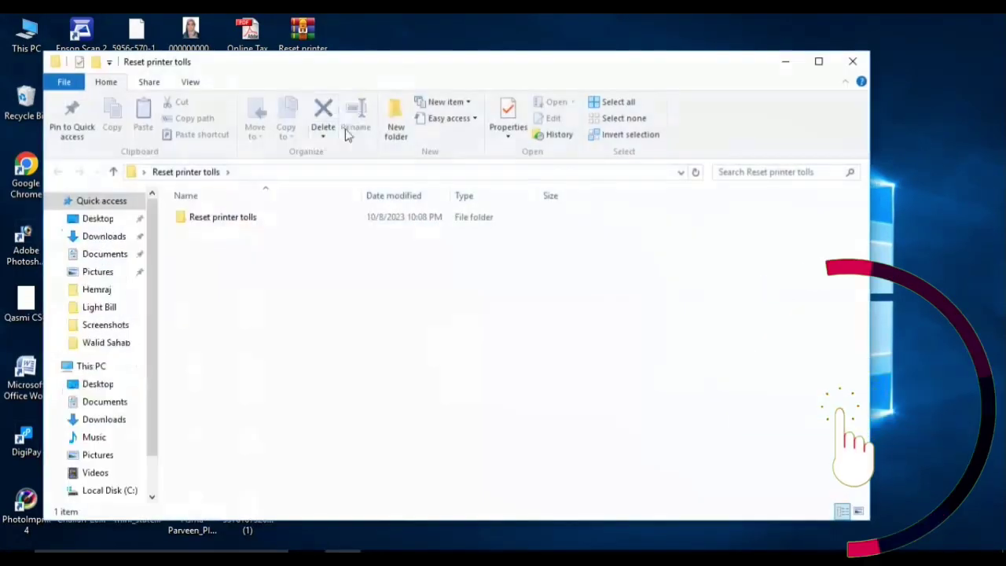
double_click(244, 220)
double_click(245, 220)
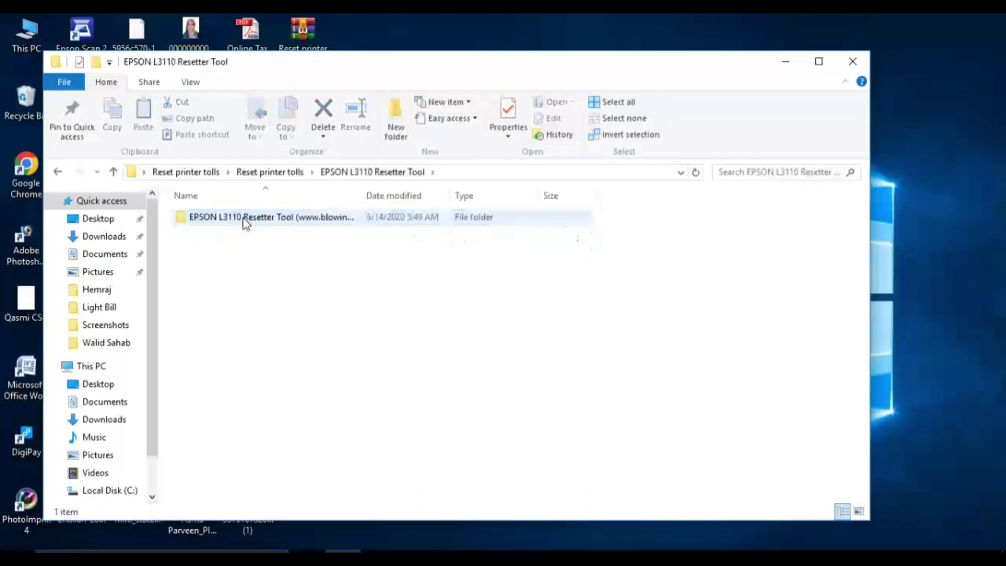
double_click(245, 219)
double_click(244, 220)
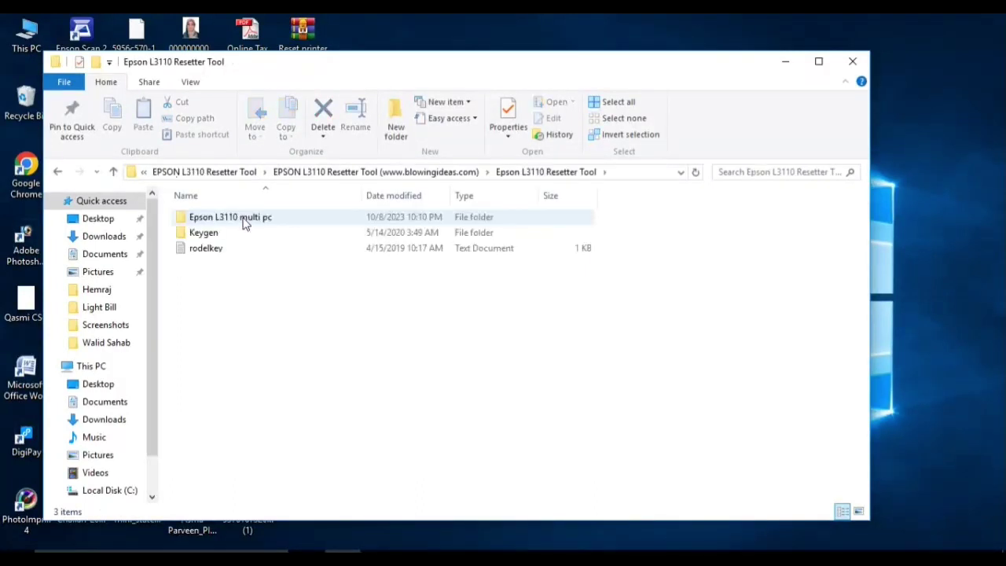
double_click(243, 221)
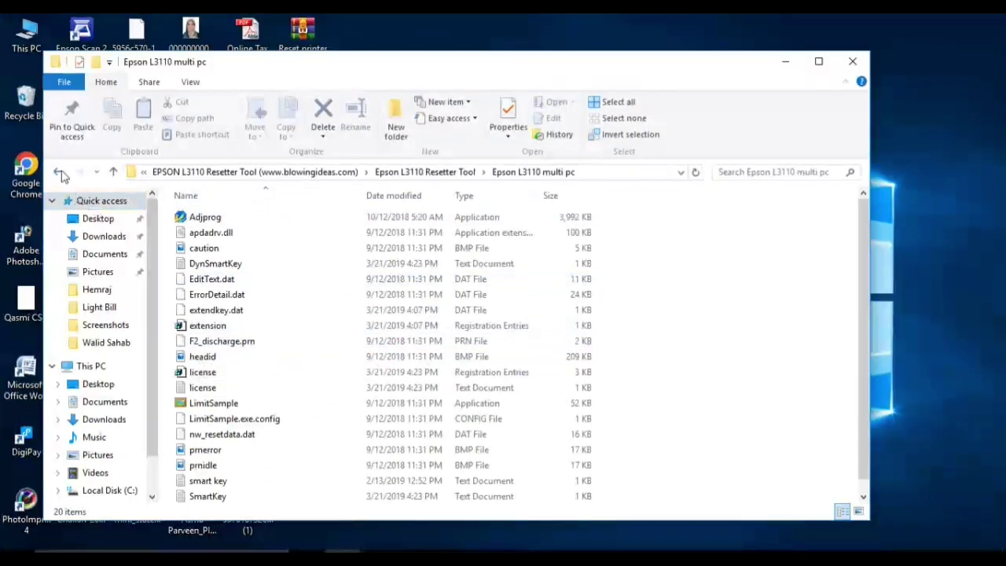
click(60, 172)
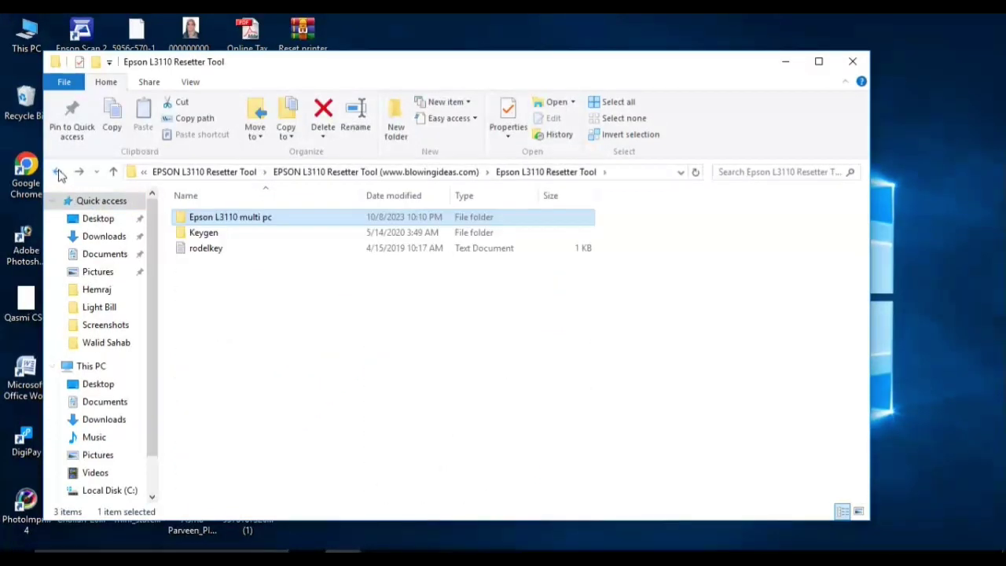
double_click(200, 233)
click(202, 220)
double_click(203, 220)
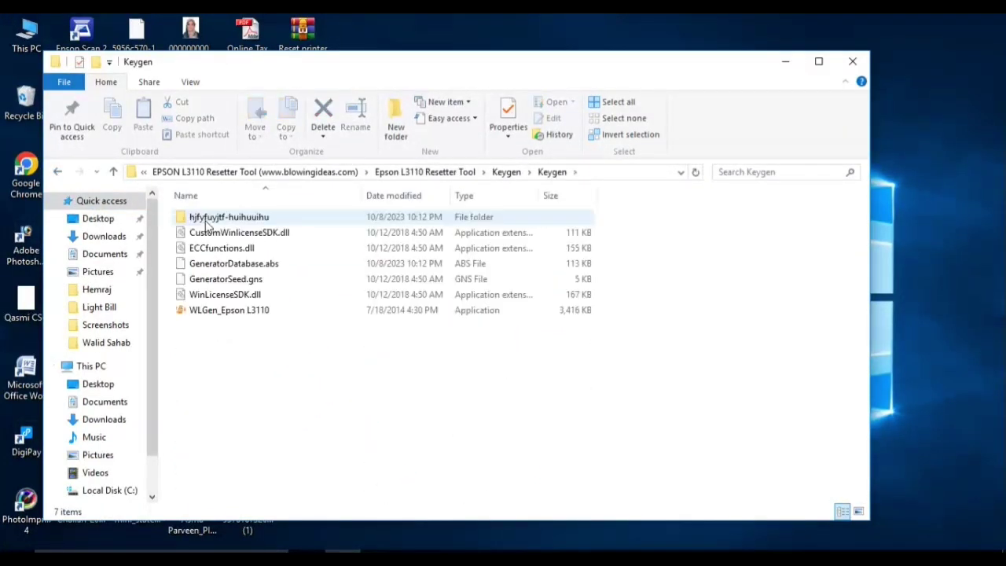
Copy the generated hjfyfuyjtf-huihuuihu license folder from the inner Keygen folder
click(209, 222)
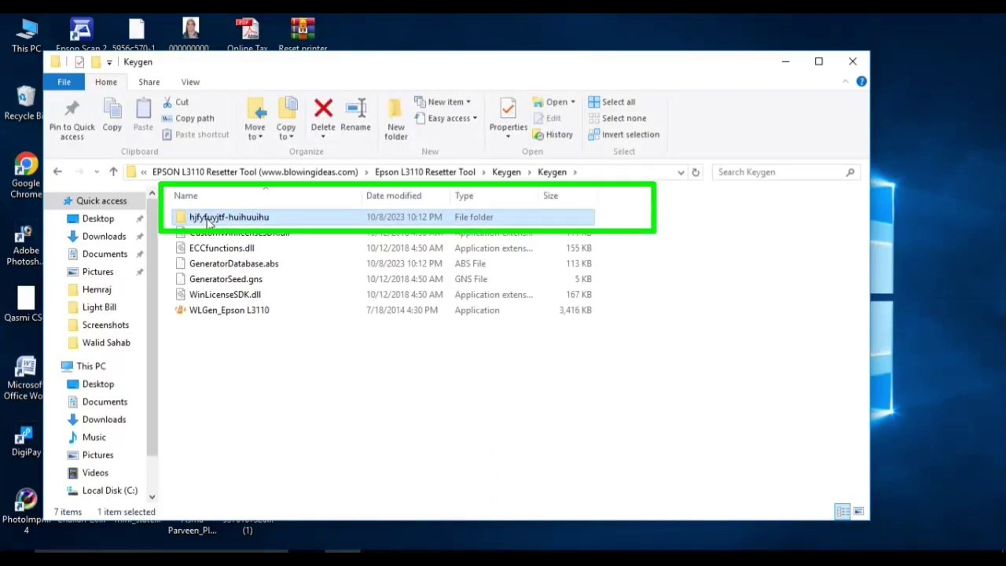
key(ctrl+c)
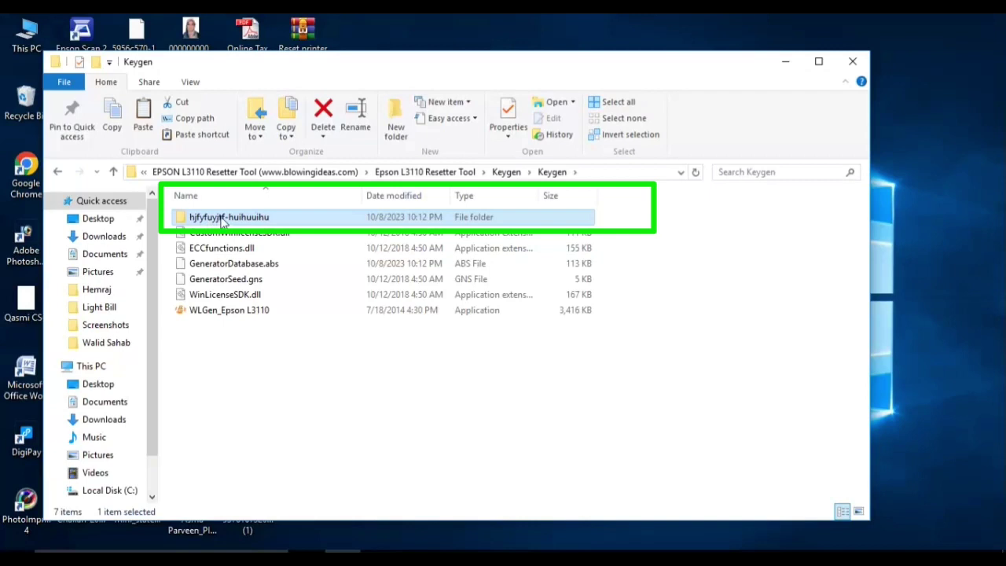
right_click(221, 220)
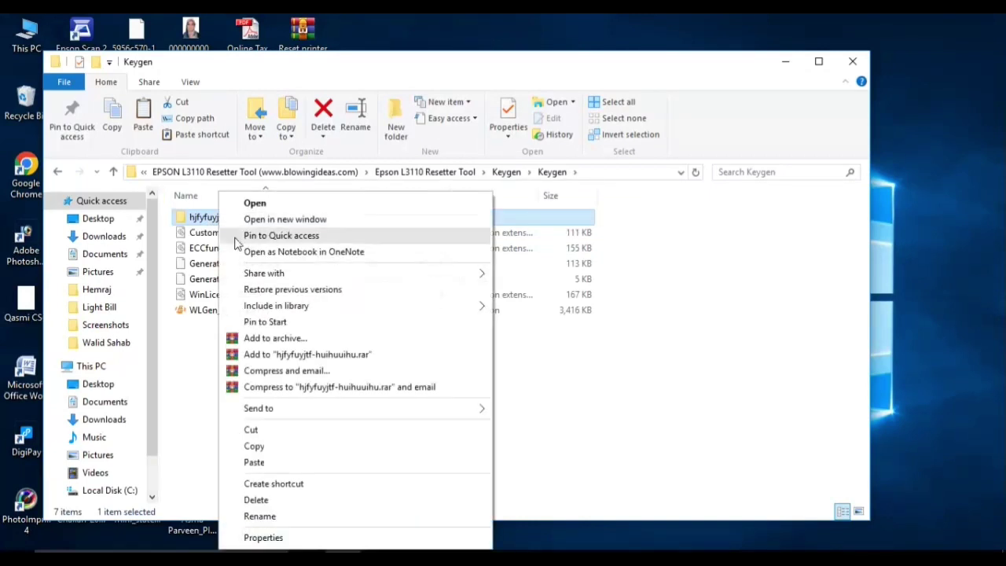
click(303, 445)
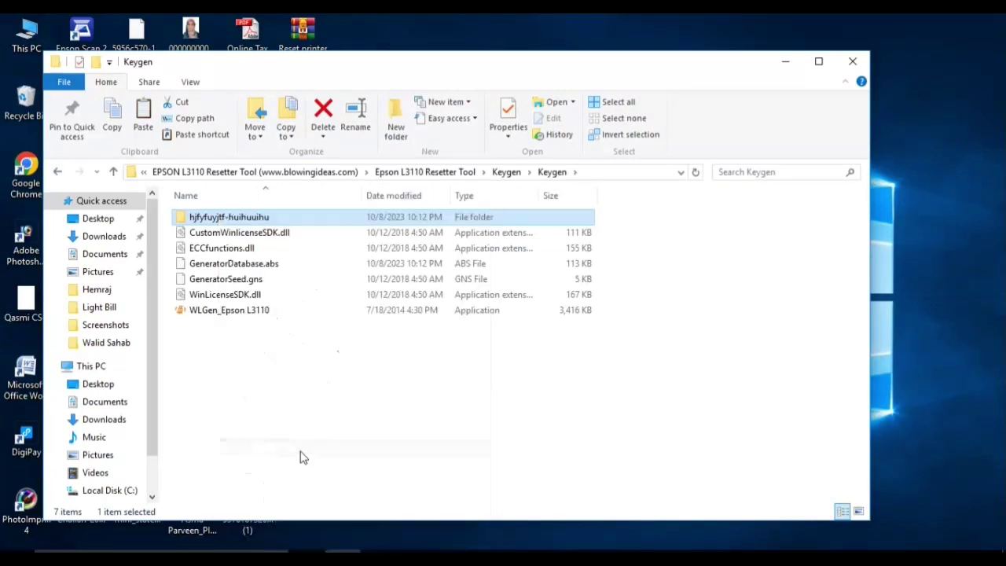
Paste the copied hjfyfuyjtf-huihuuihu folder into the Epson L3110 multi pc folder
click(57, 172)
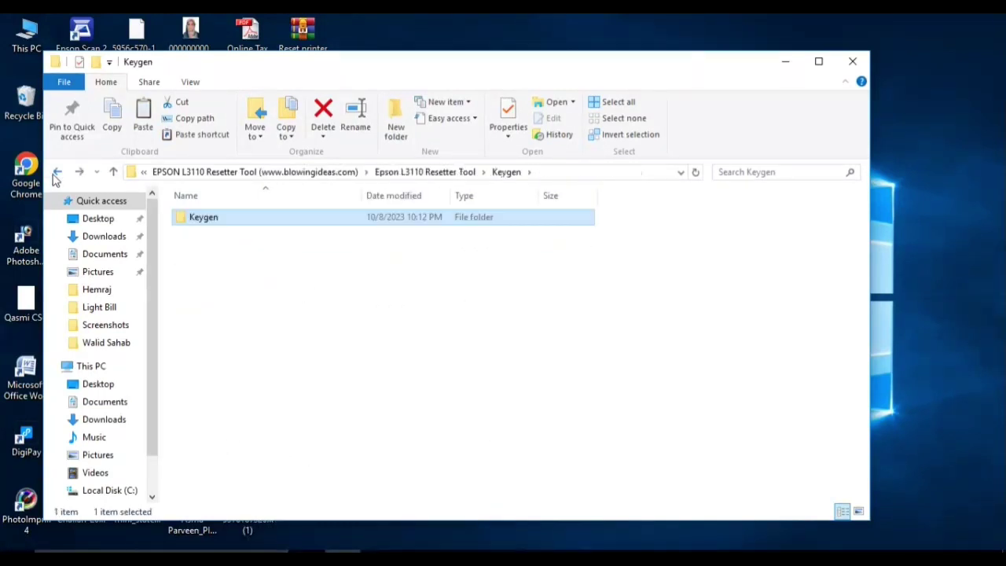
click(57, 172)
click(202, 222)
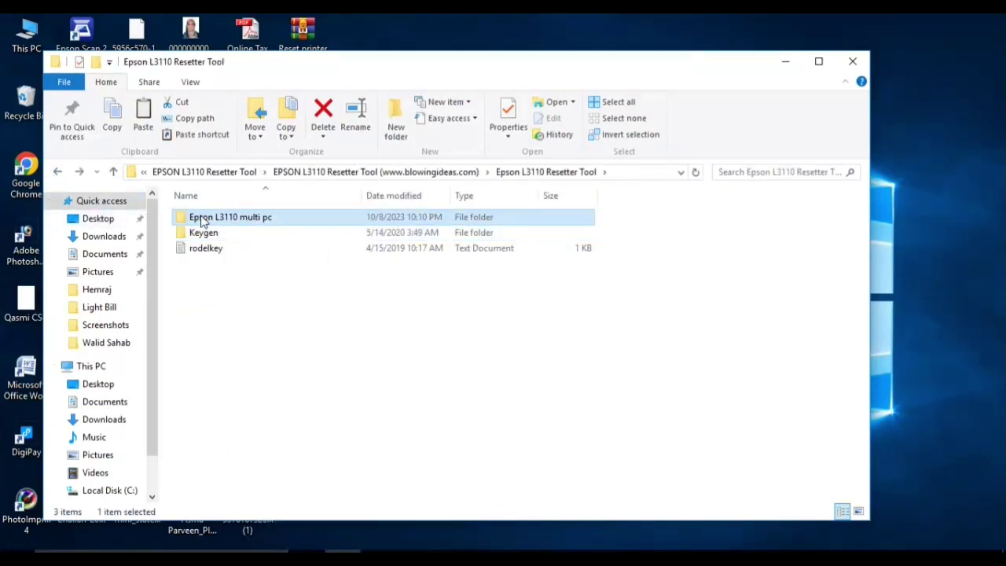
double_click(203, 221)
scroll(670, 301, down, 1)
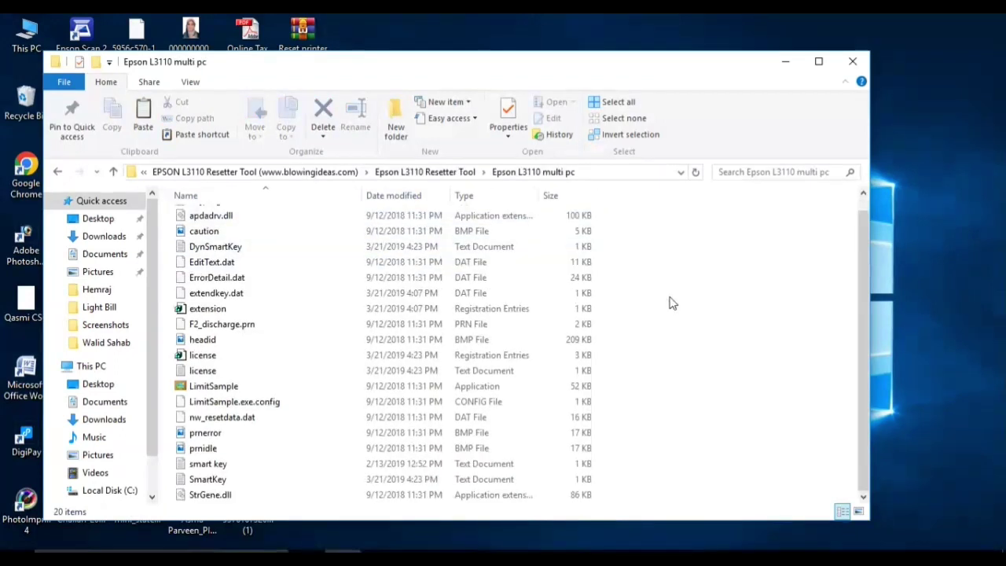
right_click(675, 284)
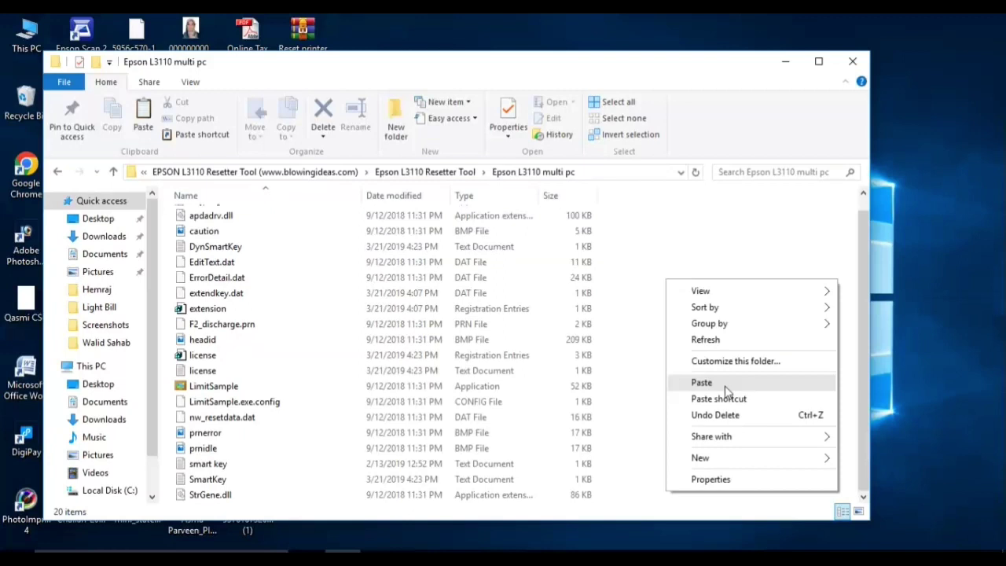
click(726, 383)
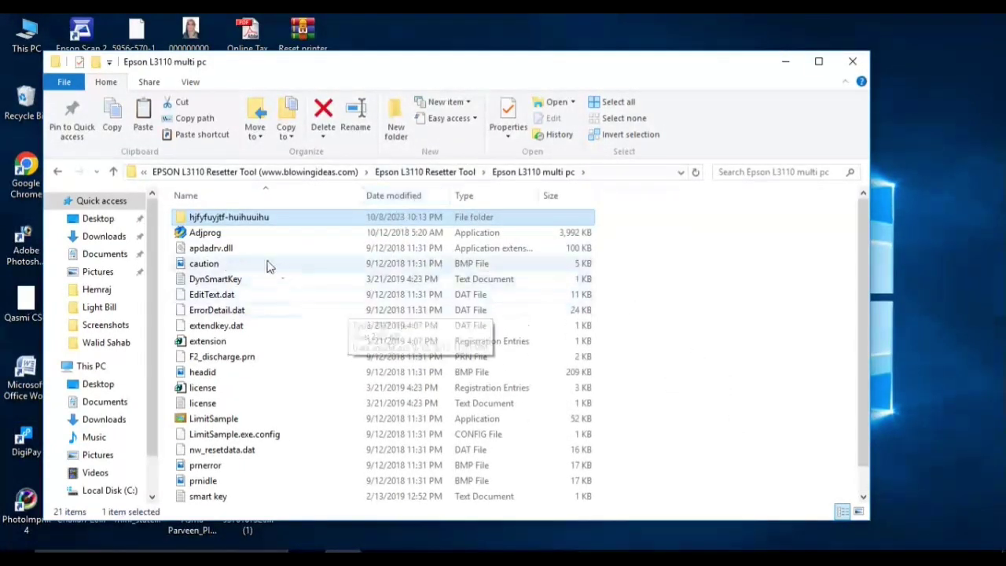
Close the Epson L3110 multi pc window and refresh the desktop
click(852, 66)
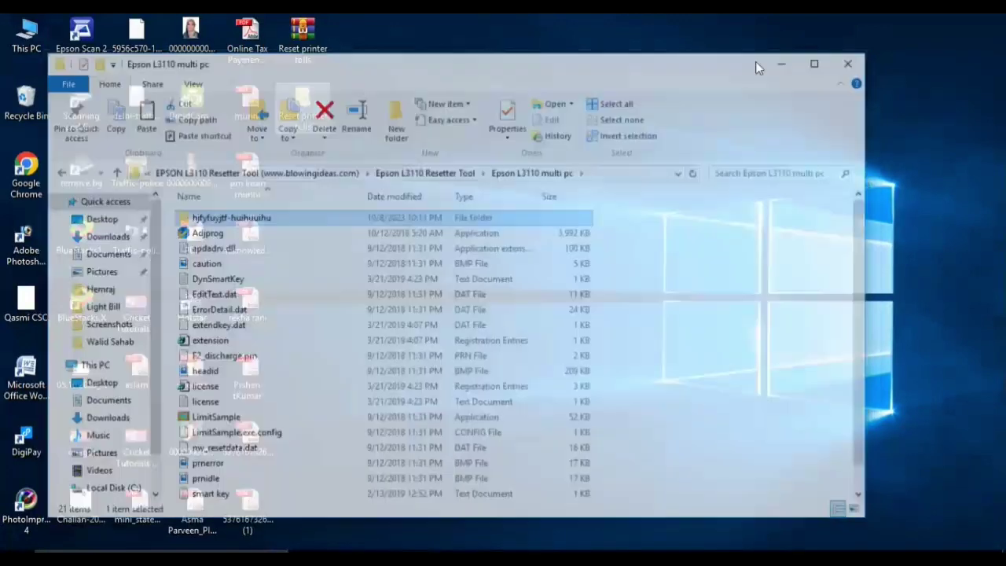
right_click(591, 24)
click(628, 66)
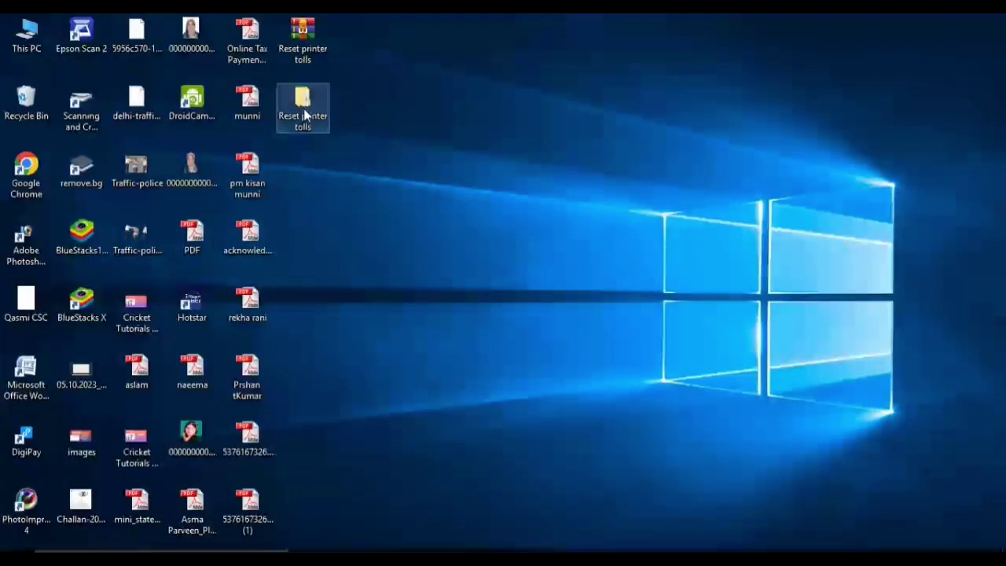
Reopen the Epson L3110 multi pc folder from the desktop folder Reset printer tolls, and try to run Adjprog
double_click(303, 106)
double_click(270, 238)
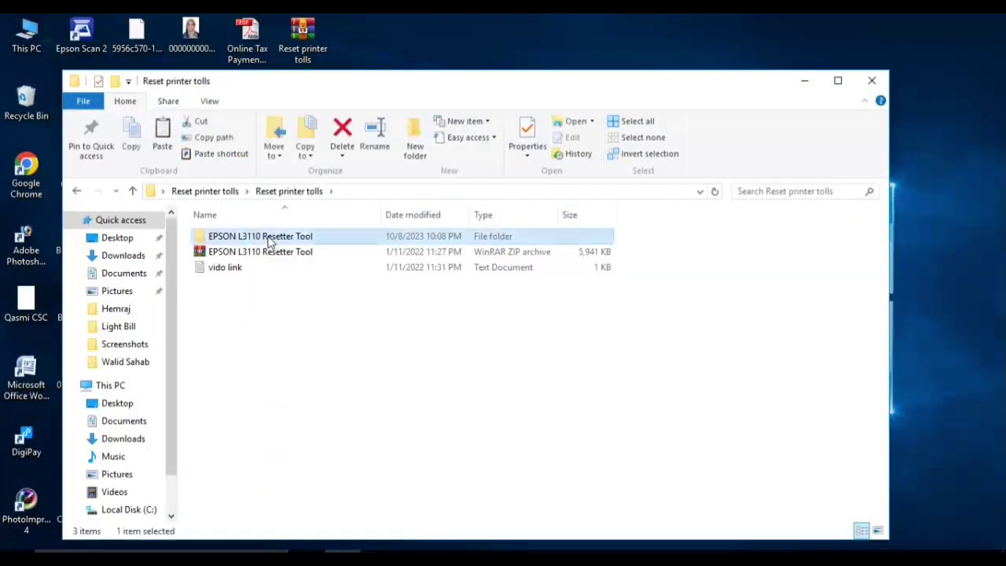
double_click(267, 238)
double_click(268, 237)
double_click(278, 238)
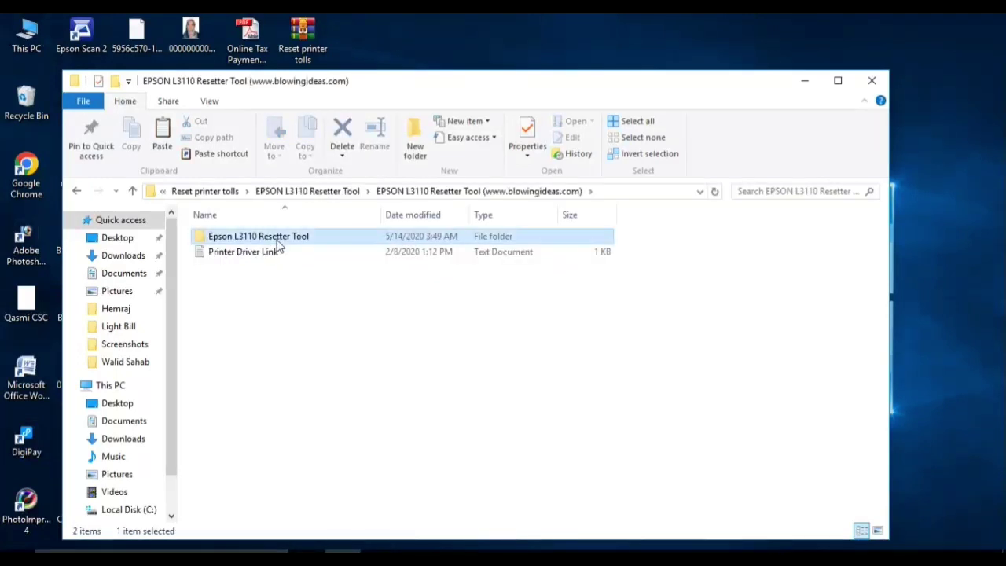
double_click(277, 238)
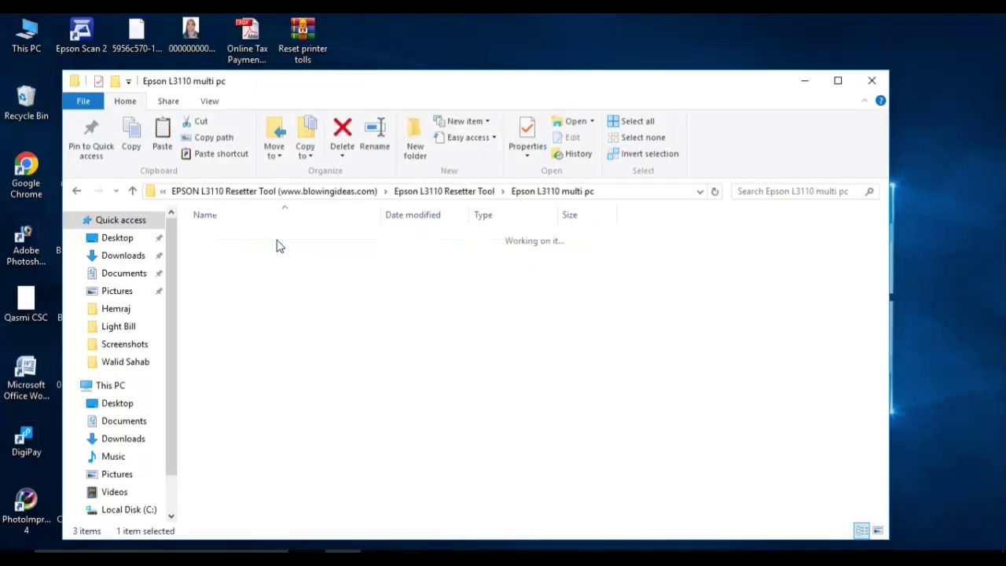
double_click(262, 253)
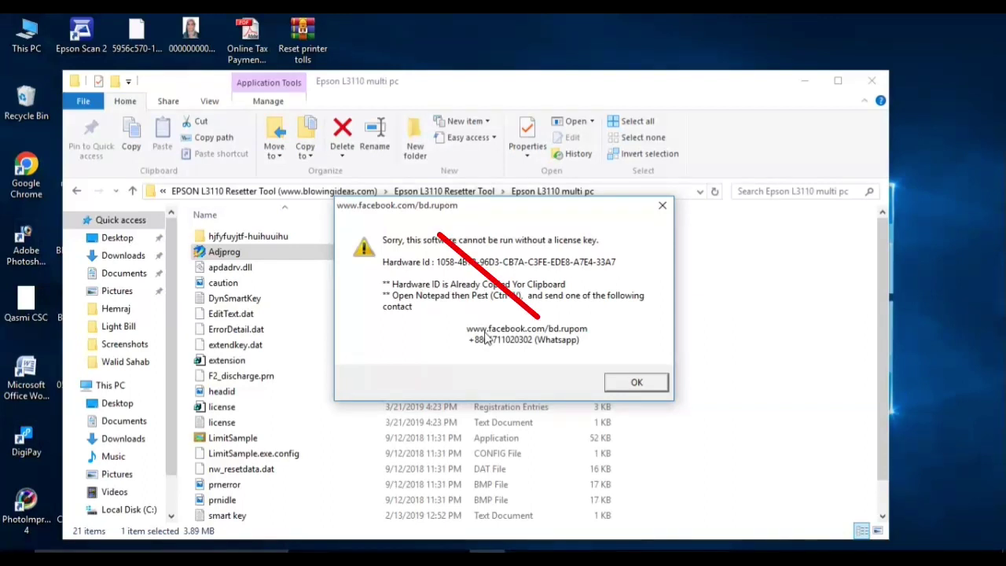
click(633, 385)
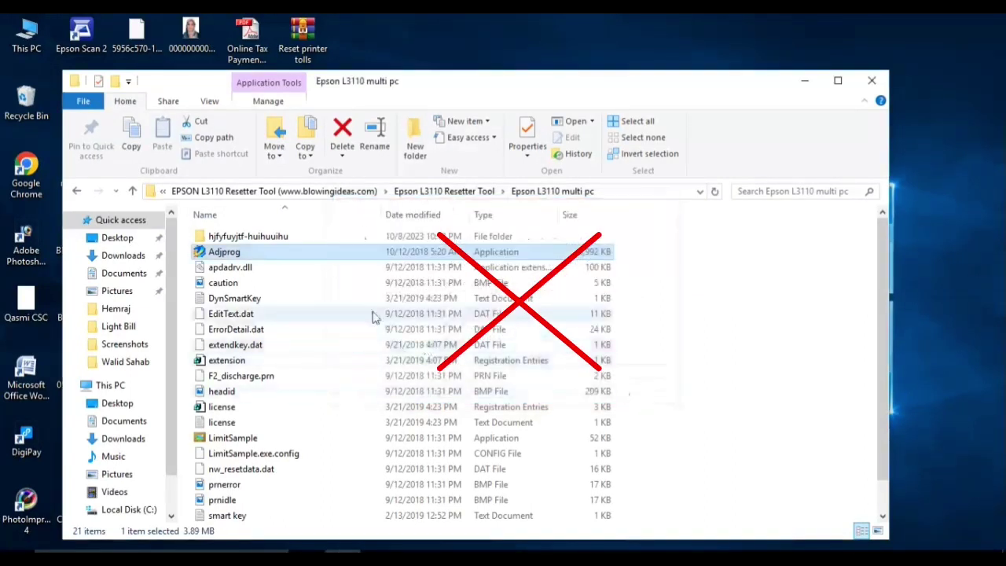
Open the pasted hjfyfuyjtf-huihuuihu folder in Epson L3110 multi pc to view its license files
click(276, 237)
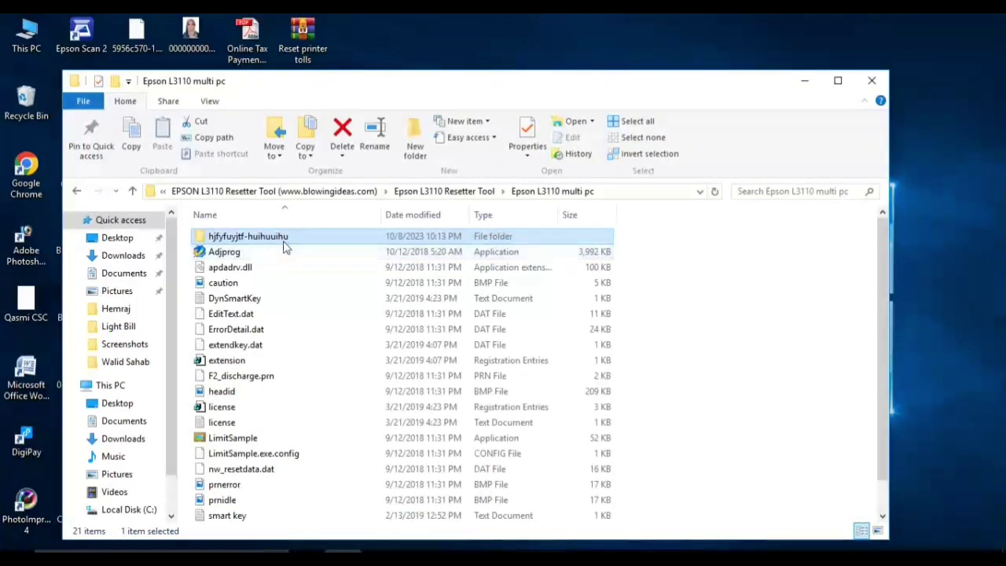
click(267, 239)
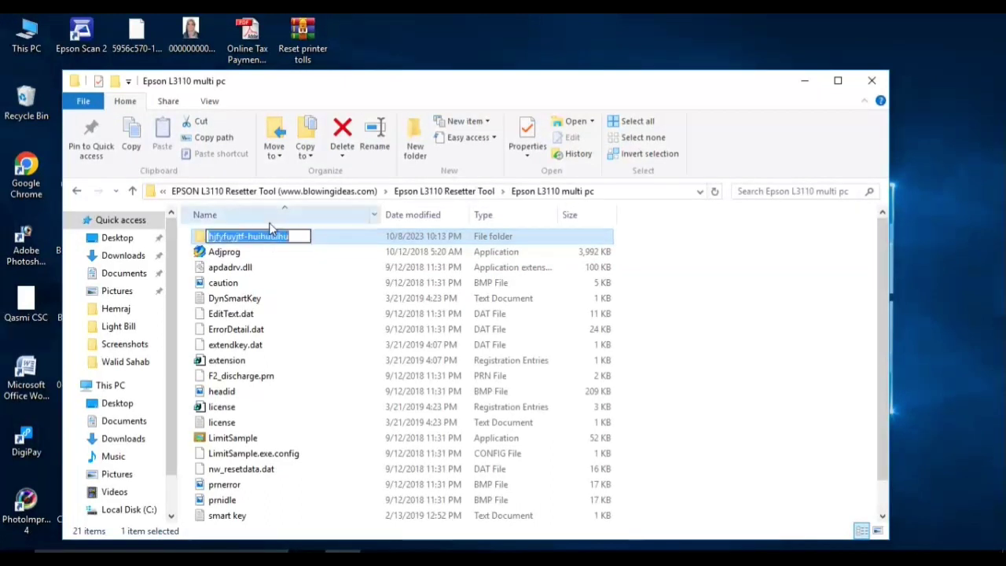
key(BackSpace)
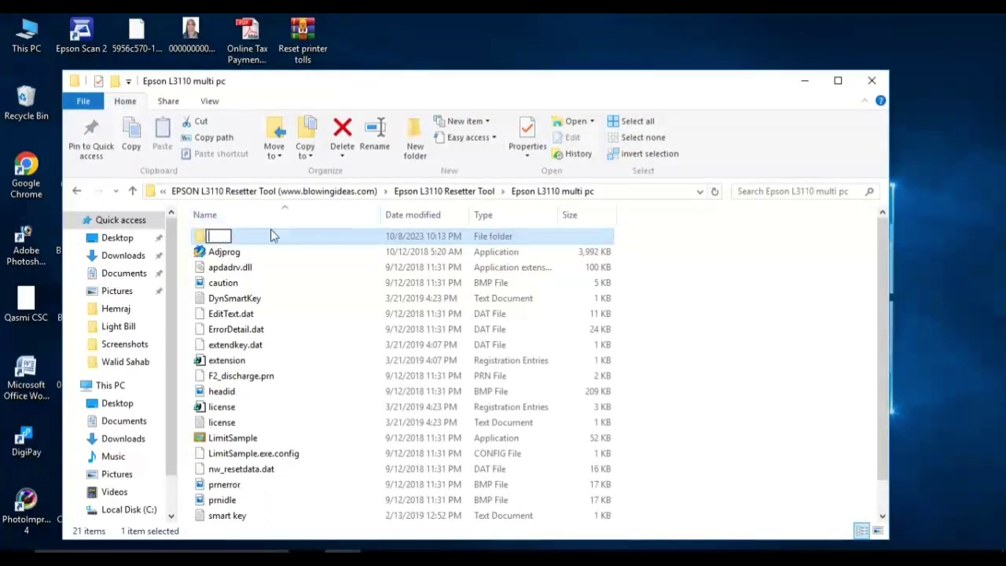
click(273, 237)
click(273, 237)
key(BackSpace)
click(273, 237)
double_click(280, 236)
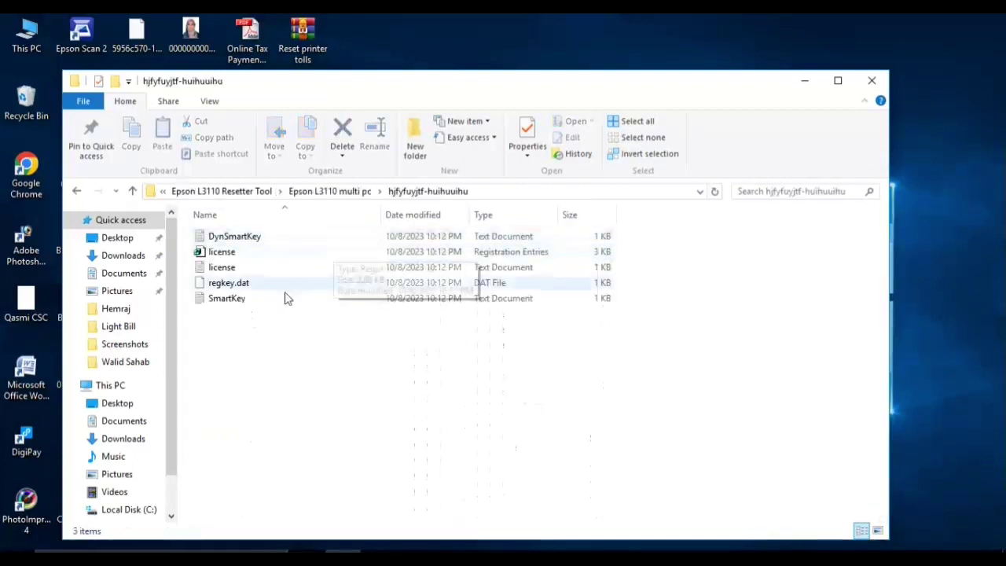
Return to Epson L3110 multi pc and delete the pasted hjfyfuyjtf-huihuuihu folder there
click(77, 191)
right_click(369, 237)
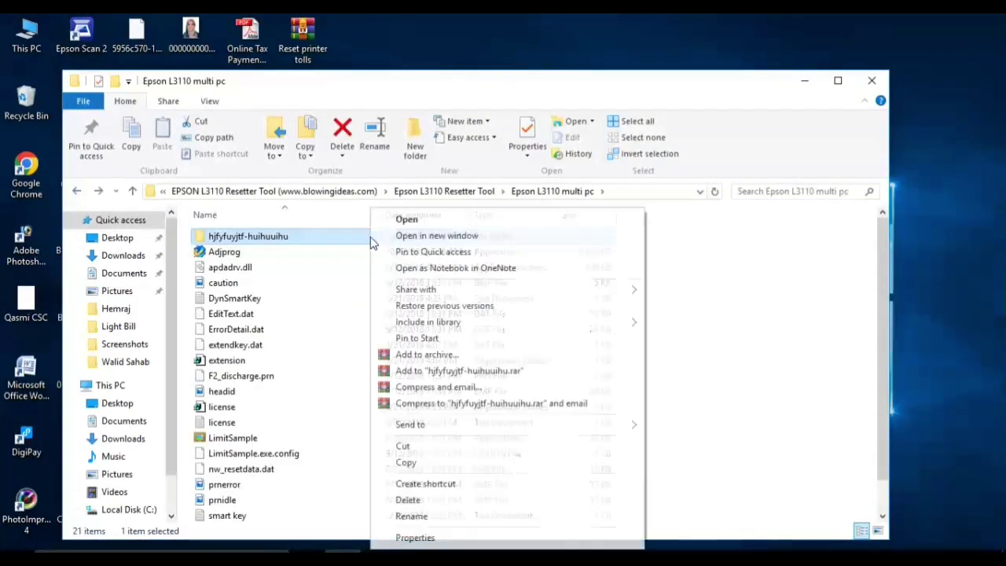
click(408, 501)
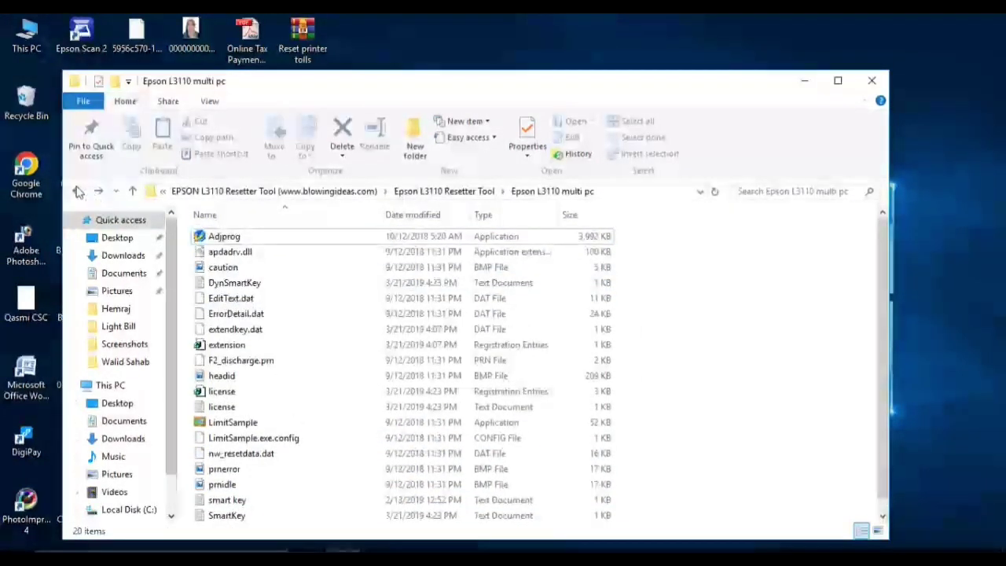
Go to the inner Keygen folder of Epson L3110 Resetter Tool and open the generated hjfyfuyjtf-huihuuihu folder
click(76, 191)
click(76, 191)
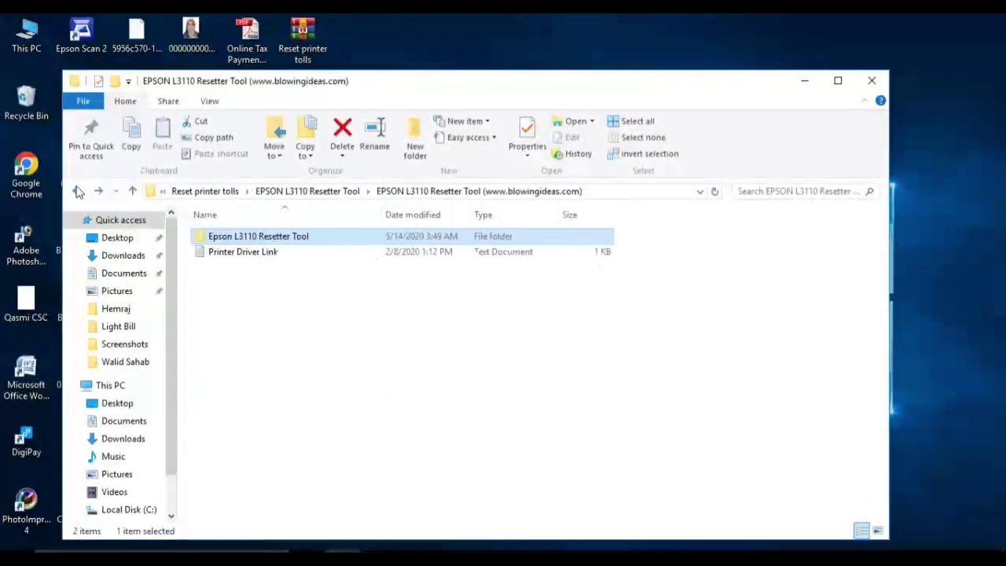
double_click(233, 237)
double_click(228, 253)
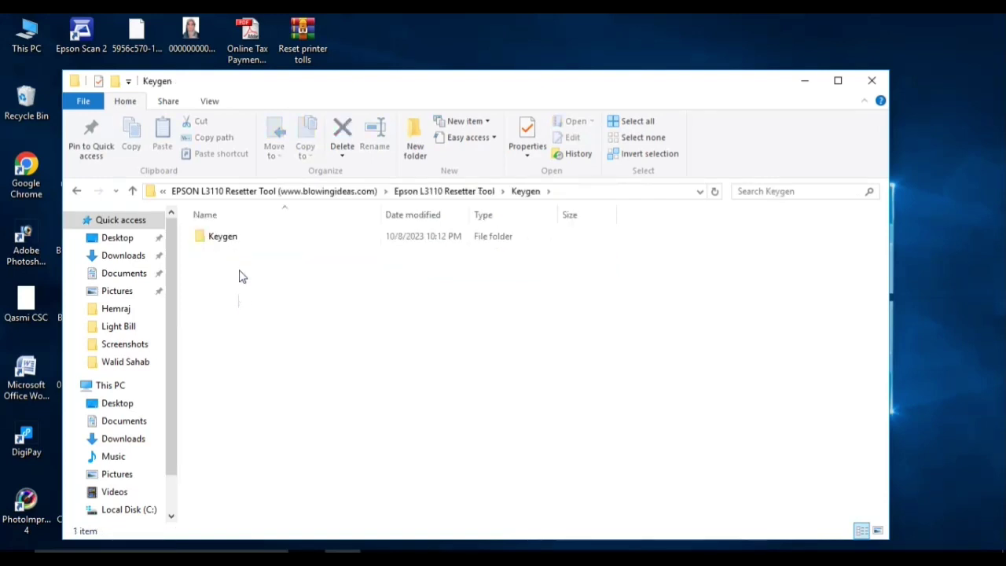
double_click(236, 238)
double_click(238, 237)
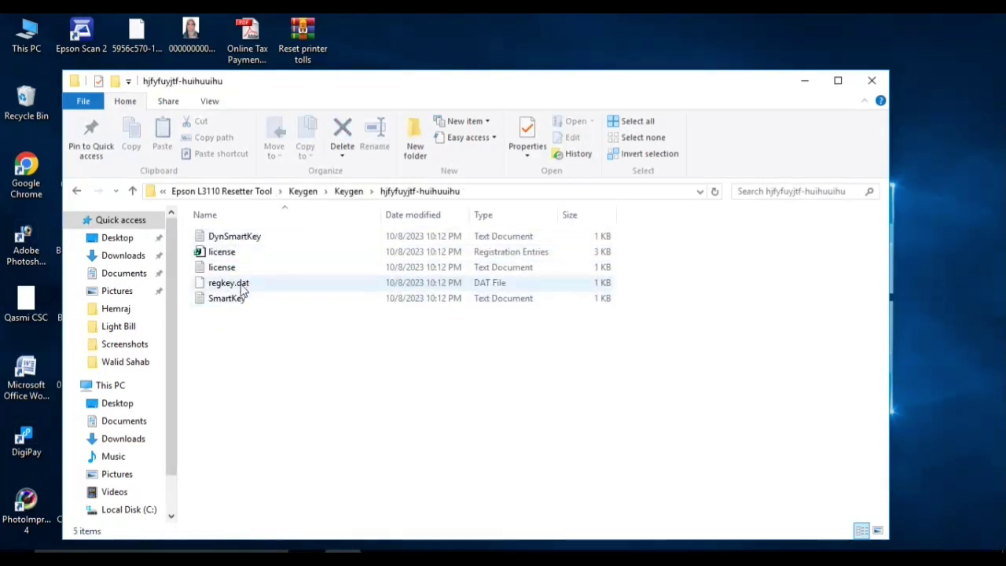
Copy the regkey.dat file from the generated hjfyfuyjtf-huihuuihu folder
click(236, 283)
double_click(236, 283)
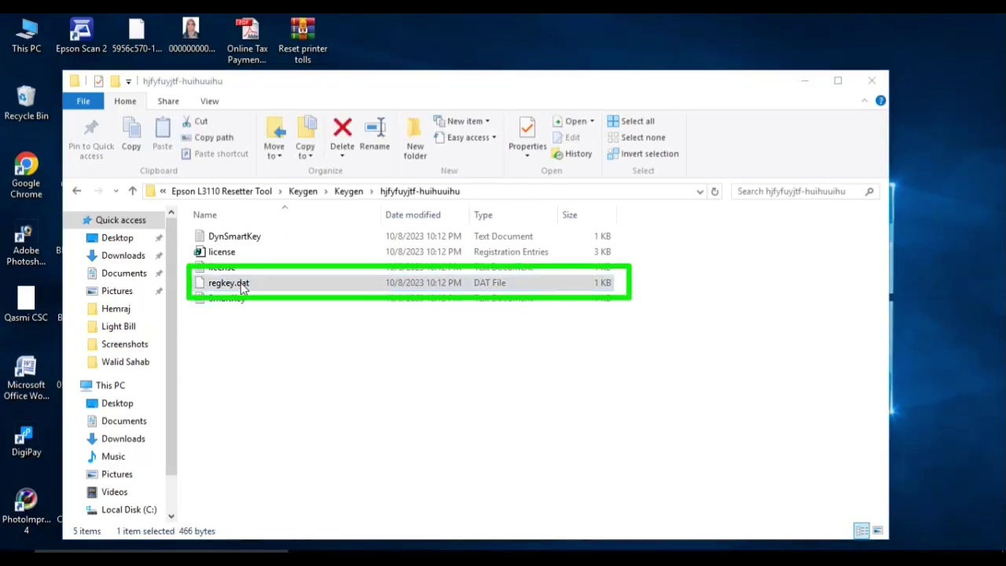
click(843, 378)
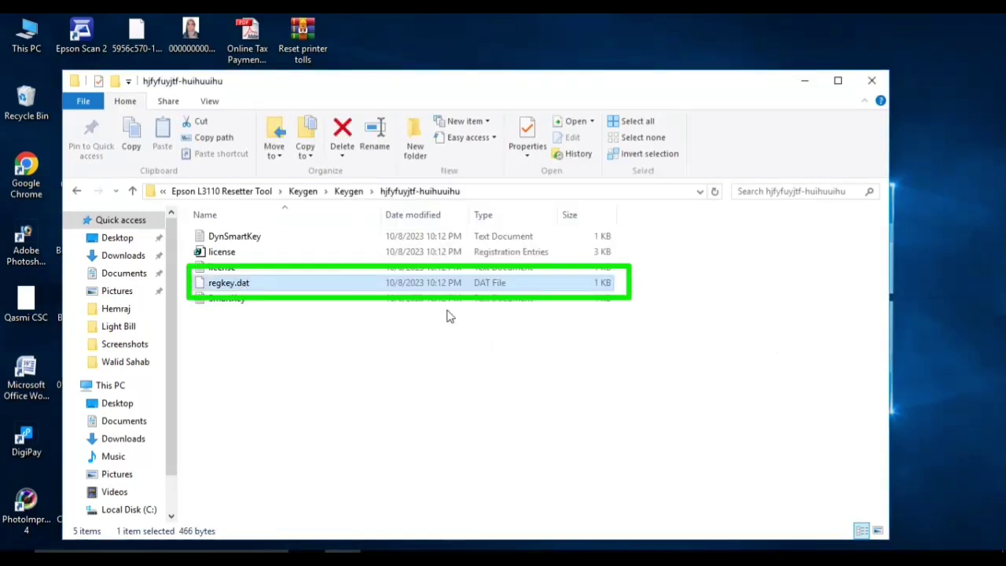
right_click(317, 280)
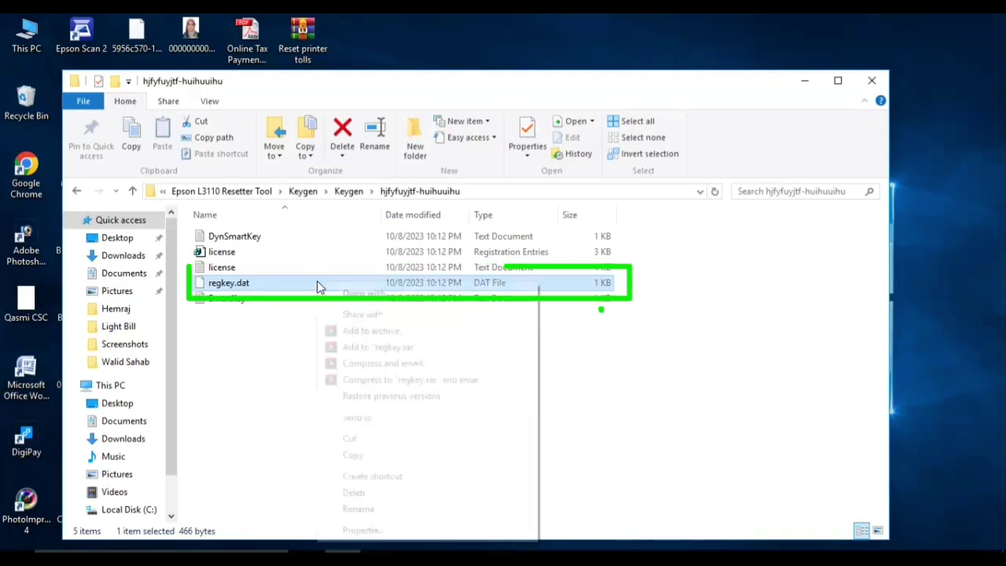
click(352, 456)
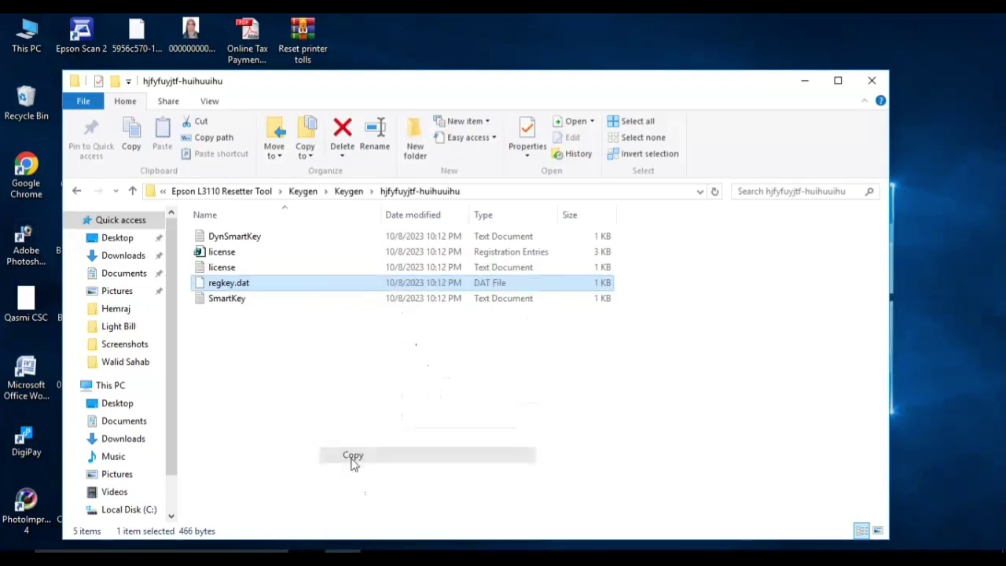
Paste the copied regkey.dat file directly into the Epson L3110 multi pc folder
click(77, 192)
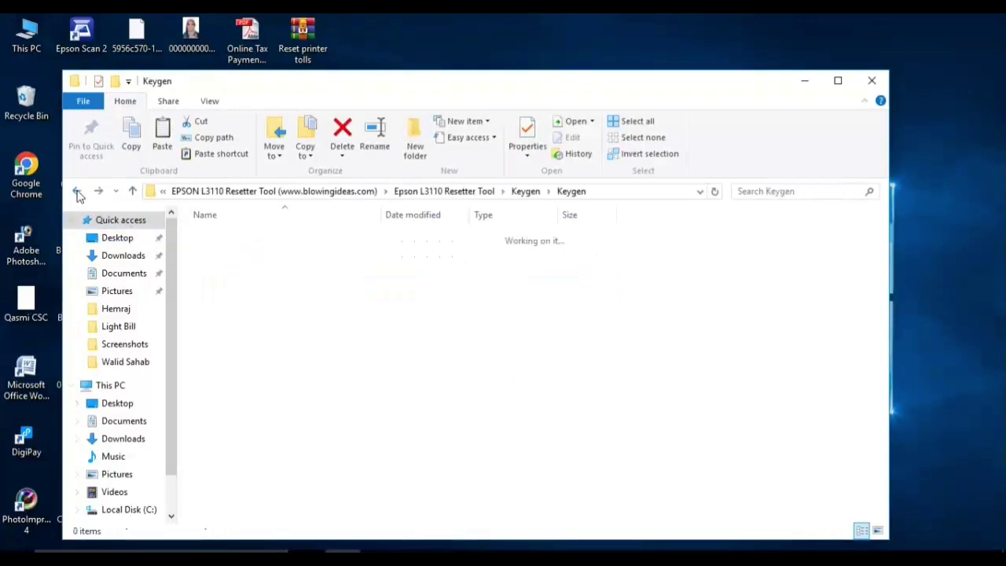
click(79, 192)
click(78, 192)
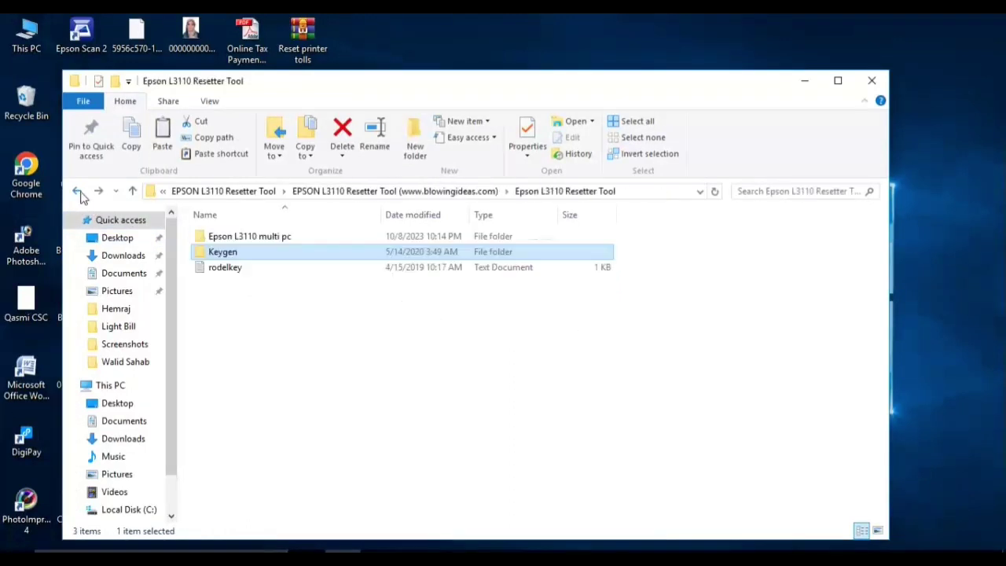
double_click(228, 237)
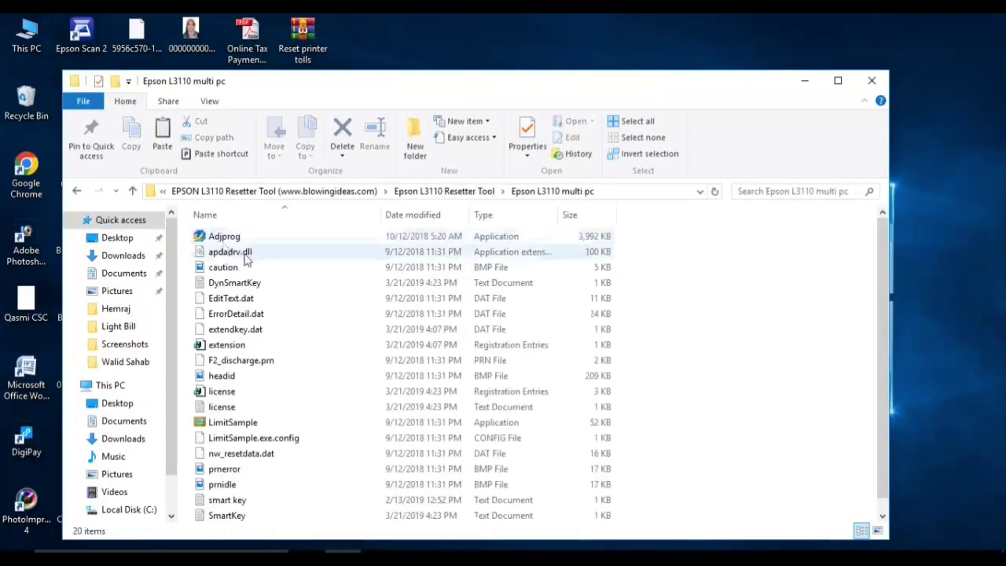
scroll(251, 306, down, 1)
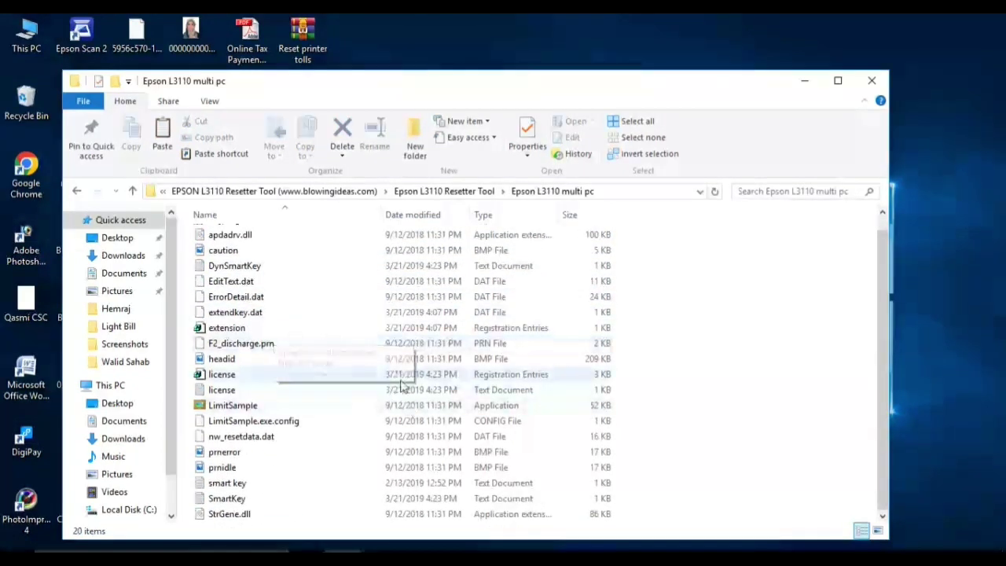
right_click(690, 345)
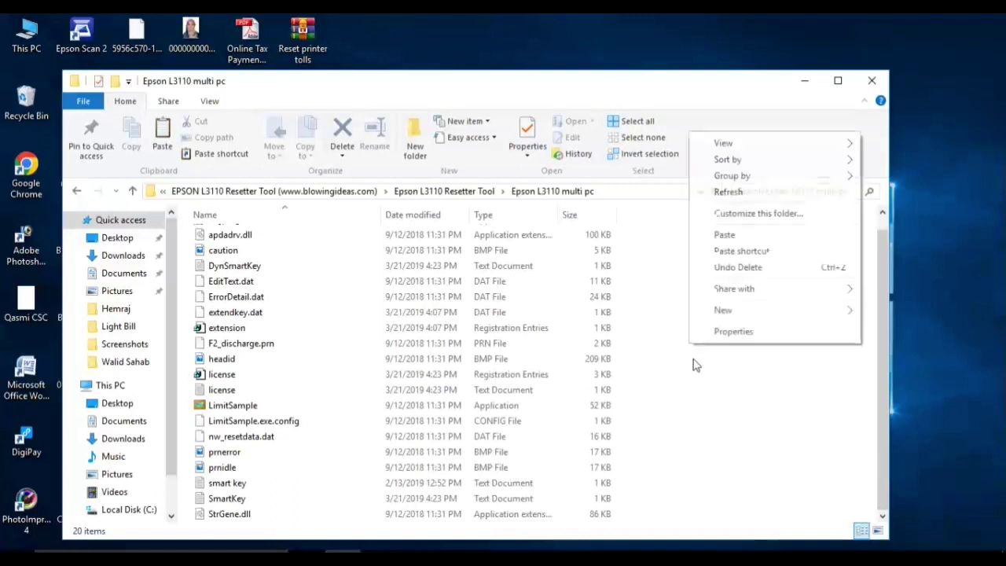
click(736, 235)
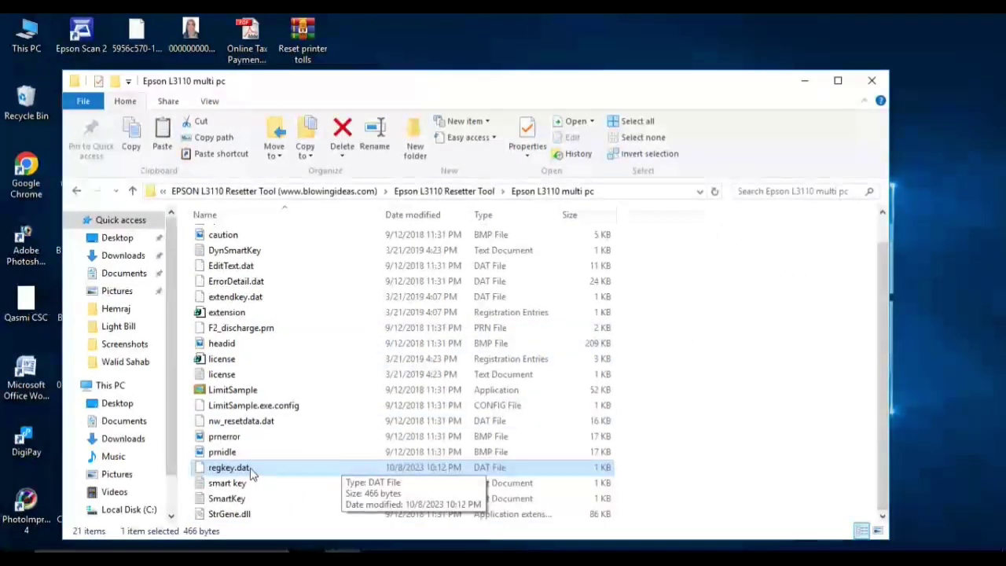
Run Adjprog from the Epson L3110 multi pc folder, accept its registration notice, and close the EPSON Adjustment Program
scroll(267, 451, up, 1)
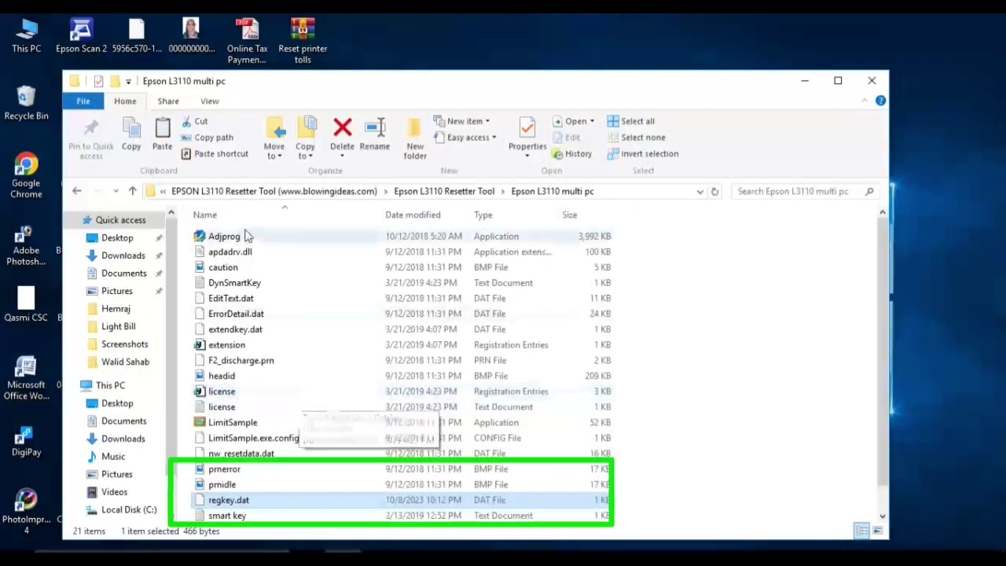
scroll(308, 474, down, 1)
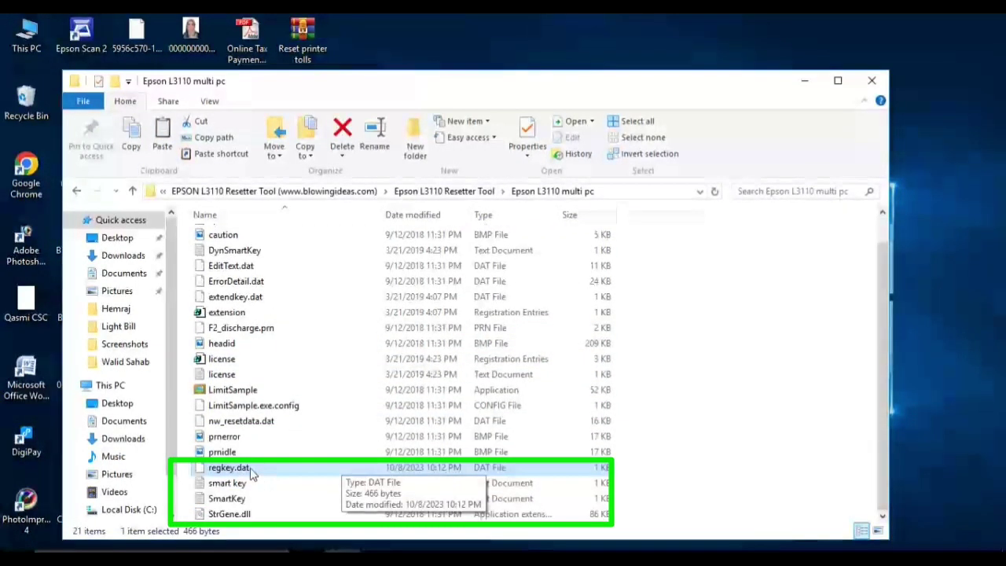
scroll(259, 459, up, 1)
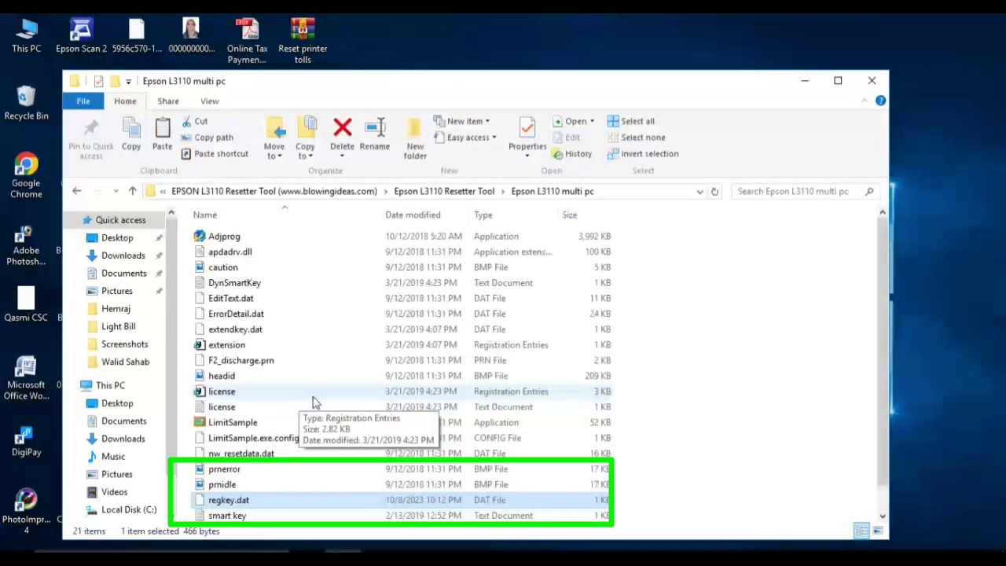
scroll(472, 377, down, 1)
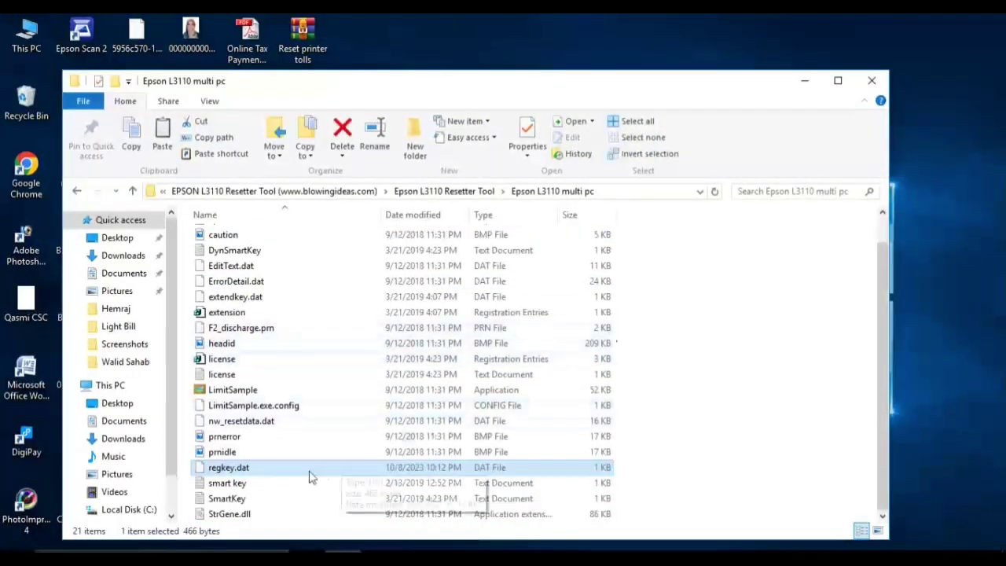
scroll(302, 405, up, 1)
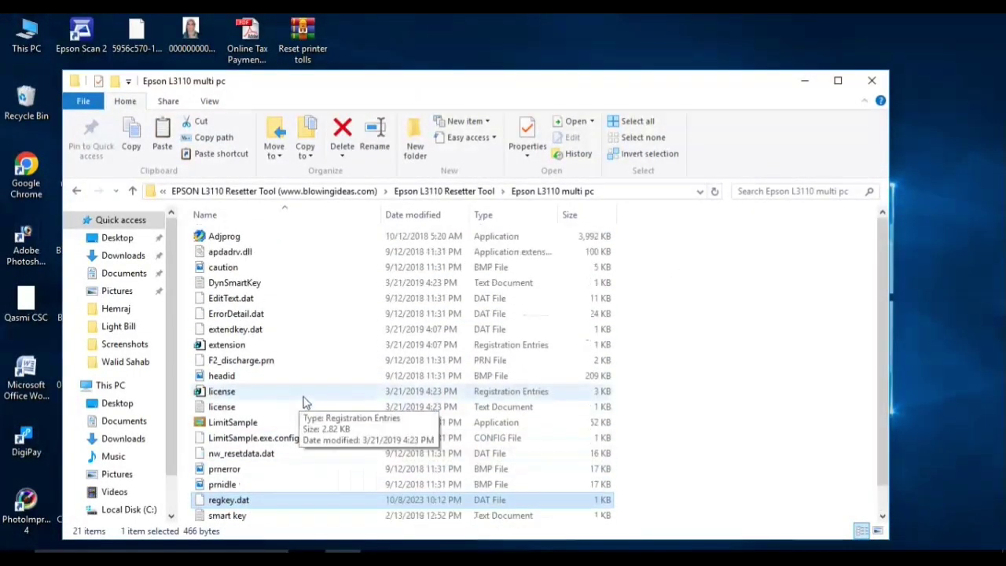
click(667, 265)
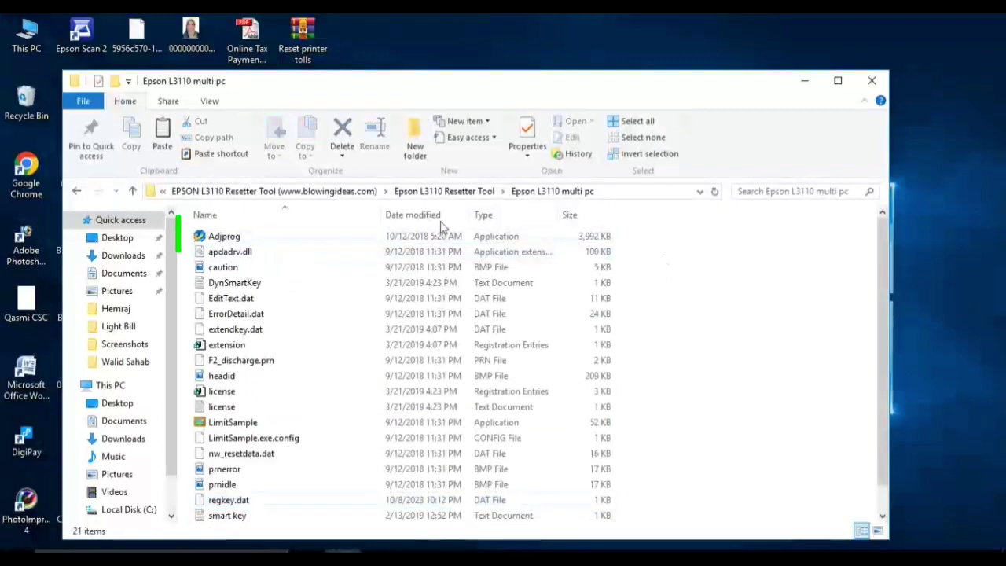
double_click(297, 237)
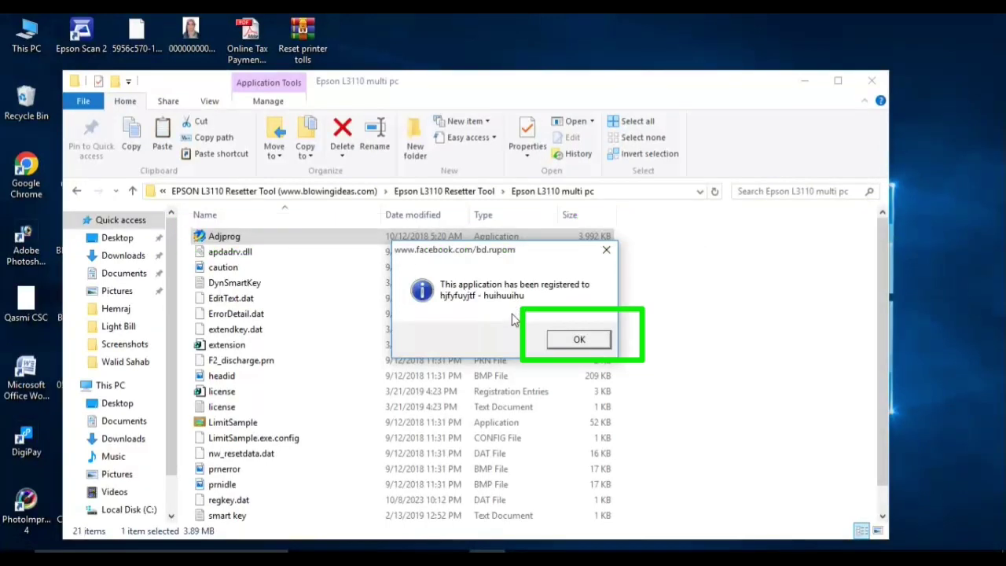
click(574, 345)
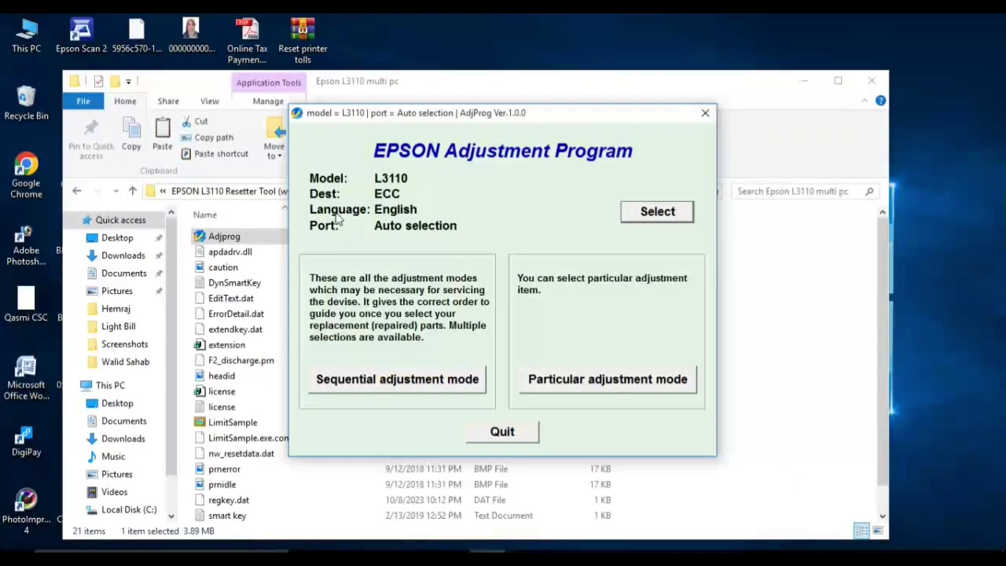
click(706, 114)
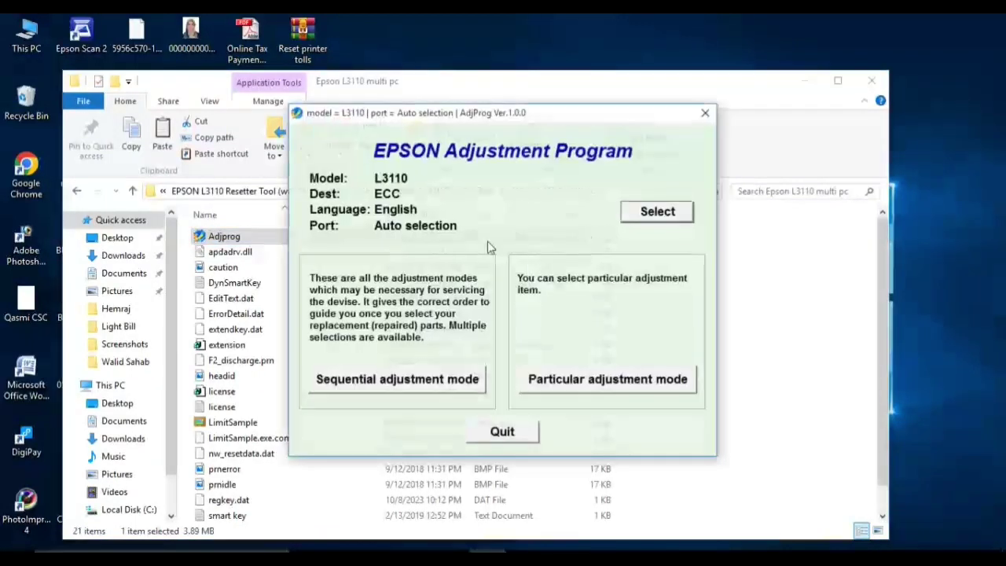
Set the adjustment program's port to USB001 (L3110 Series) and confirm the selection
click(659, 214)
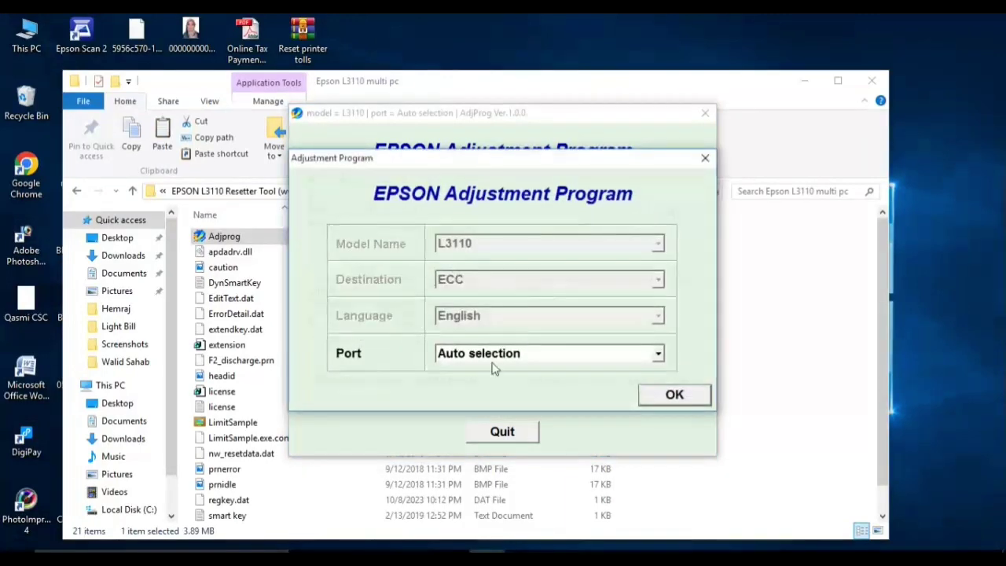
click(559, 355)
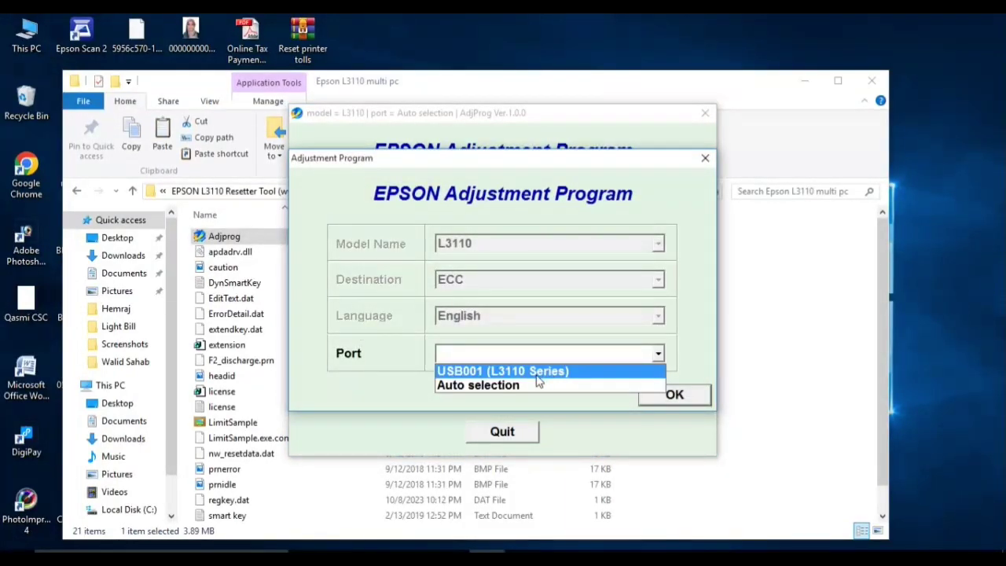
click(537, 373)
click(673, 398)
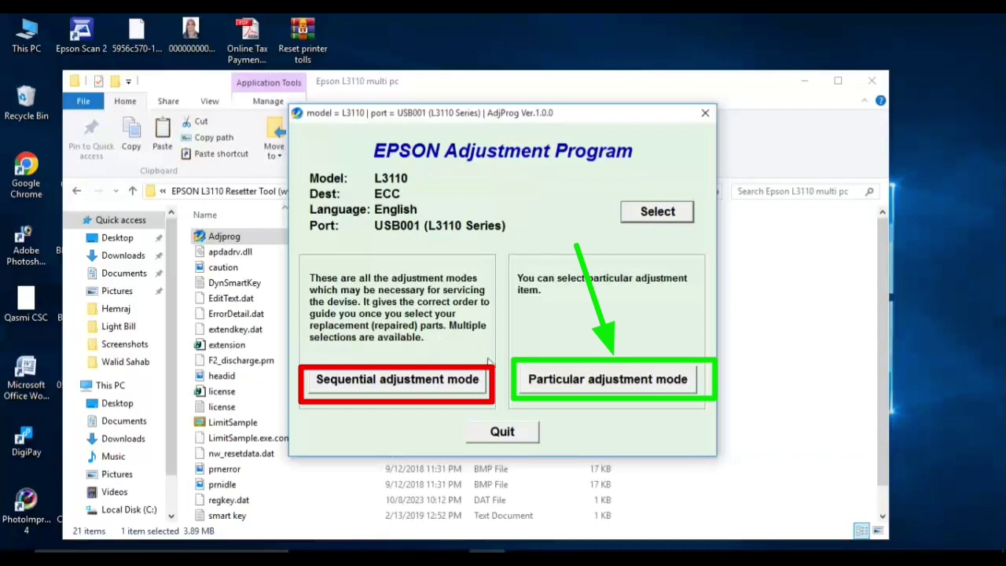
Enter the particular adjustment mode and open the Waste ink pad counter item under Maintenance
click(556, 380)
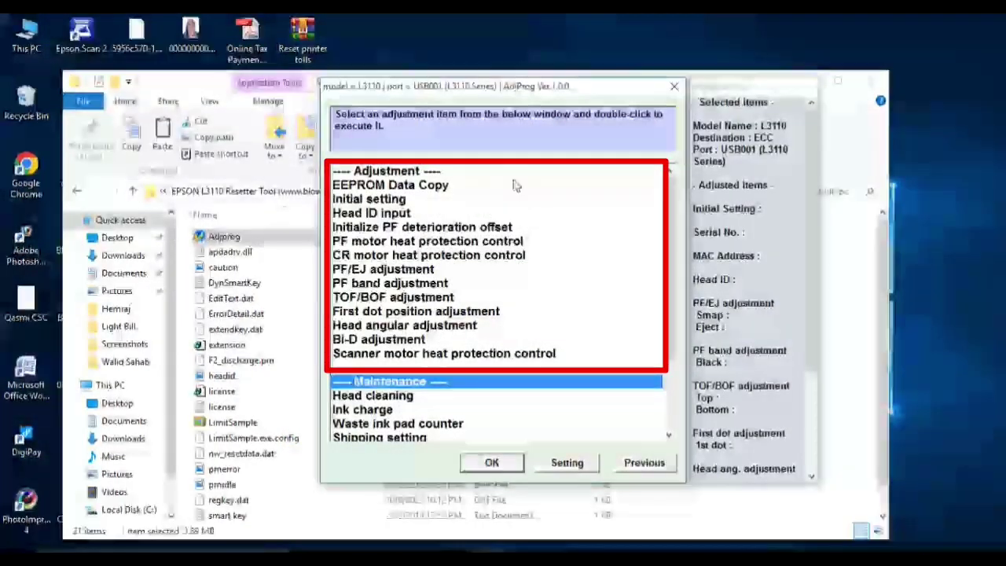
scroll(514, 185, down, 3)
scroll(474, 258, up, 1)
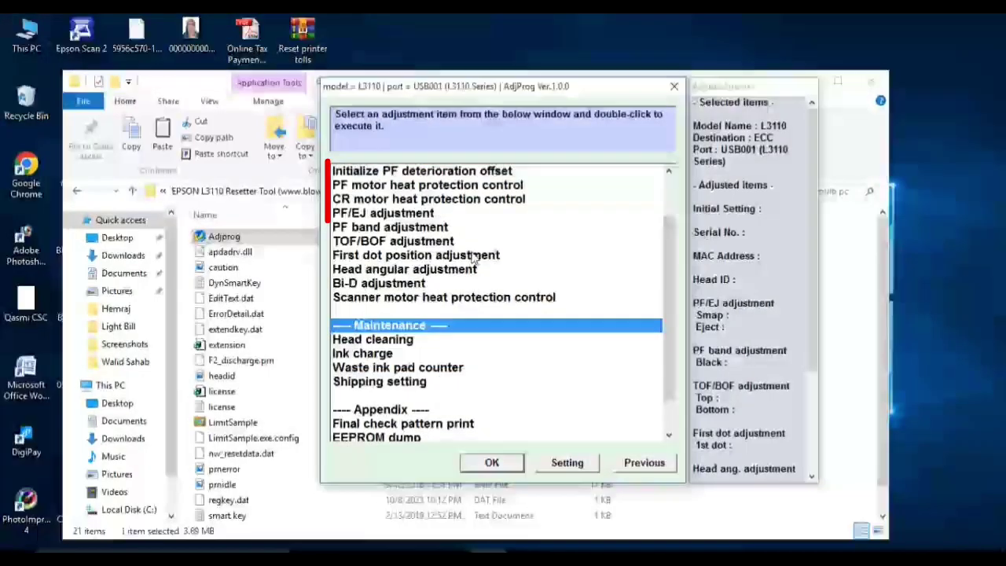
scroll(471, 251, down, 1)
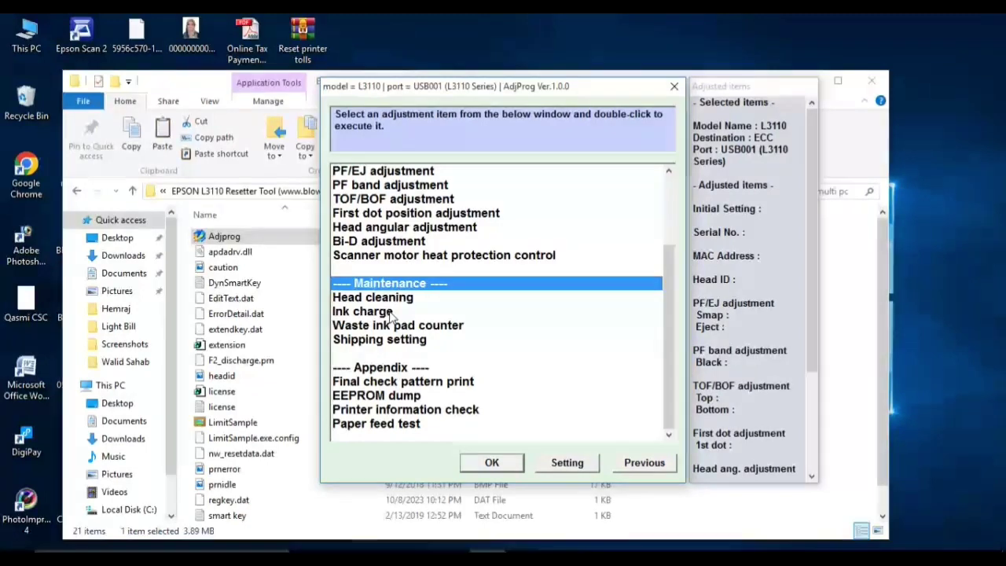
scroll(391, 314, up, 3)
scroll(353, 267, down, 3)
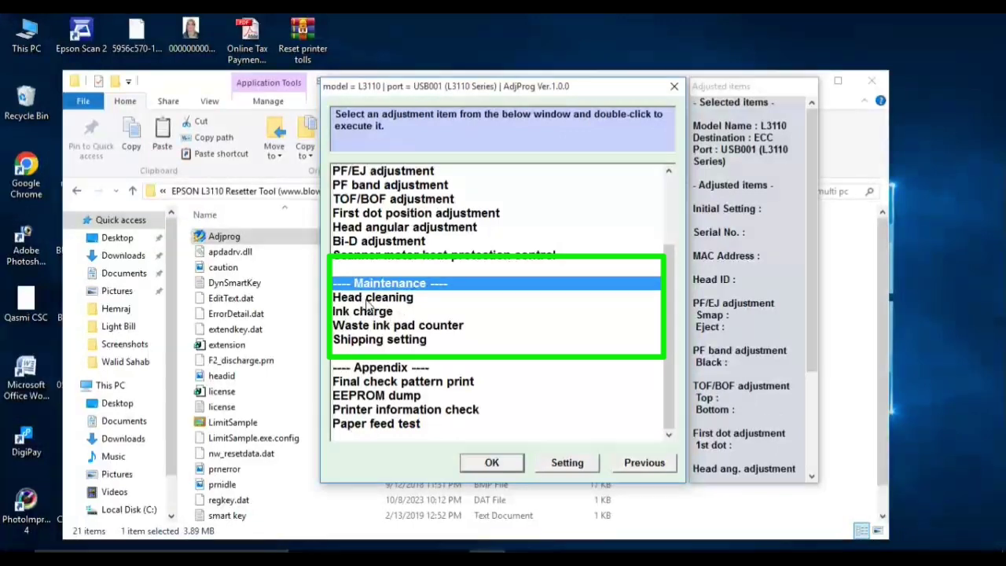
click(427, 327)
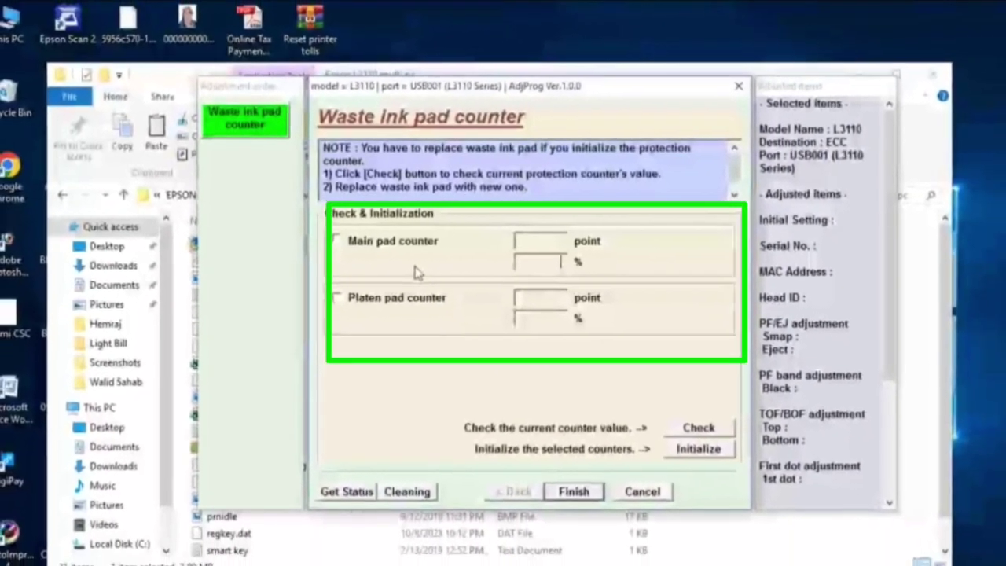
Check the current values of the main pad counter and the platen pad counter
click(330, 235)
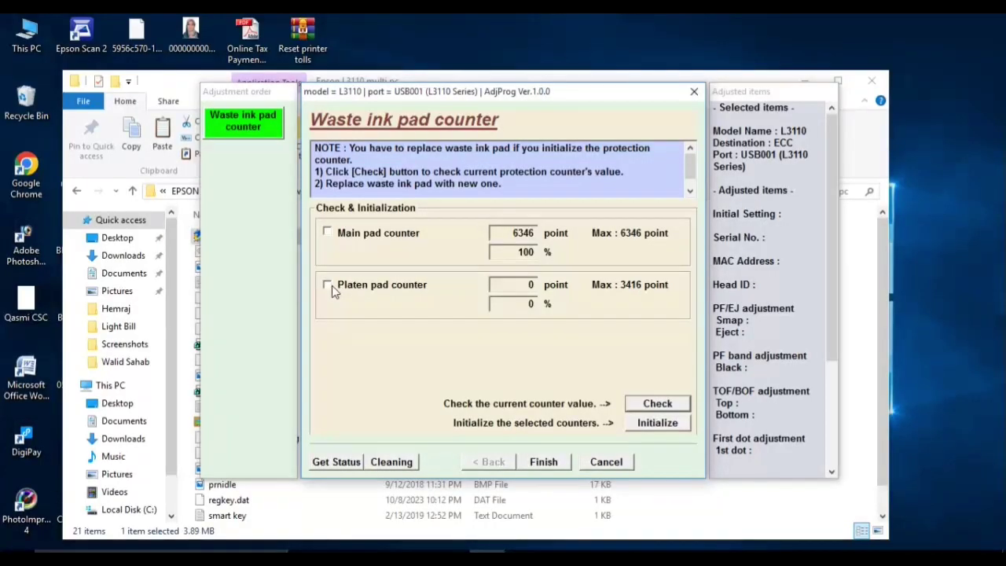
click(327, 285)
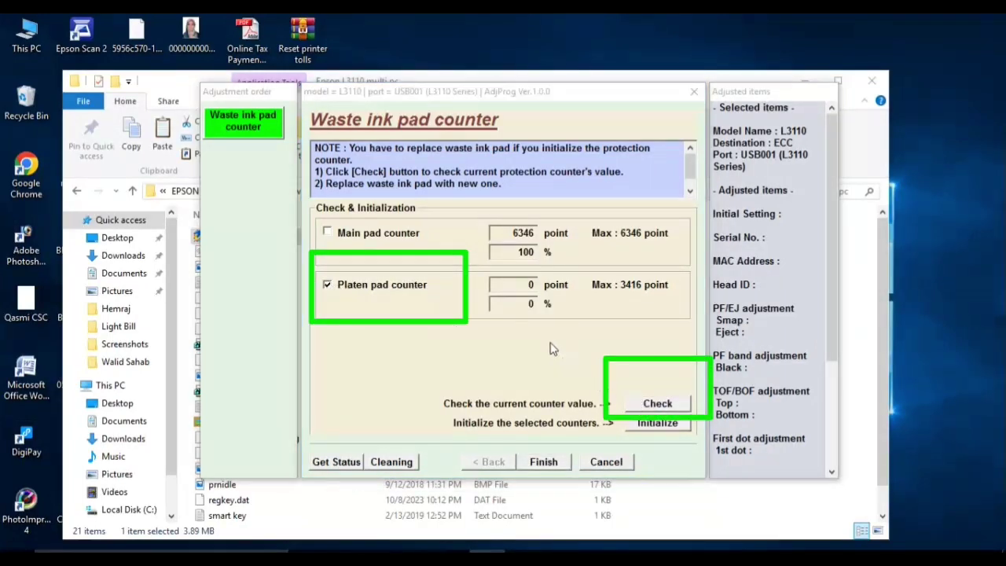
click(657, 404)
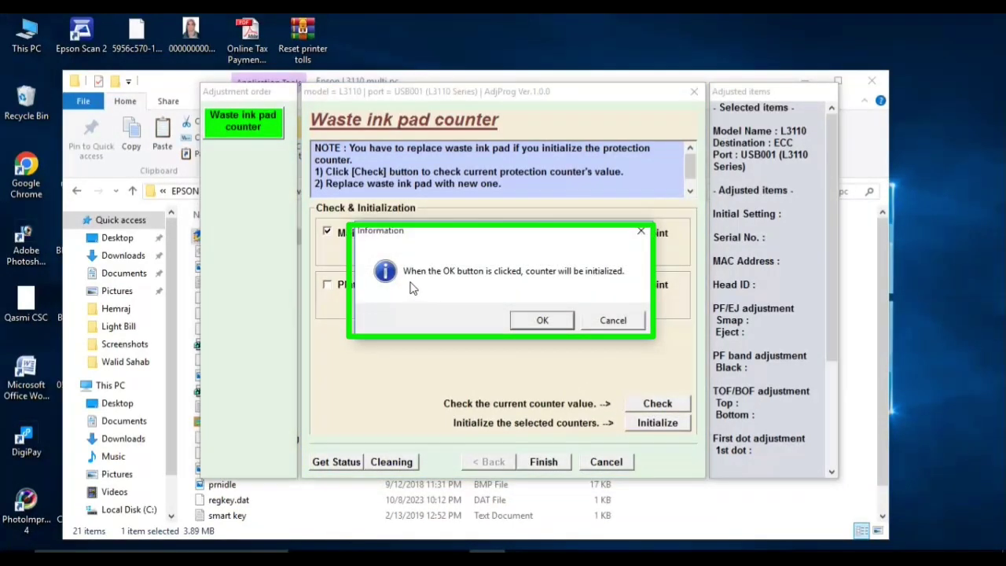
Initialize the main pad counter, turning off the printer when asked, and accept the remaining notices
click(546, 326)
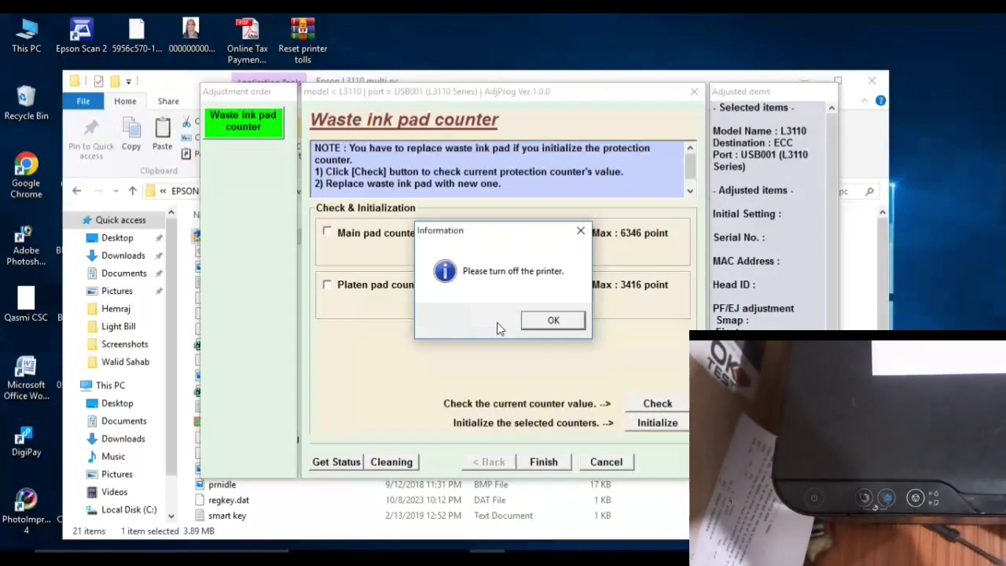
click(550, 322)
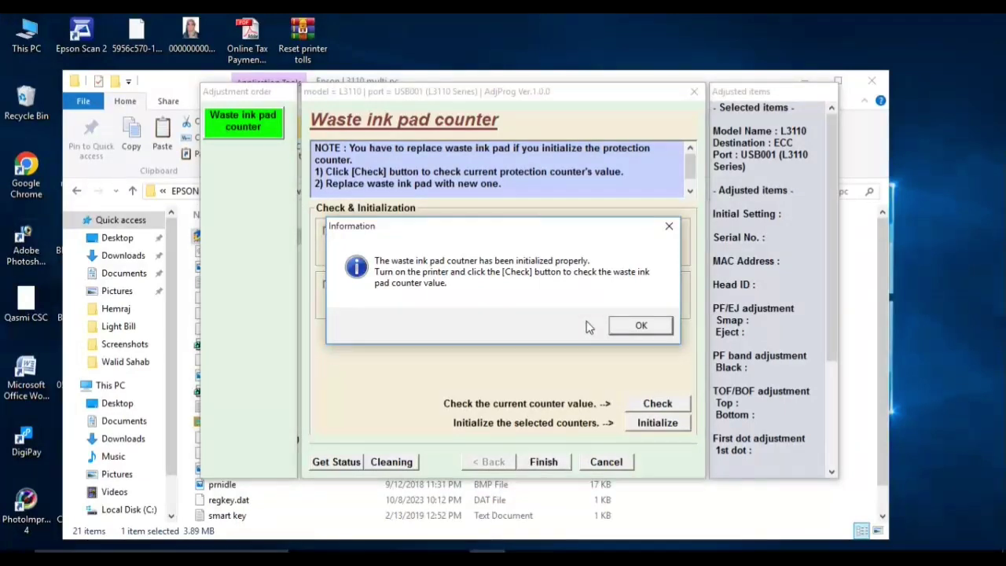
click(639, 326)
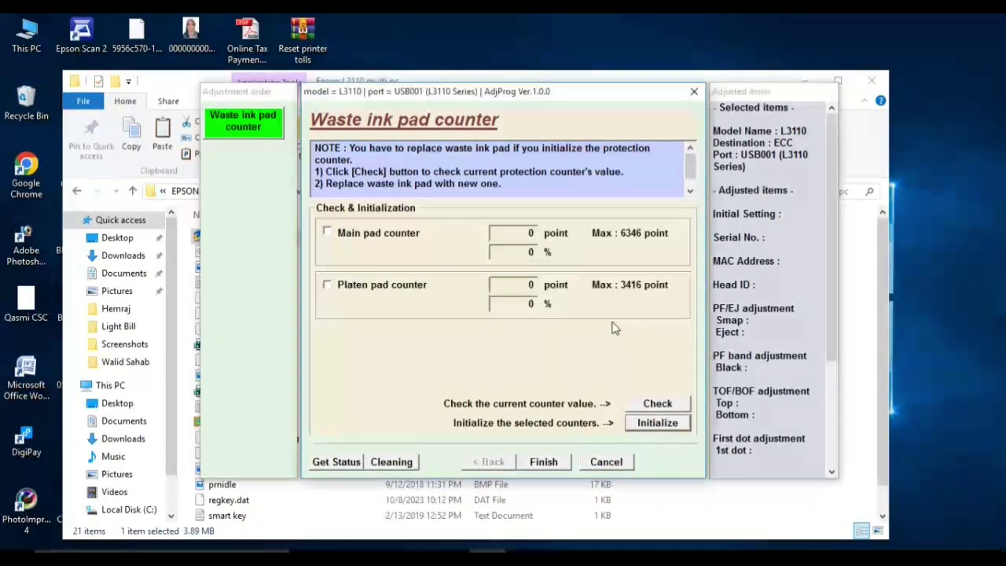